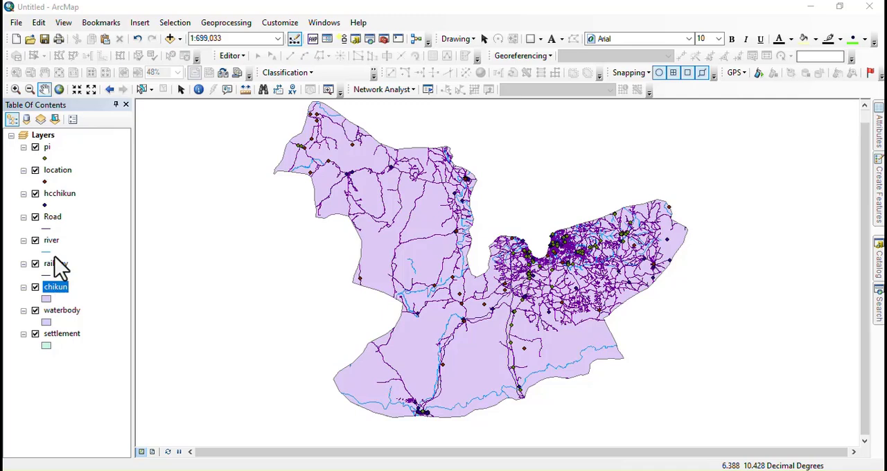
{"action": "key", "text": "ctrl+n"}
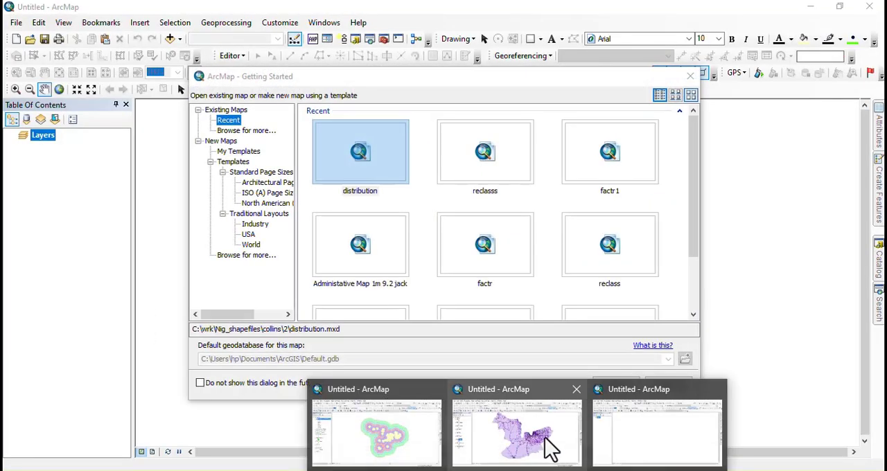
{"action": "left_click", "coordinate": [531, 435]}
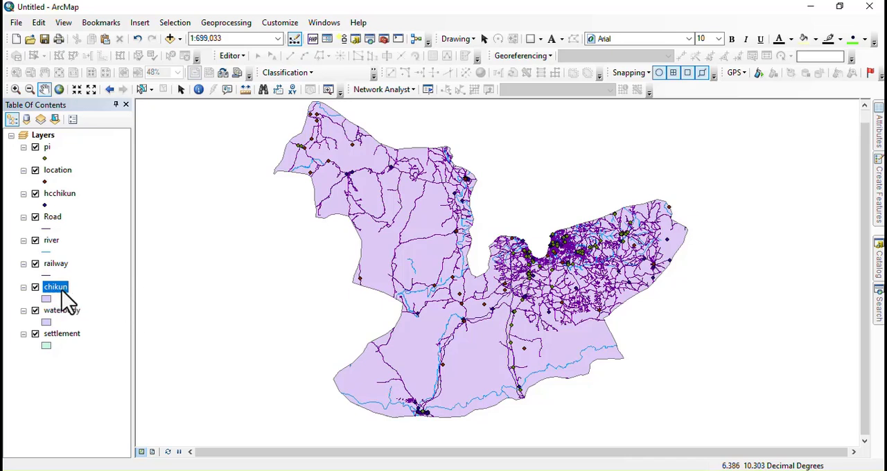
Step: Move the chikun layer below settlement and give it the Scrub 1 fill symbol
{"action": "left_click_drag", "start_coordinate": [50, 358], "coordinate": [48, 358]}
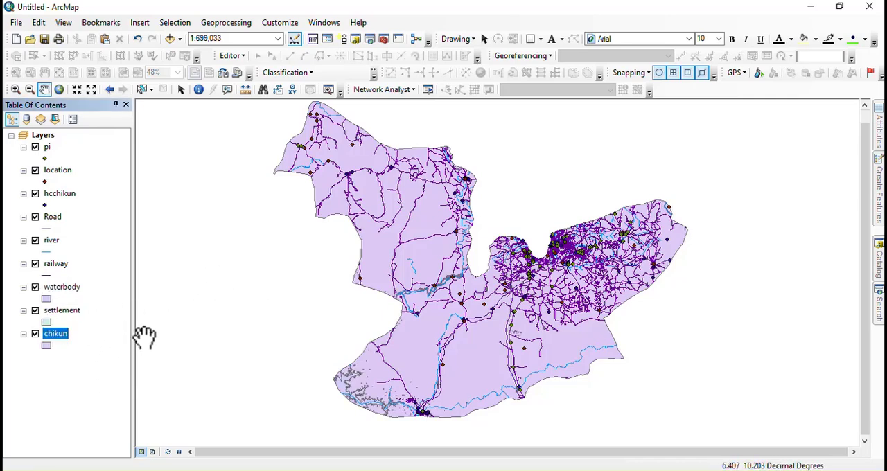
{"action": "left_click", "coordinate": [44, 345]}
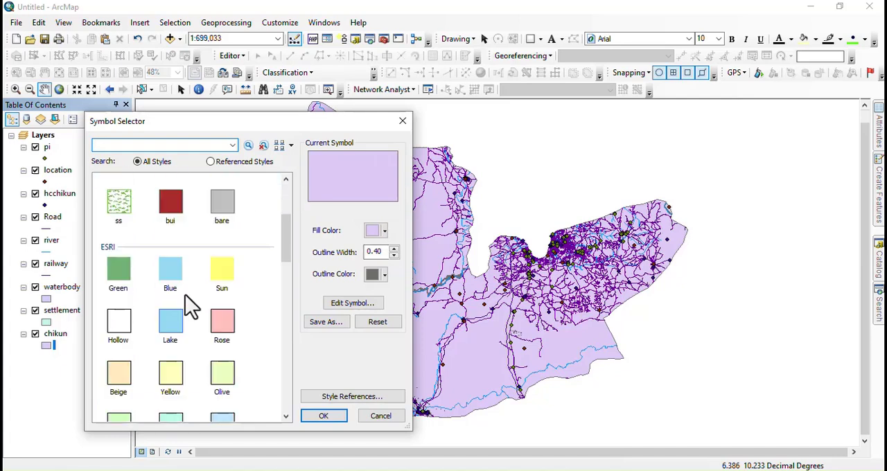
{"action": "scroll", "coordinate": [185, 294], "scroll_direction": "down", "scroll_amount": 5}
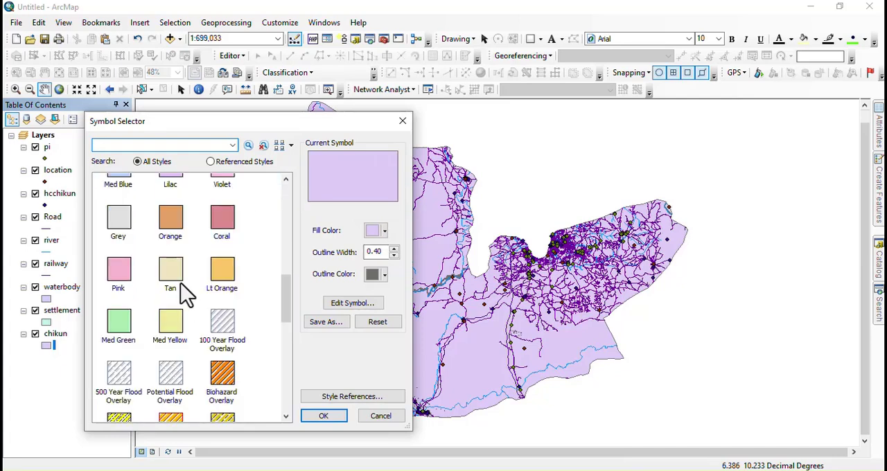
{"action": "scroll", "coordinate": [186, 295], "scroll_direction": "down", "scroll_amount": 3}
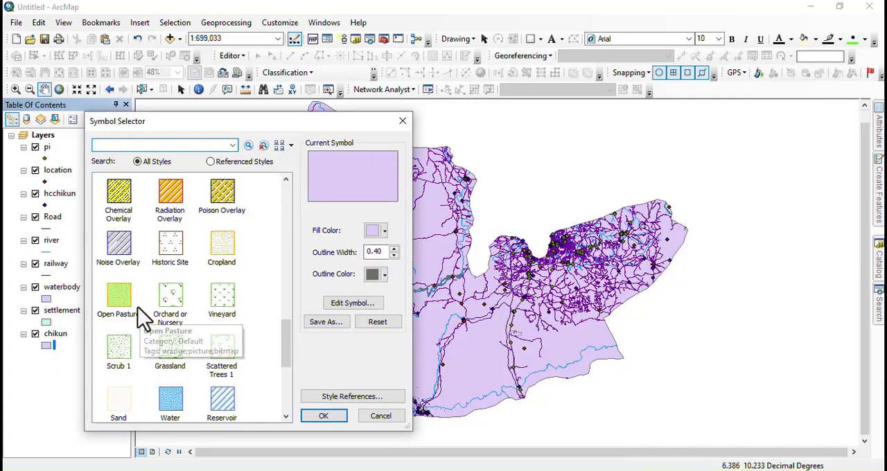
{"action": "scroll", "coordinate": [131, 291], "scroll_direction": "down", "scroll_amount": 1}
{"action": "left_click", "coordinate": [118, 272]}
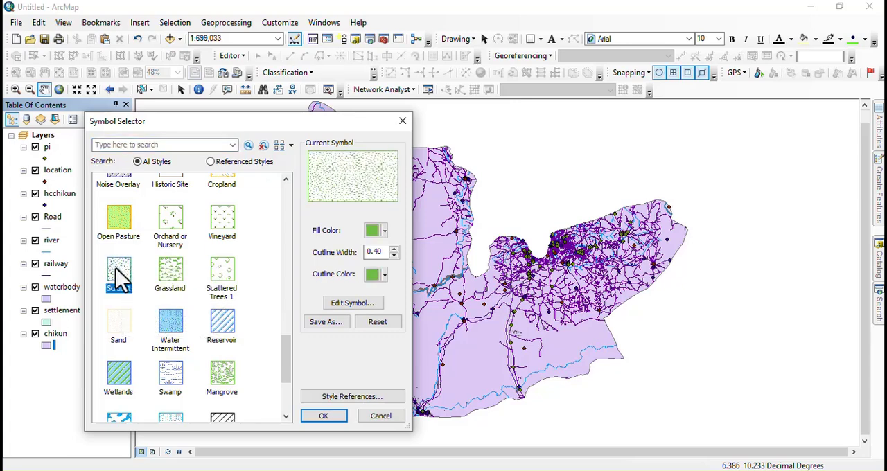
{"action": "left_click", "coordinate": [324, 415]}
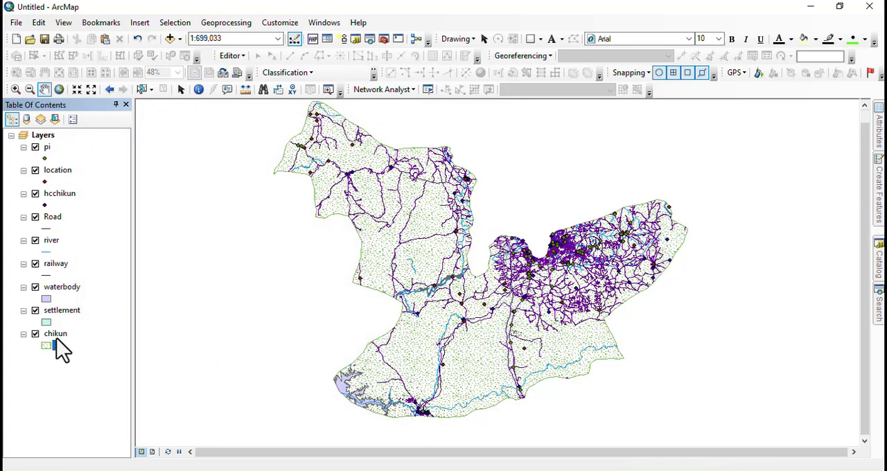
Step: Duplicate the chikun layer by copying it and pasting it into the Layers data frame
{"action": "right_click", "coordinate": [57, 335]}
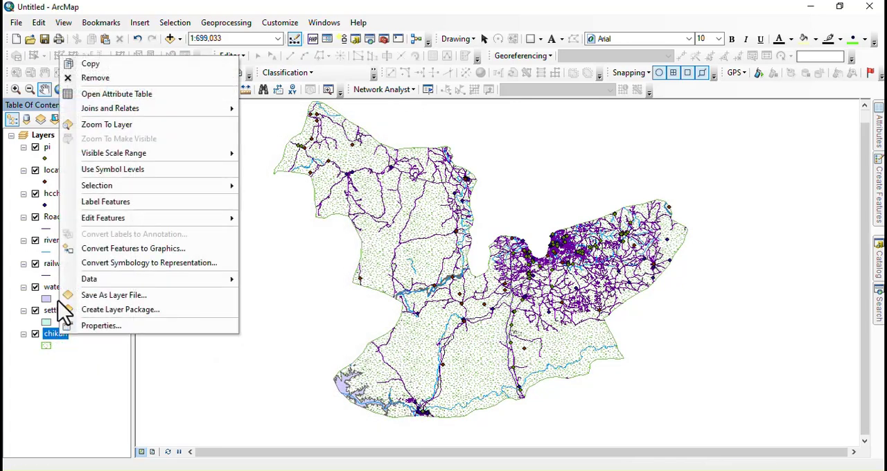
{"action": "left_click", "coordinate": [90, 64]}
{"action": "right_click", "coordinate": [42, 136]}
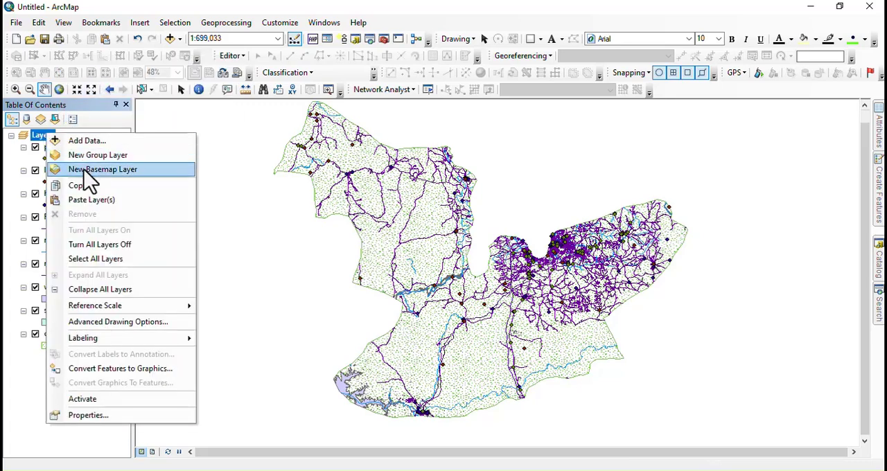
{"action": "left_click", "coordinate": [89, 200]}
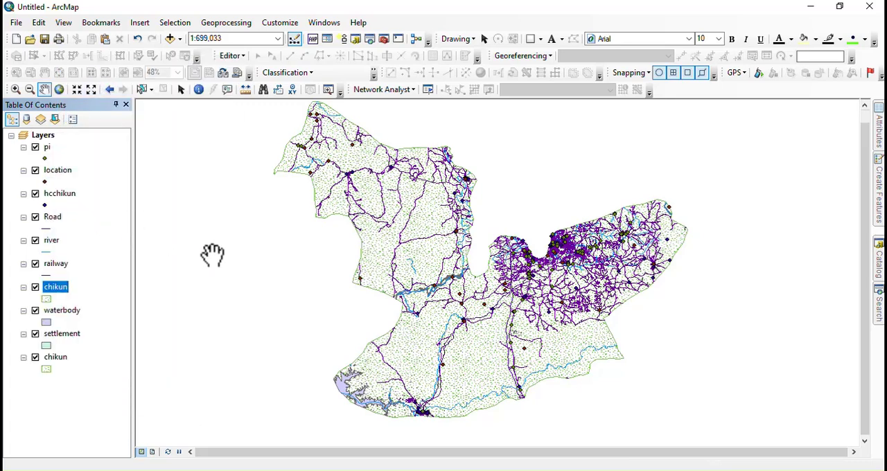
Step: Give the upper chikun copy the Hollow symbol with an outline width of 1
{"action": "left_click", "coordinate": [46, 298]}
{"action": "scroll", "coordinate": [153, 332], "scroll_direction": "down", "scroll_amount": 5}
{"action": "left_click", "coordinate": [112, 248]}
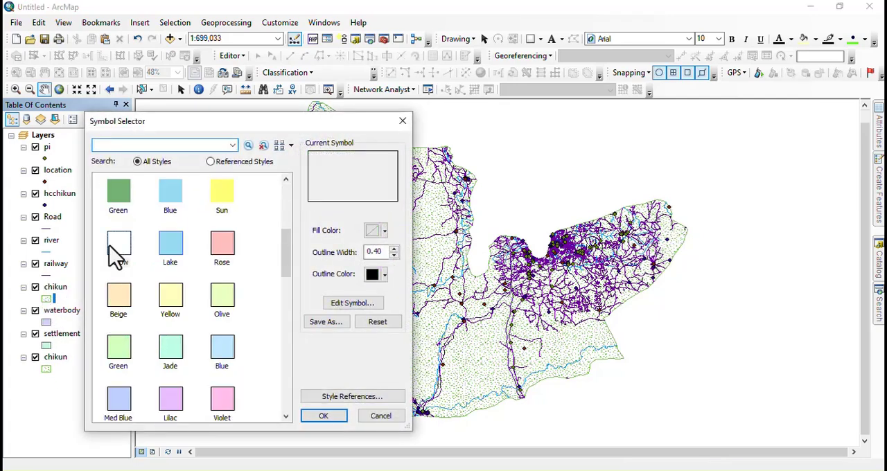
{"action": "left_click", "coordinate": [392, 248]}
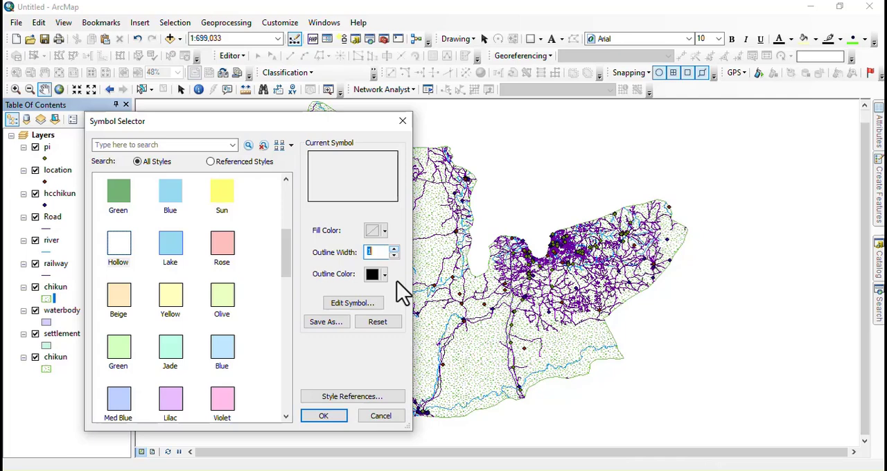
{"action": "left_click", "coordinate": [323, 418]}
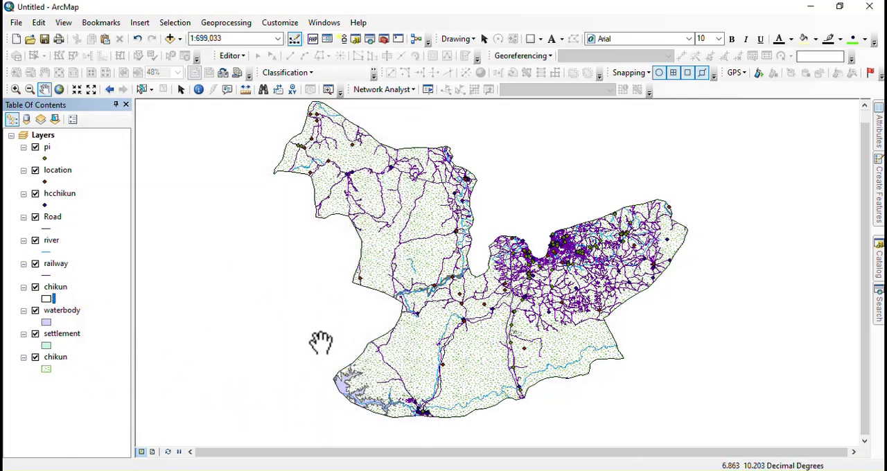
Step: Apply the water fill symbol to the waterbody layer with an outline width of 0
{"action": "left_click", "coordinate": [45, 323]}
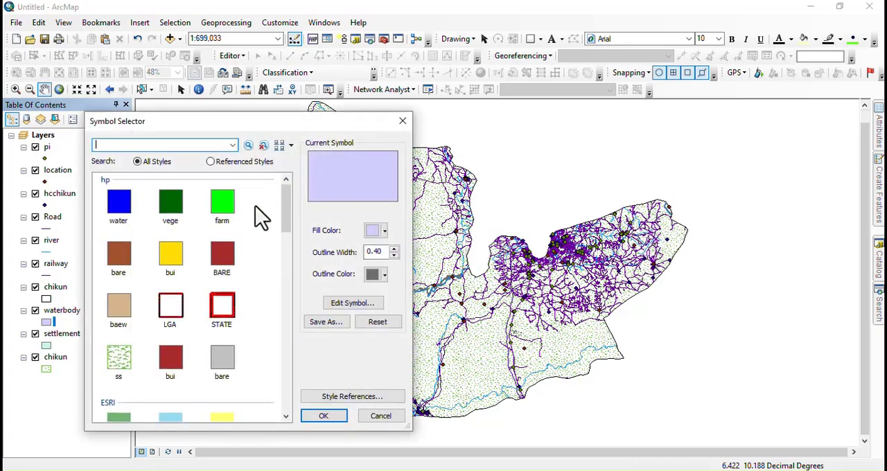
{"action": "left_click", "coordinate": [120, 205]}
{"action": "left_click", "coordinate": [395, 256]}
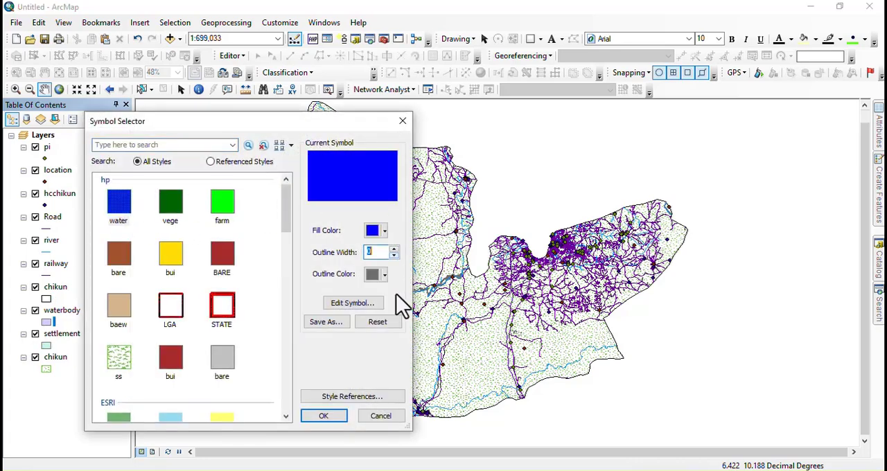
{"action": "left_click", "coordinate": [324, 416]}
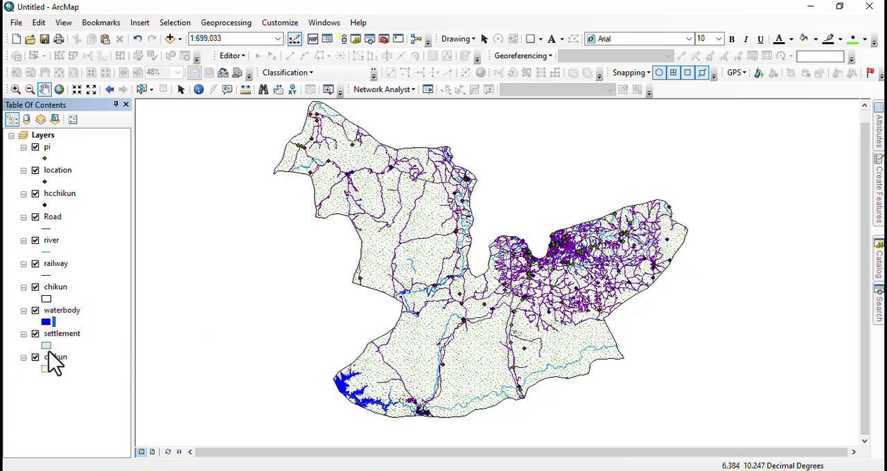
Step: Set the settlement layer's fill color to red and move the layer above Road in the drawing order
{"action": "left_click", "coordinate": [43, 346]}
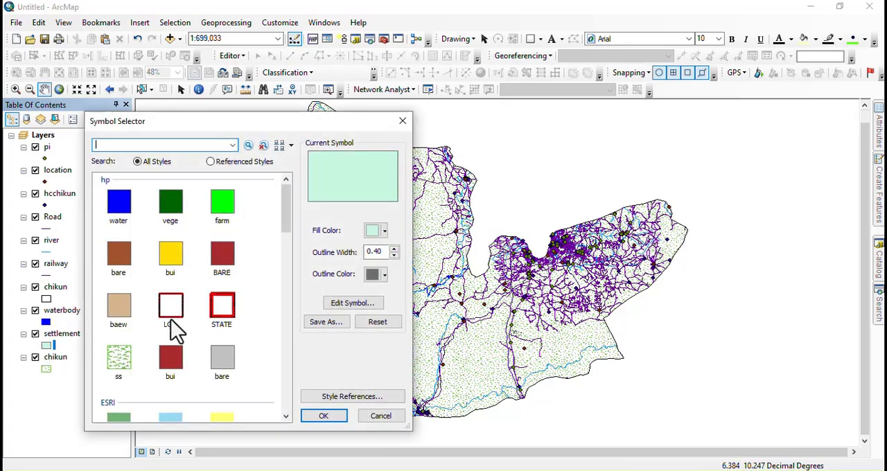
{"action": "scroll", "coordinate": [177, 331], "scroll_direction": "down", "scroll_amount": 5}
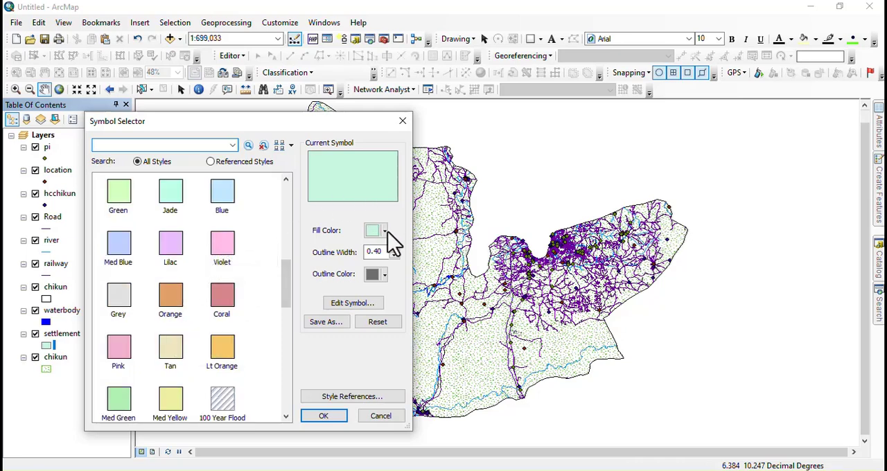
{"action": "left_click", "coordinate": [383, 232]}
{"action": "left_click", "coordinate": [380, 292]}
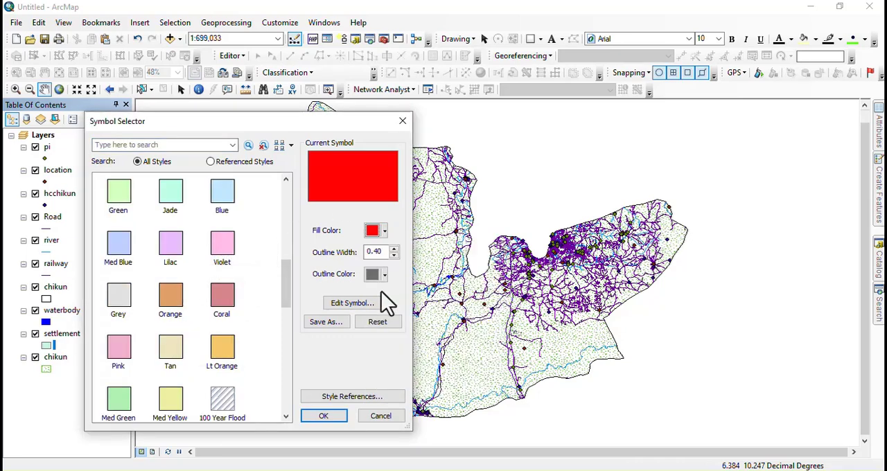
{"action": "left_click", "coordinate": [322, 417]}
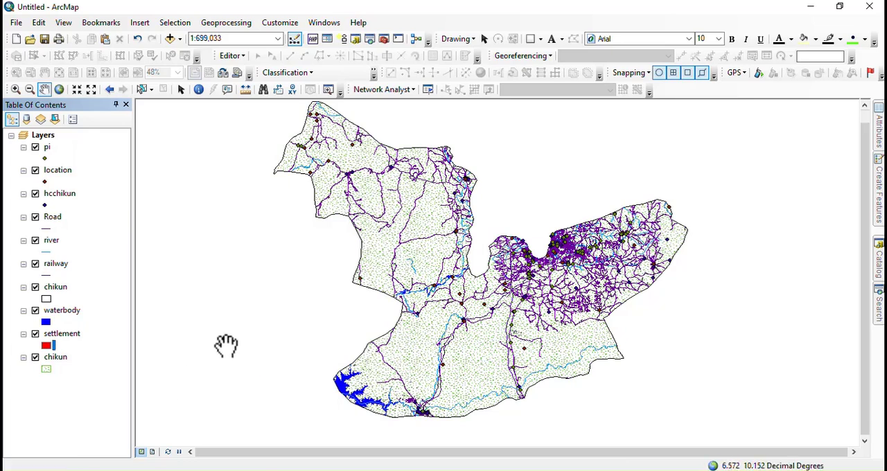
{"action": "left_click_drag", "start_coordinate": [61, 341], "coordinate": [66, 290]}
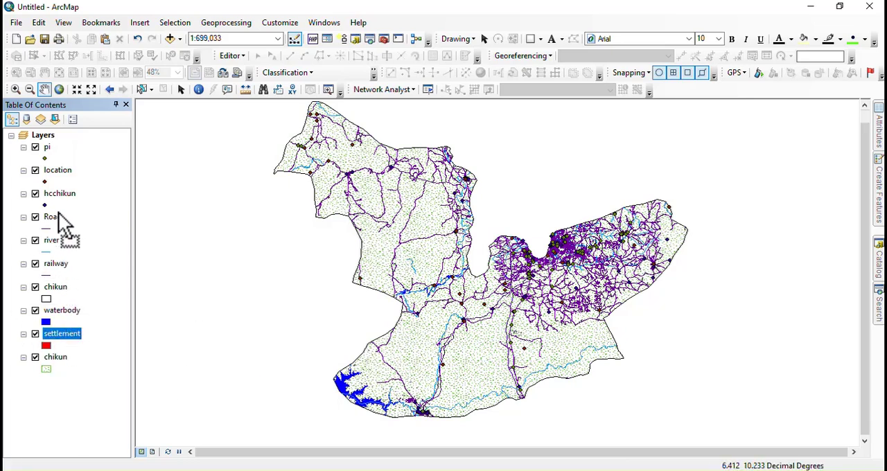
{"action": "left_click_drag", "start_coordinate": [58, 212], "coordinate": [60, 213]}
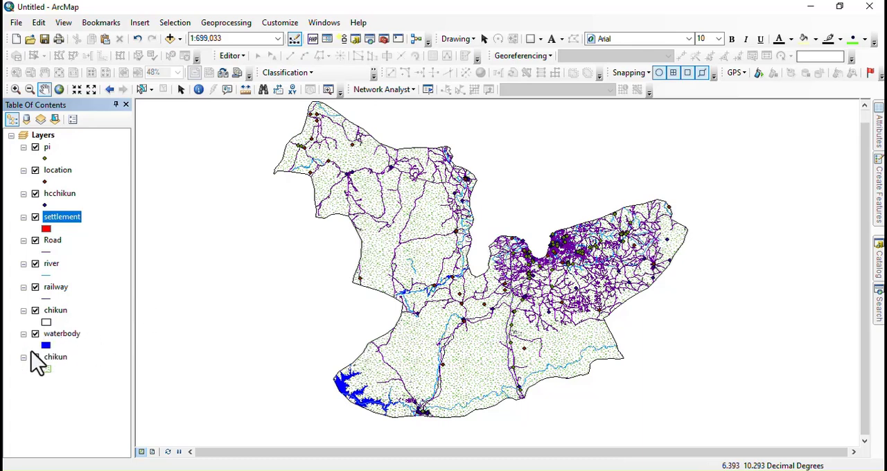
Step: Set the transparency of the lowest chikun layer, the one with the scrub pattern, to 70%
{"action": "right_click", "coordinate": [47, 358]}
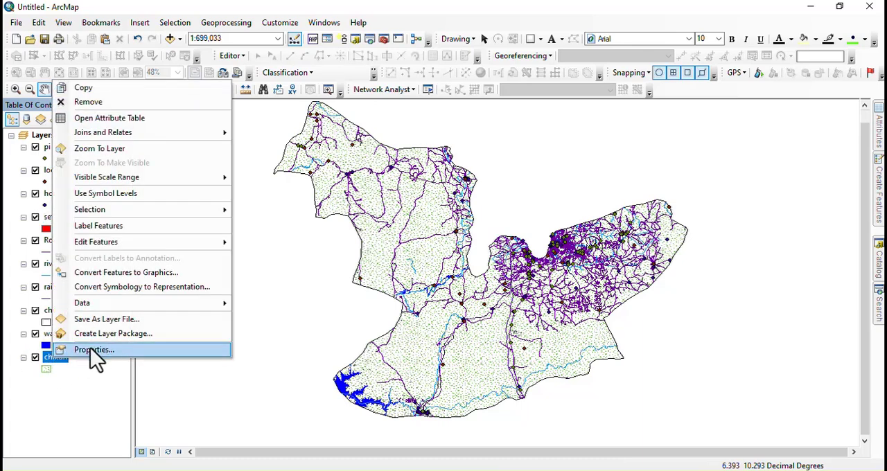
{"action": "left_click", "coordinate": [90, 348]}
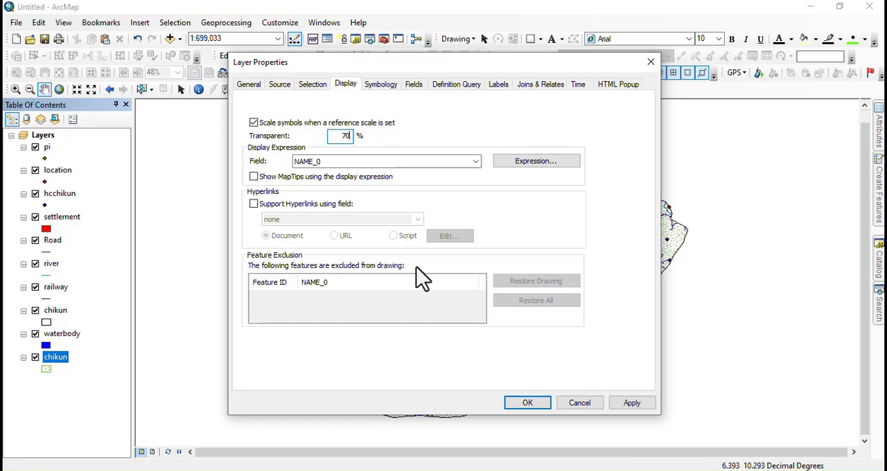
{"action": "left_click", "coordinate": [525, 403]}
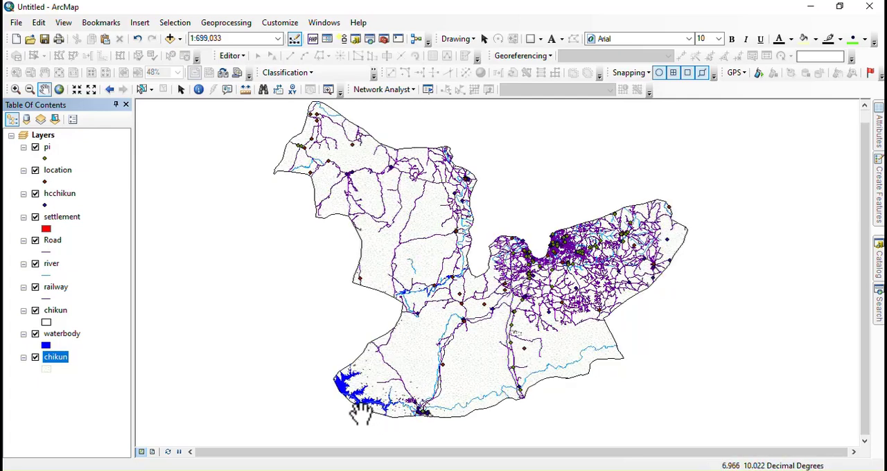
Step: Apply the Collector Street line symbol to the Road layer
{"action": "scroll", "coordinate": [360, 412], "scroll_direction": "up", "scroll_amount": 3}
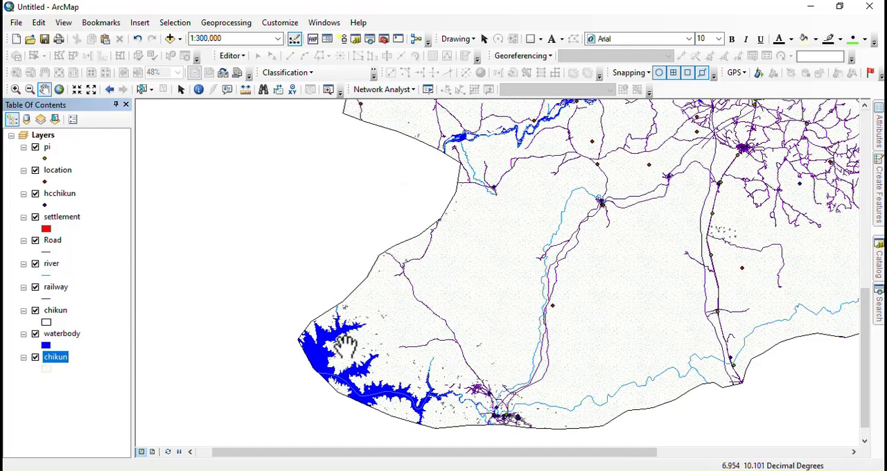
{"action": "scroll", "coordinate": [299, 344], "scroll_direction": "down", "scroll_amount": 2}
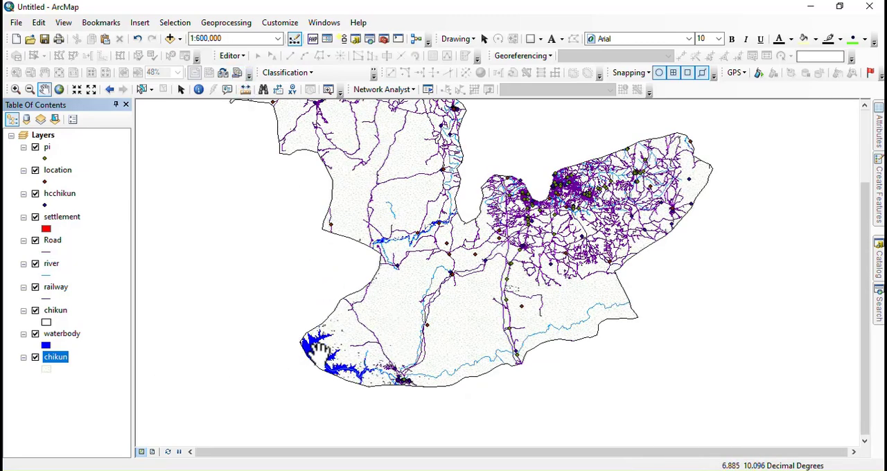
{"action": "left_click_drag", "start_coordinate": [366, 355], "coordinate": [350, 388]}
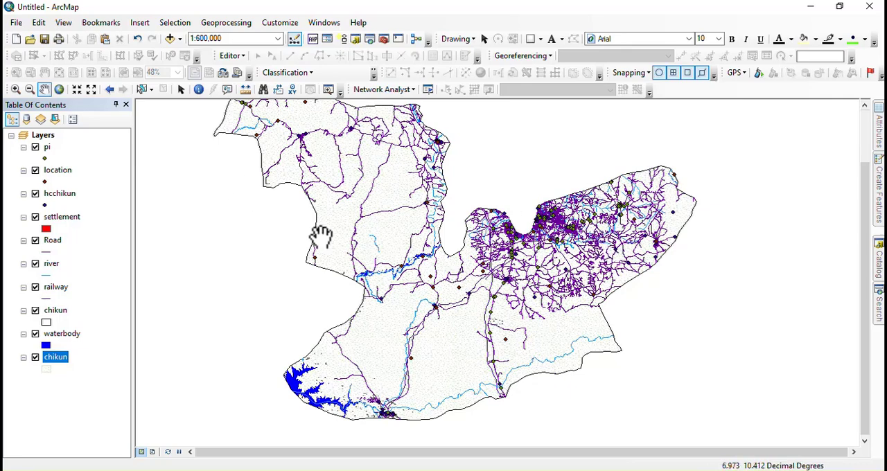
{"action": "scroll", "coordinate": [346, 259], "scroll_direction": "up", "scroll_amount": 1}
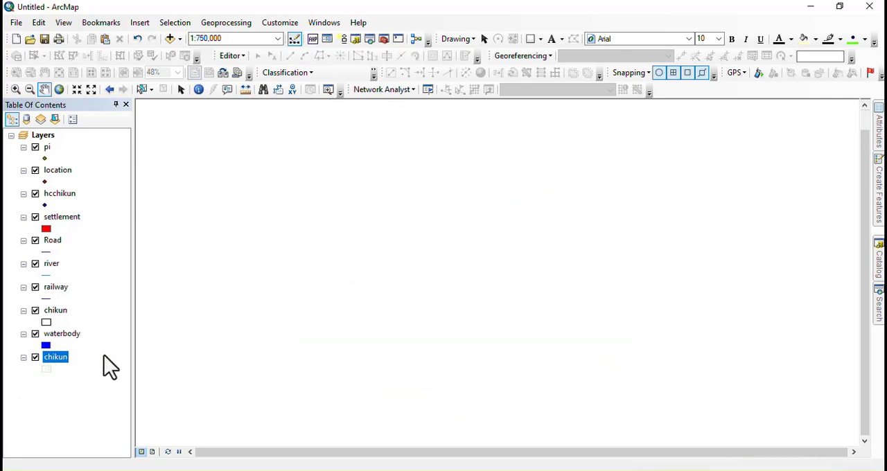
{"action": "left_click_drag", "start_coordinate": [346, 170], "coordinate": [353, 198]}
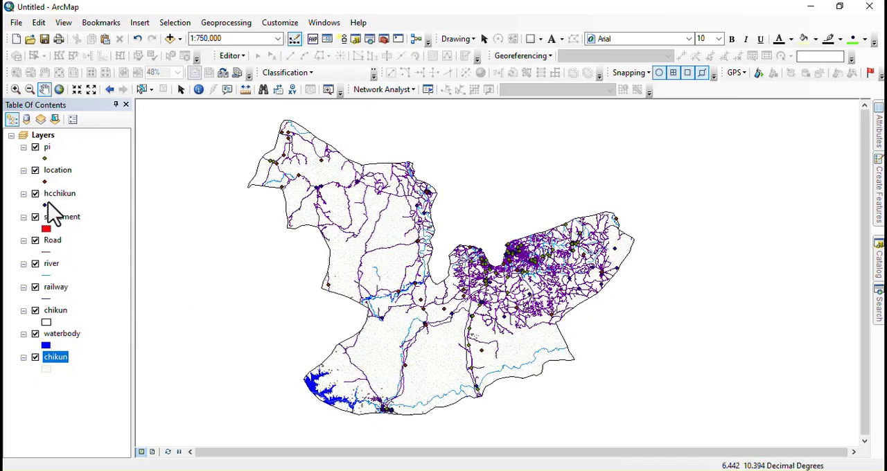
{"action": "left_click", "coordinate": [46, 251]}
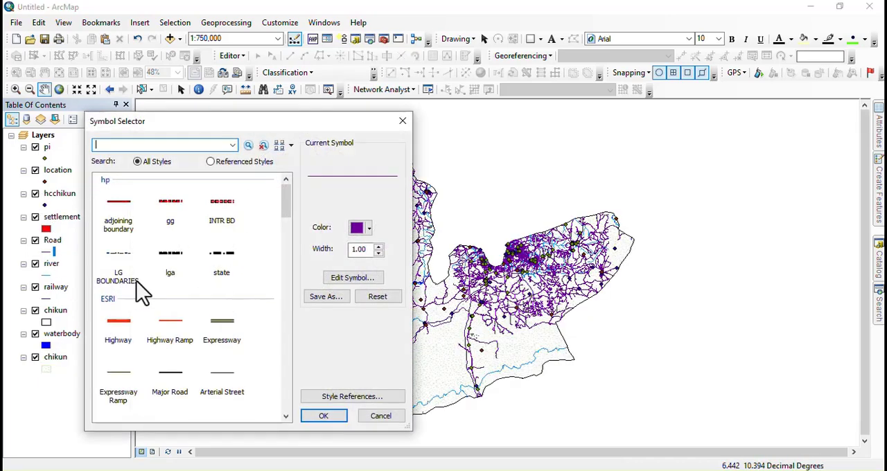
{"action": "scroll", "coordinate": [142, 297], "scroll_direction": "down", "scroll_amount": 4}
{"action": "left_click", "coordinate": [123, 207]}
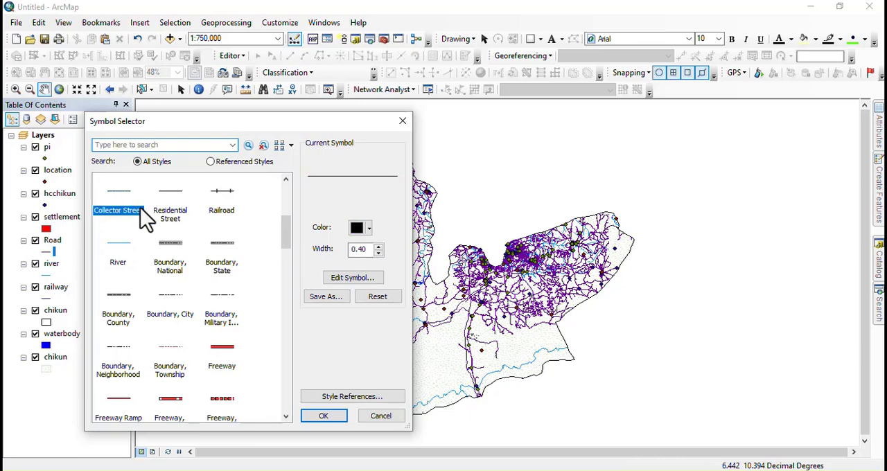
{"action": "left_click", "coordinate": [320, 417]}
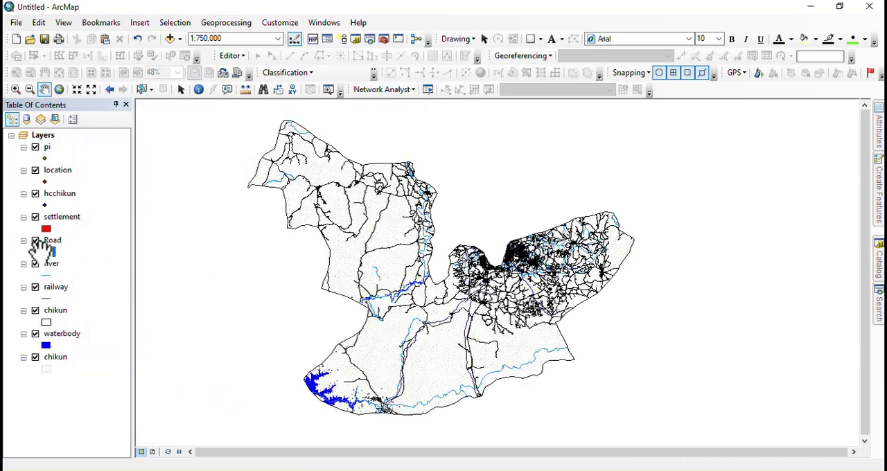
Step: Increase the display transparency of the Road layer so its black lines draw much fainter
{"action": "right_click", "coordinate": [50, 242]}
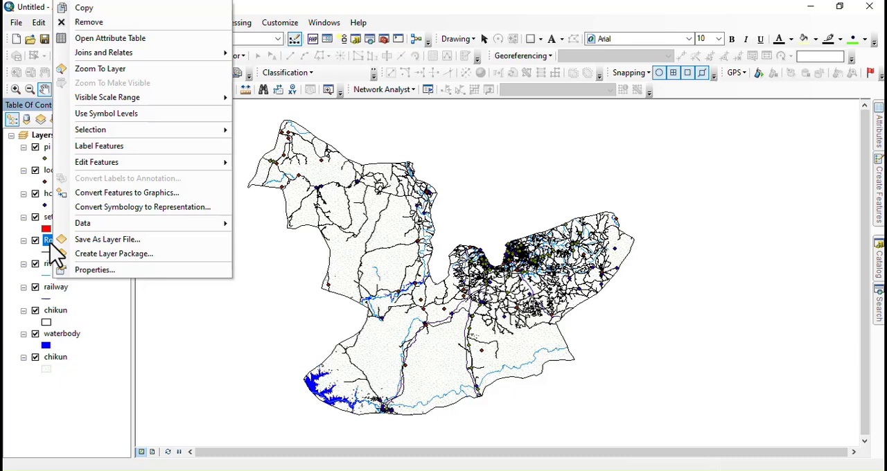
{"action": "left_click", "coordinate": [100, 272]}
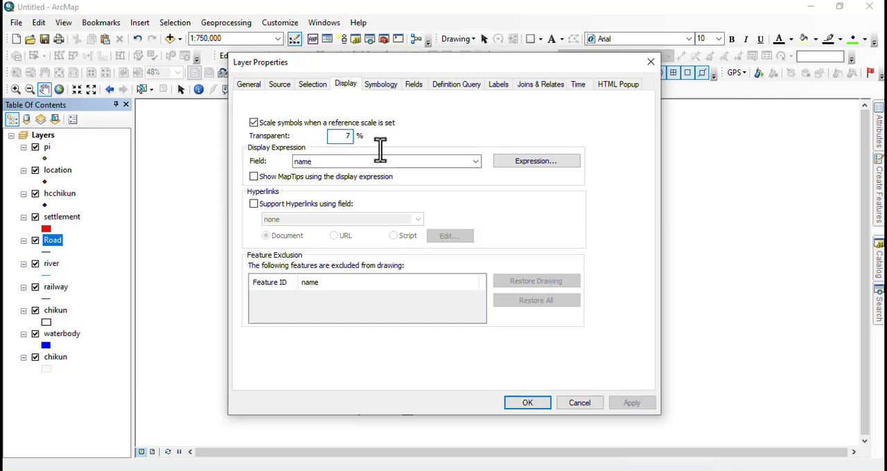
{"action": "key", "text": "Return"}
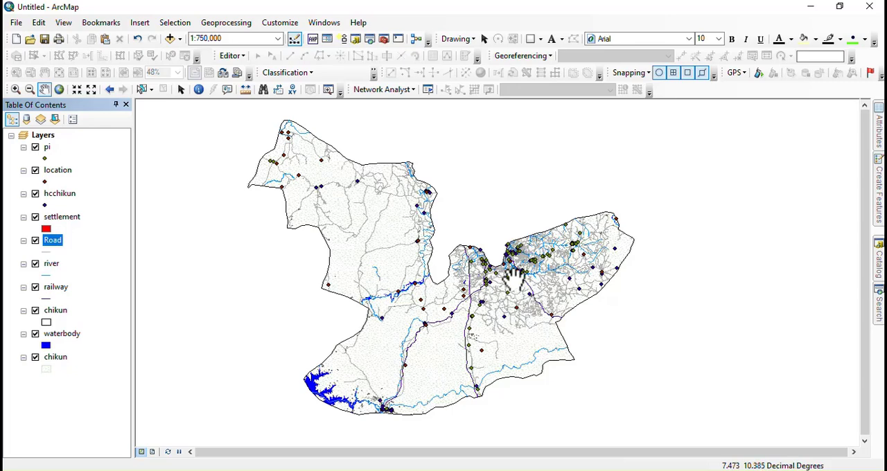
Step: Set the outline width of the settlement layer's red fill symbol to 0
{"action": "scroll", "coordinate": [512, 277], "scroll_direction": "down", "scroll_amount": 2}
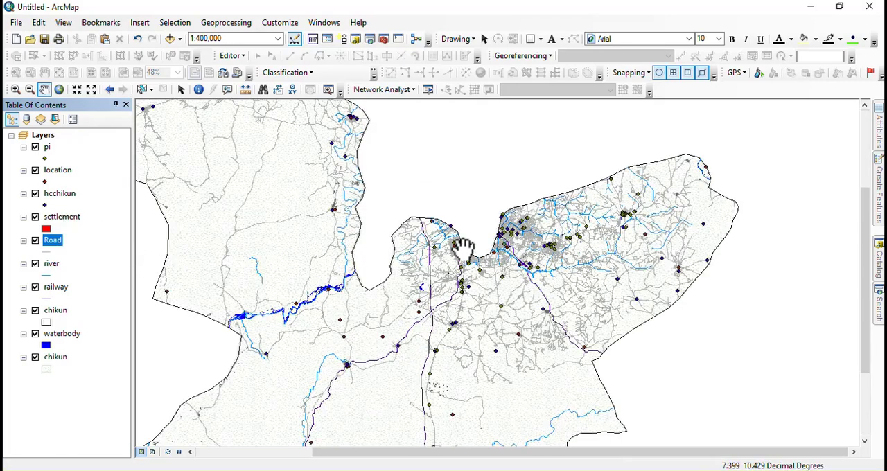
{"action": "left_click_drag", "start_coordinate": [562, 242], "coordinate": [624, 199]}
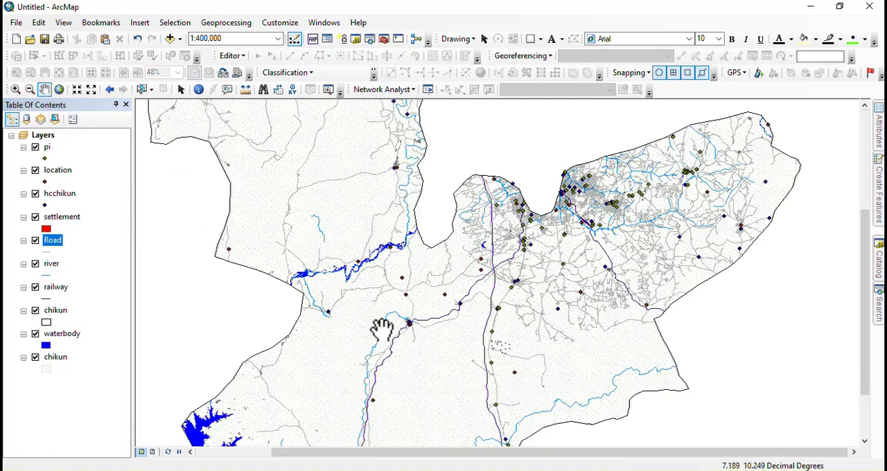
{"action": "scroll", "coordinate": [405, 320], "scroll_direction": "up", "scroll_amount": 8}
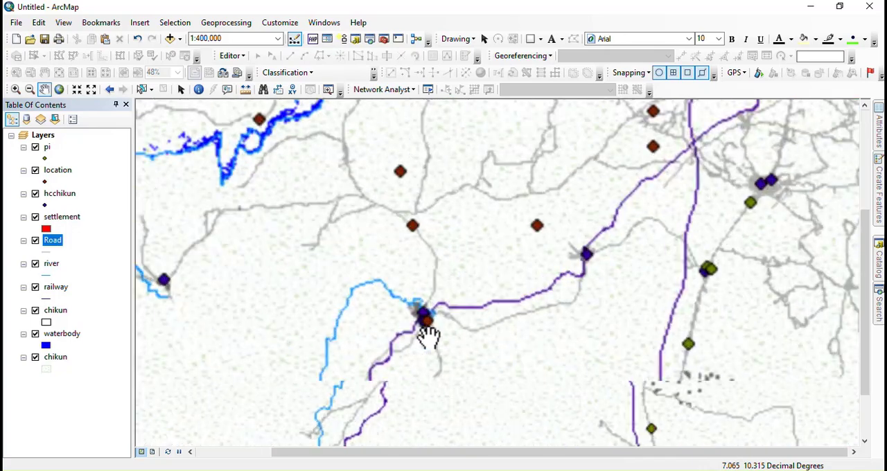
{"action": "scroll", "coordinate": [361, 288], "scroll_direction": "up", "scroll_amount": 4}
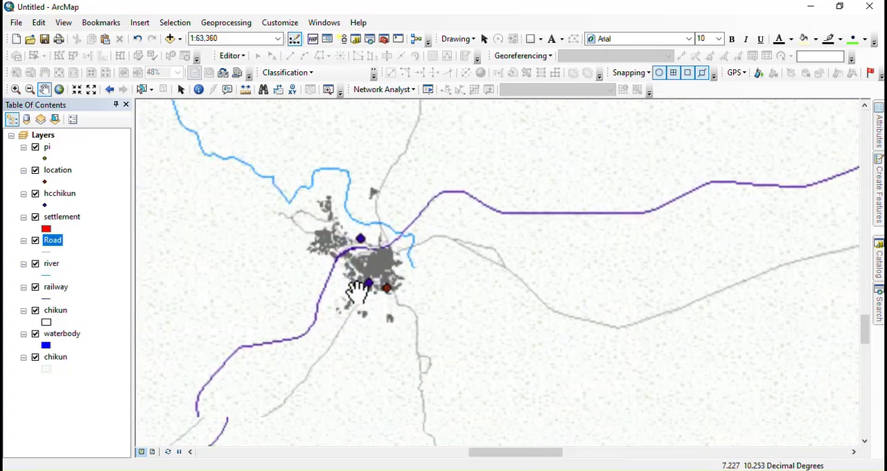
{"action": "left_click", "coordinate": [45, 230]}
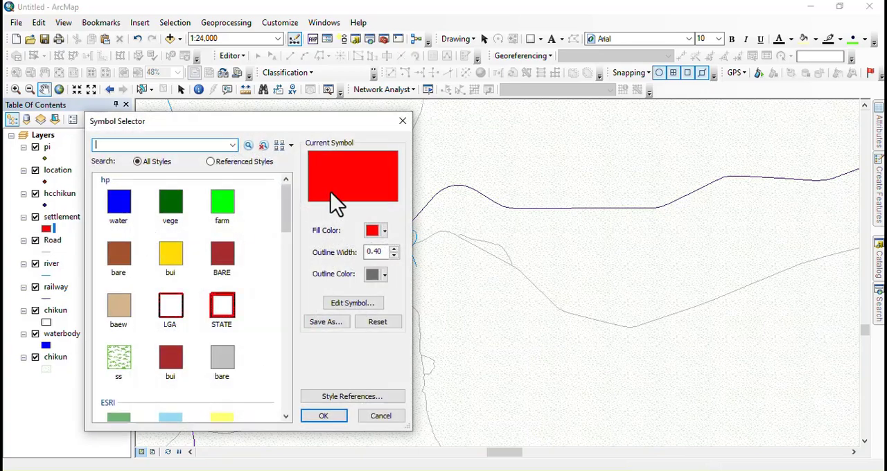
{"action": "left_click", "coordinate": [393, 256]}
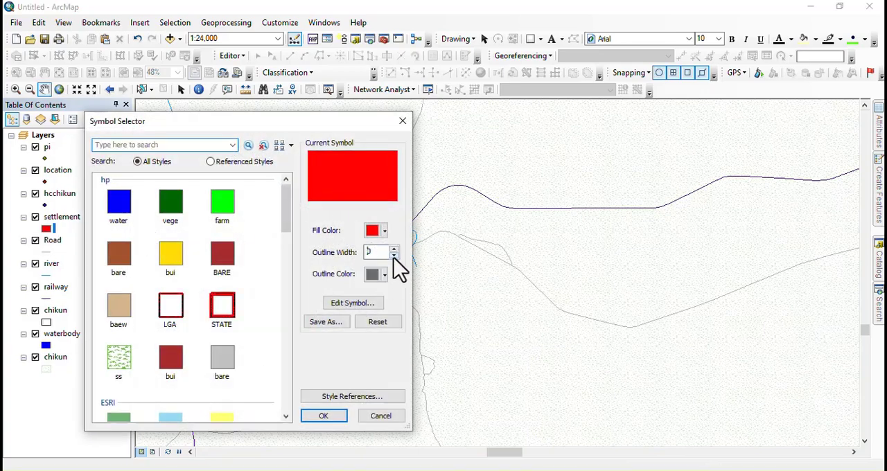
{"action": "left_click", "coordinate": [323, 418]}
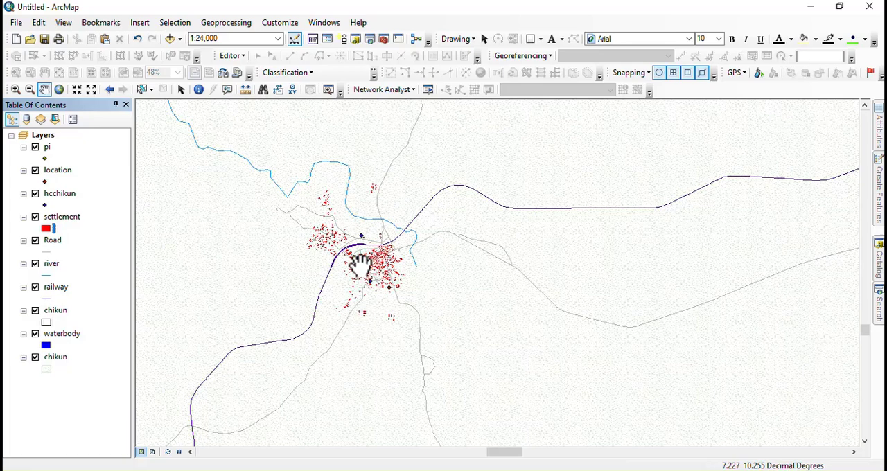
Step: Set the display transparency of the river layer to 50%
{"action": "scroll", "coordinate": [358, 262], "scroll_direction": "down", "scroll_amount": 3}
{"action": "scroll", "coordinate": [358, 263], "scroll_direction": "down", "scroll_amount": 2}
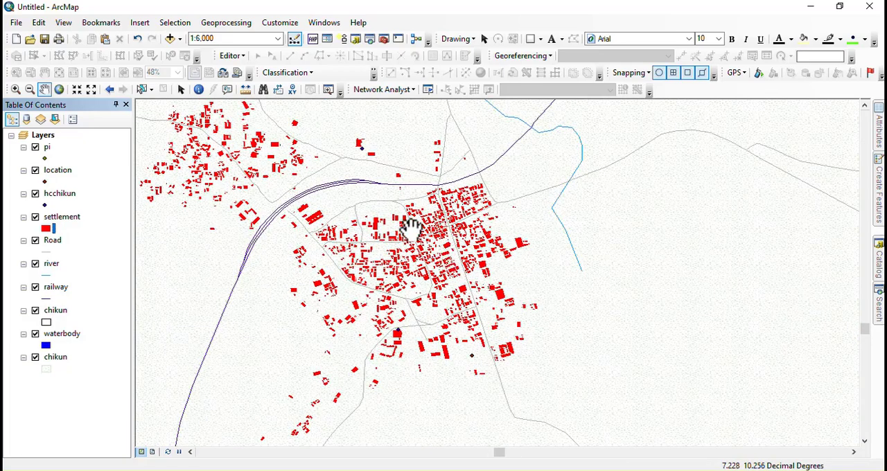
{"action": "scroll", "coordinate": [416, 232], "scroll_direction": "up", "scroll_amount": 3}
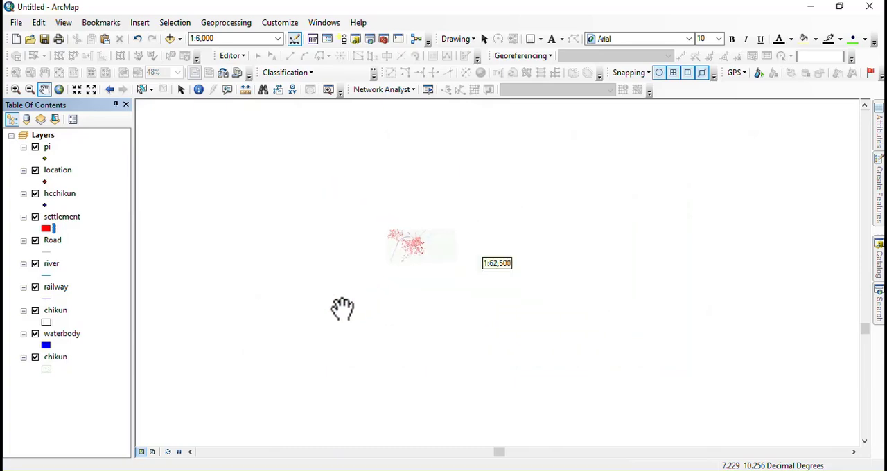
{"action": "scroll", "coordinate": [436, 312], "scroll_direction": "up", "scroll_amount": 2}
{"action": "scroll", "coordinate": [335, 274], "scroll_direction": "up", "scroll_amount": 1}
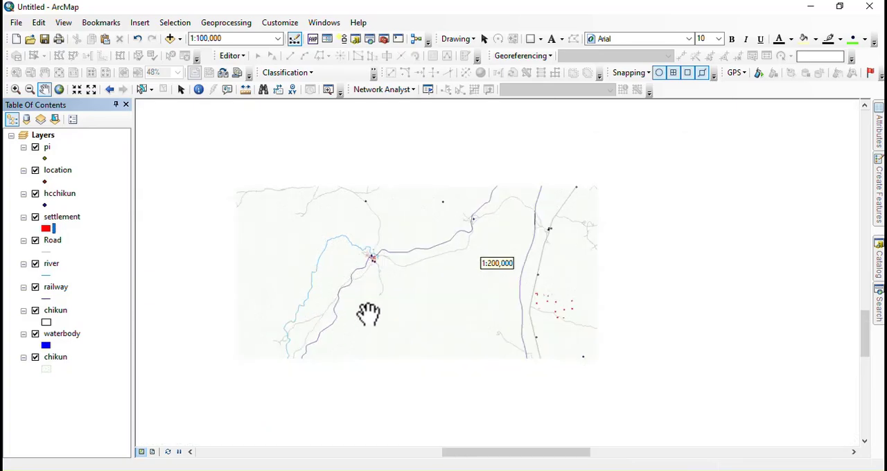
{"action": "right_click", "coordinate": [45, 269]}
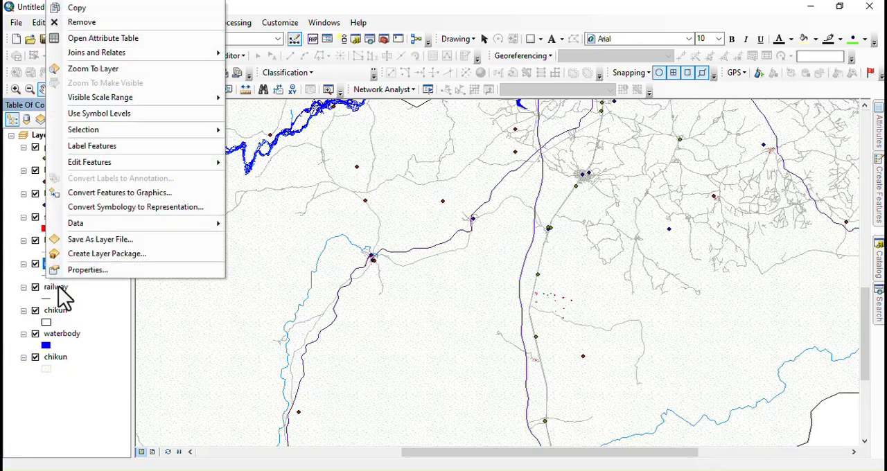
{"action": "left_click", "coordinate": [86, 271]}
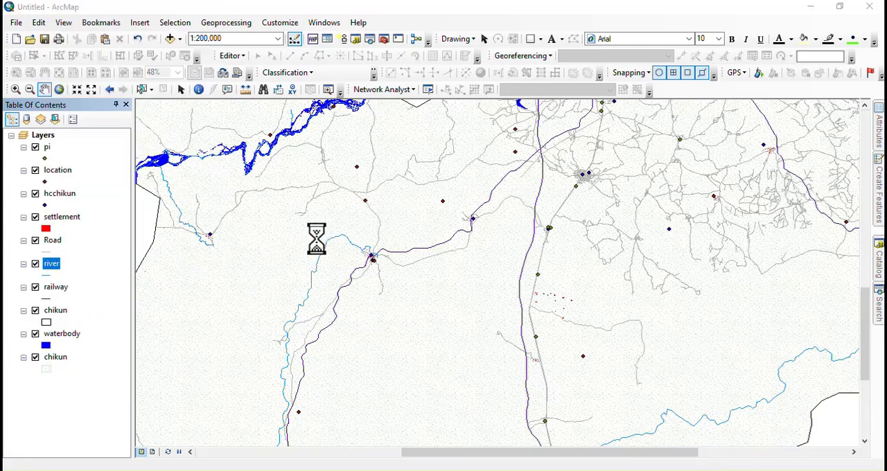
{"action": "double_click", "coordinate": [347, 137]}
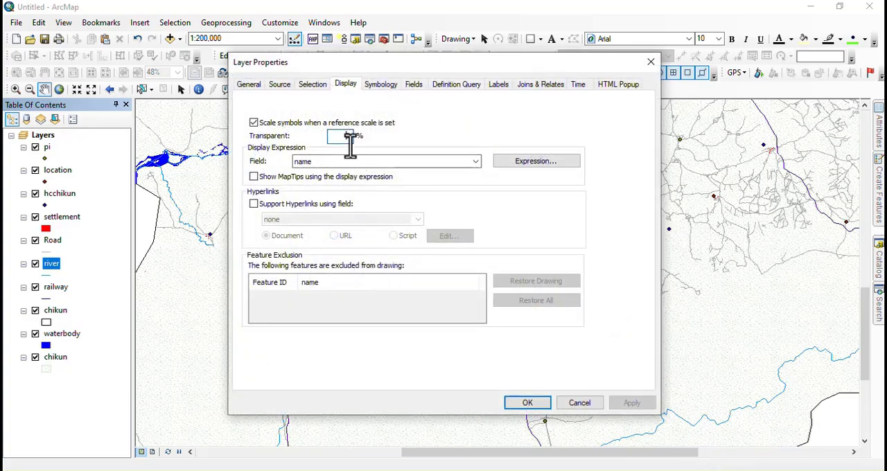
{"action": "type", "text": "5"}
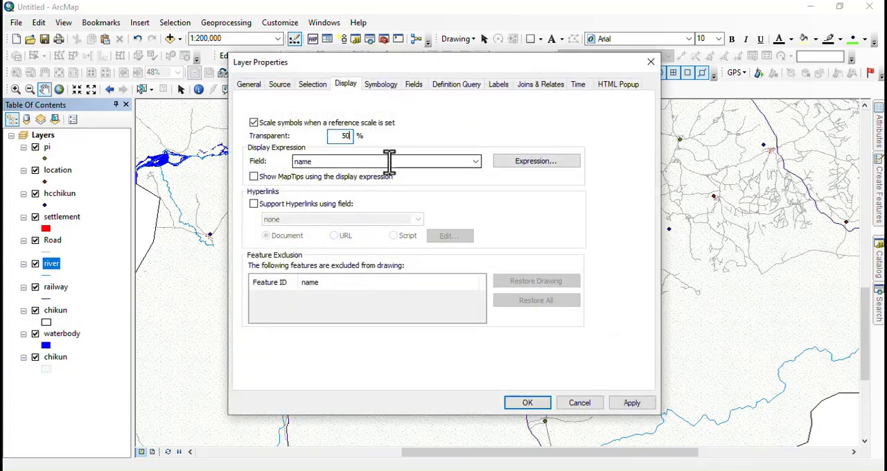
{"action": "key", "text": "Return"}
Step: Apply the black "Railroad, Under..." line symbol from the ESRI style to the railway layer
{"action": "scroll", "coordinate": [429, 400], "scroll_direction": "up", "scroll_amount": 5}
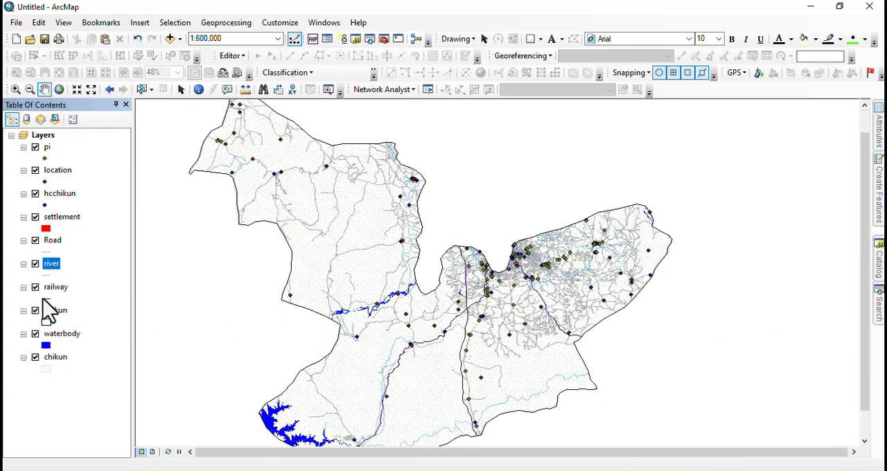
{"action": "left_click", "coordinate": [44, 299]}
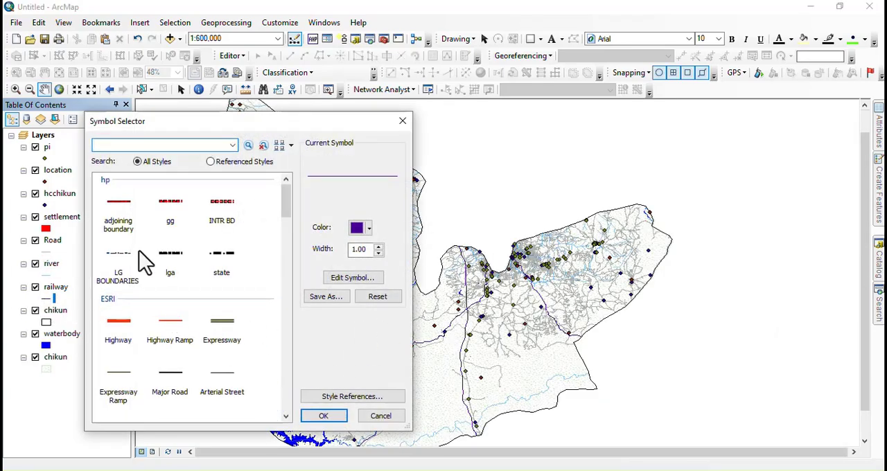
{"action": "left_click", "coordinate": [371, 232]}
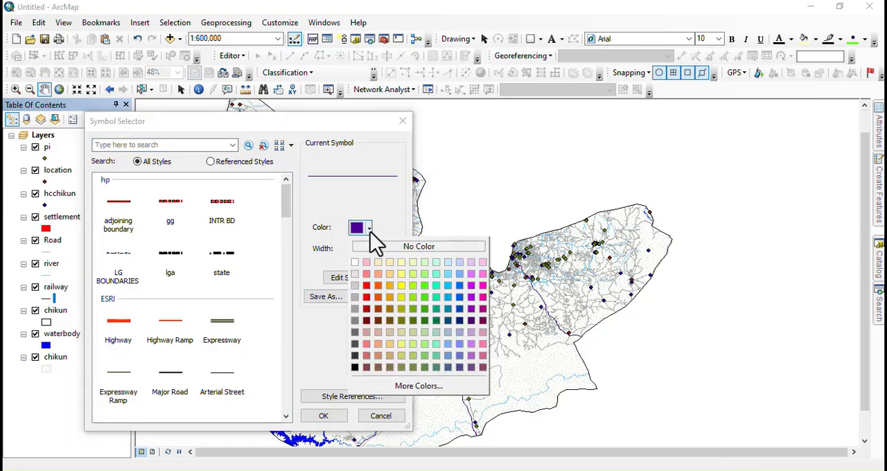
{"action": "left_click", "coordinate": [125, 280]}
{"action": "scroll", "coordinate": [142, 312], "scroll_direction": "down", "scroll_amount": 3}
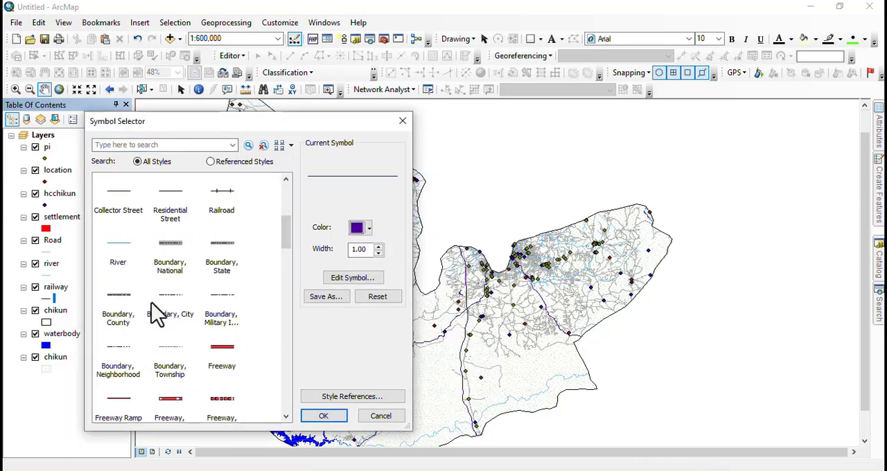
{"action": "left_click", "coordinate": [177, 312]}
{"action": "scroll", "coordinate": [201, 336], "scroll_direction": "down", "scroll_amount": 3}
{"action": "scroll", "coordinate": [167, 366], "scroll_direction": "down", "scroll_amount": 3}
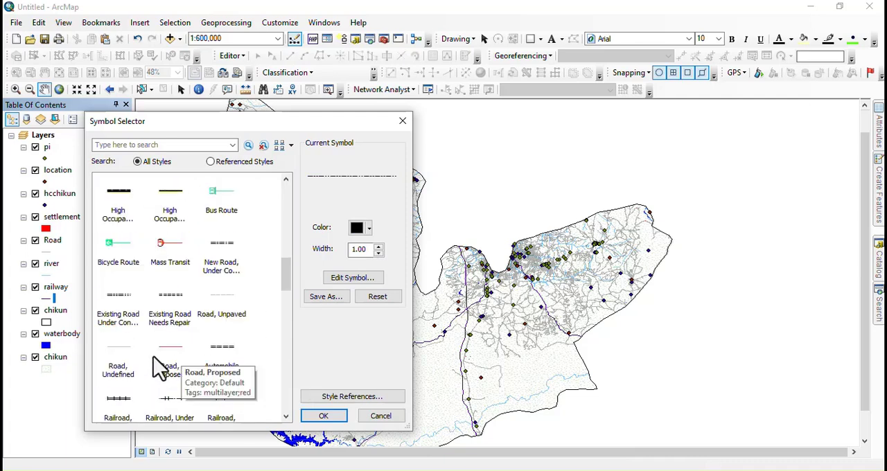
{"action": "left_click", "coordinate": [158, 397]}
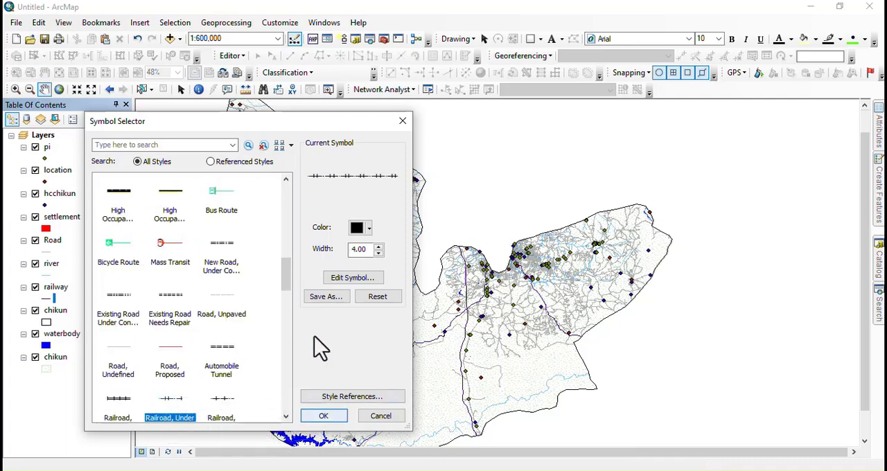
{"action": "left_click", "coordinate": [315, 415]}
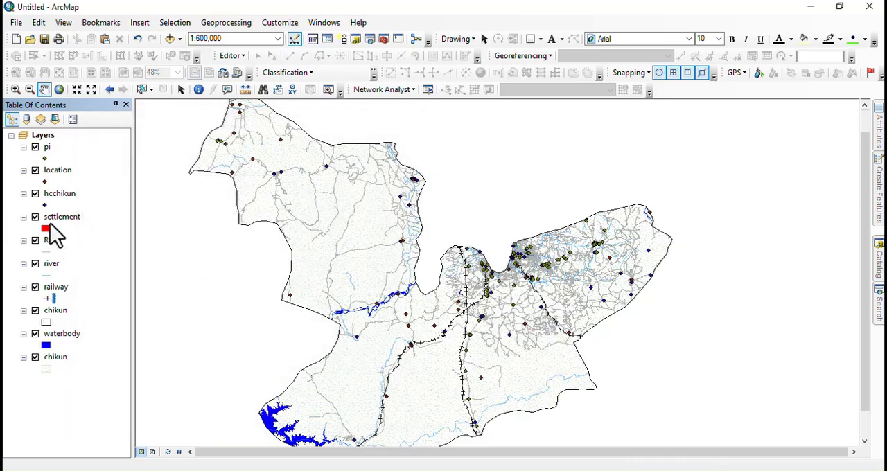
Step: Increase the display transparency of the railway layer so its track symbol draws faintly
{"action": "right_click", "coordinate": [52, 286]}
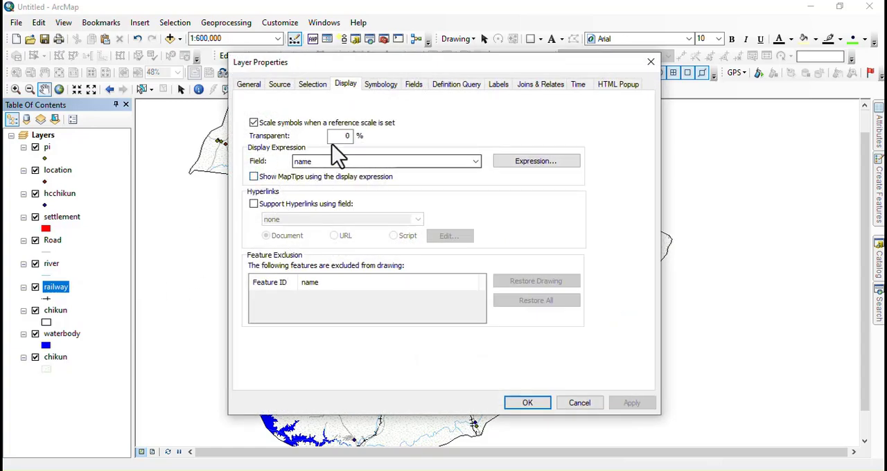
{"action": "double_click", "coordinate": [342, 136]}
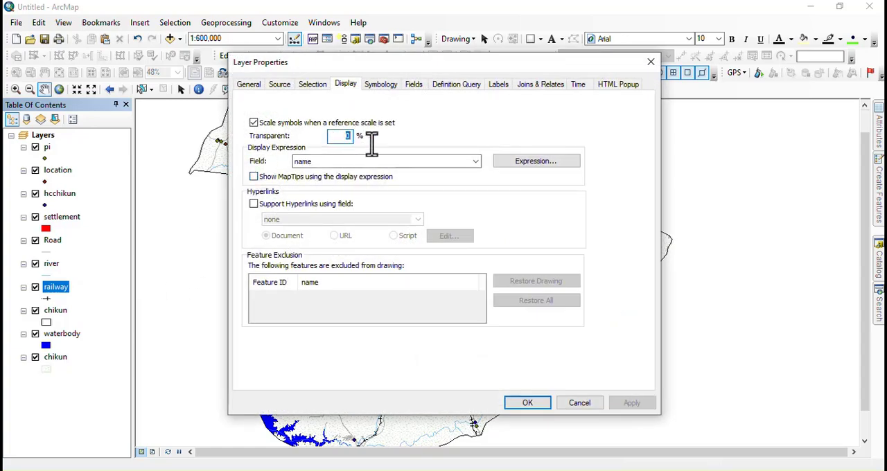
{"action": "type", "text": "7"}
{"action": "key", "text": "Return"}
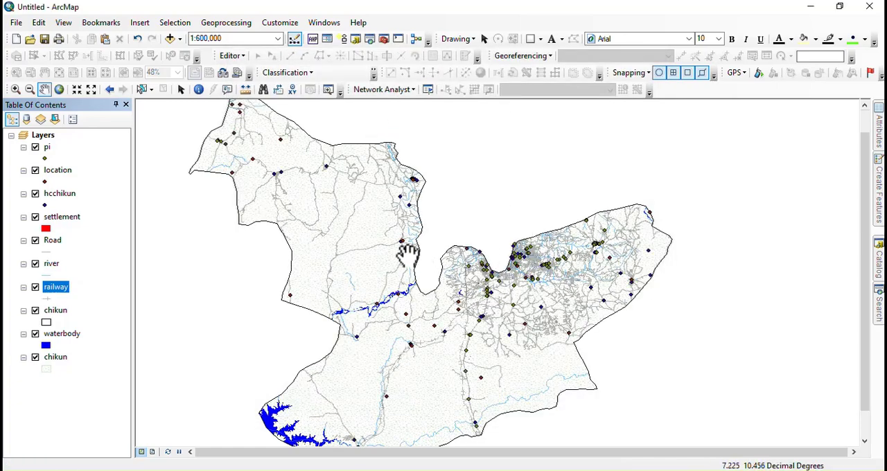
Step: Make the waterbody layer partly transparent to soften its blue fill
{"action": "scroll", "coordinate": [406, 253], "scroll_direction": "up", "scroll_amount": 2}
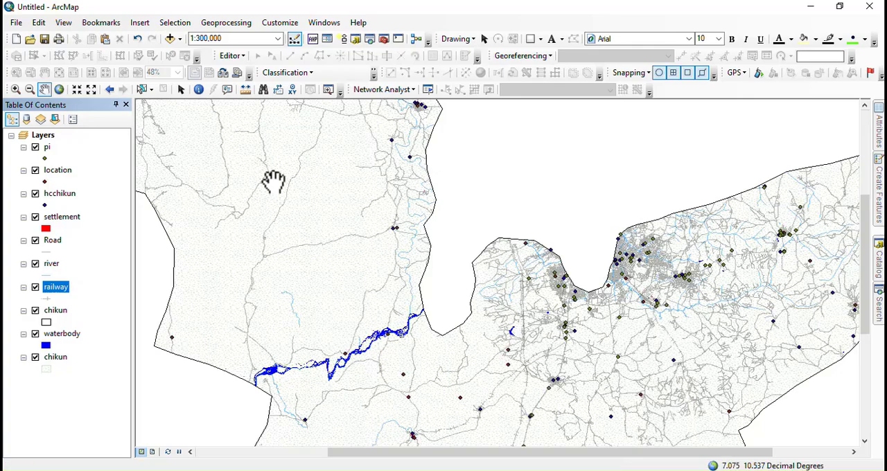
{"action": "scroll", "coordinate": [273, 182], "scroll_direction": "down", "scroll_amount": 2}
{"action": "left_click_drag", "start_coordinate": [376, 233], "coordinate": [446, 262]}
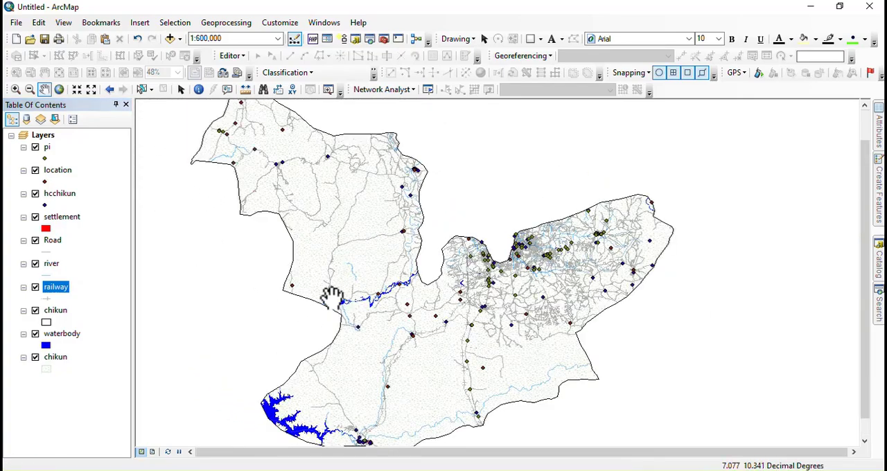
{"action": "left_click", "coordinate": [61, 335]}
{"action": "right_click", "coordinate": [59, 336]}
{"action": "left_click", "coordinate": [88, 329]}
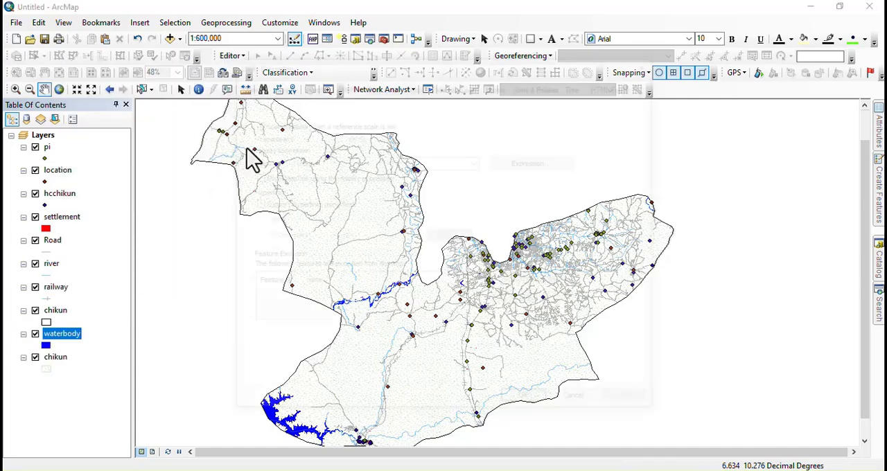
{"action": "double_click", "coordinate": [337, 135]}
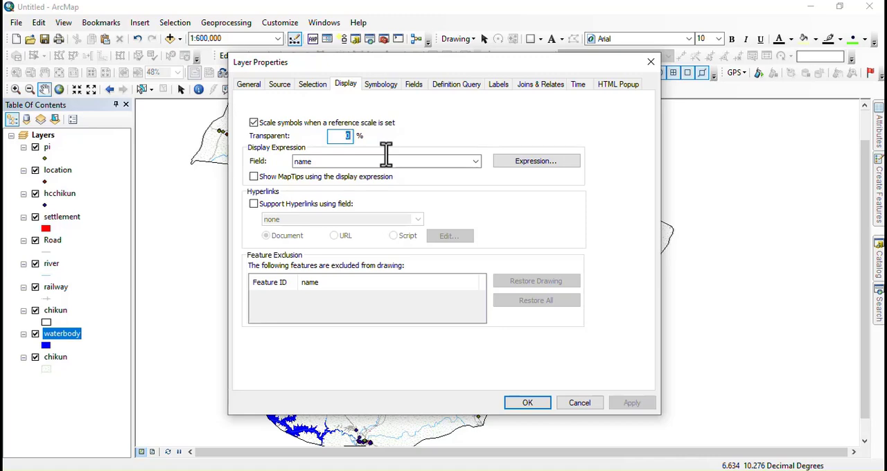
{"action": "key", "text": "Return"}
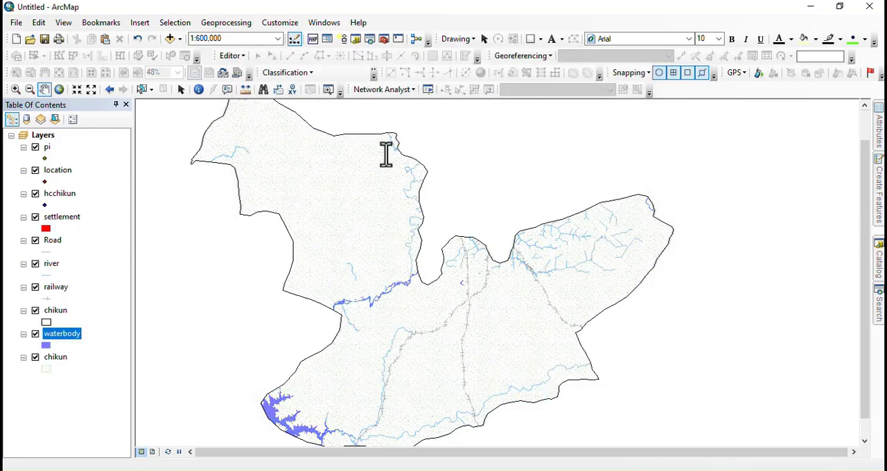
Step: Apply the IMPORTANT TOWNS point symbol from the hp style to the location layer
{"action": "scroll", "coordinate": [311, 251], "scroll_direction": "down", "scroll_amount": 1}
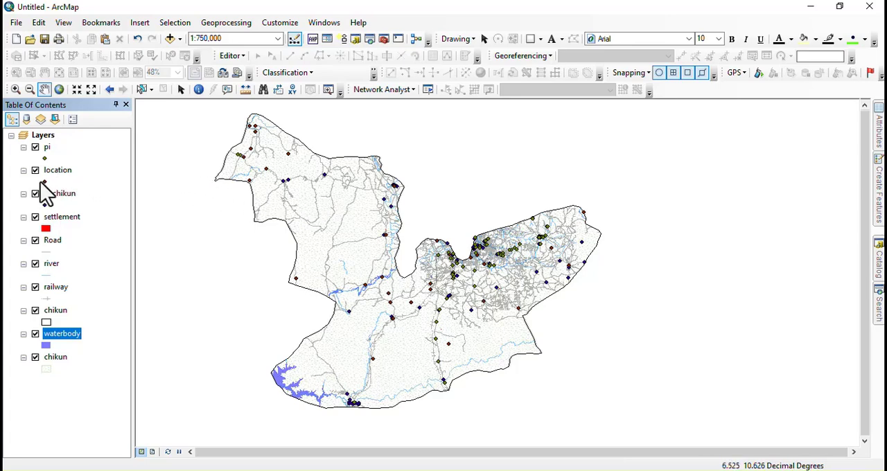
{"action": "left_click", "coordinate": [42, 182]}
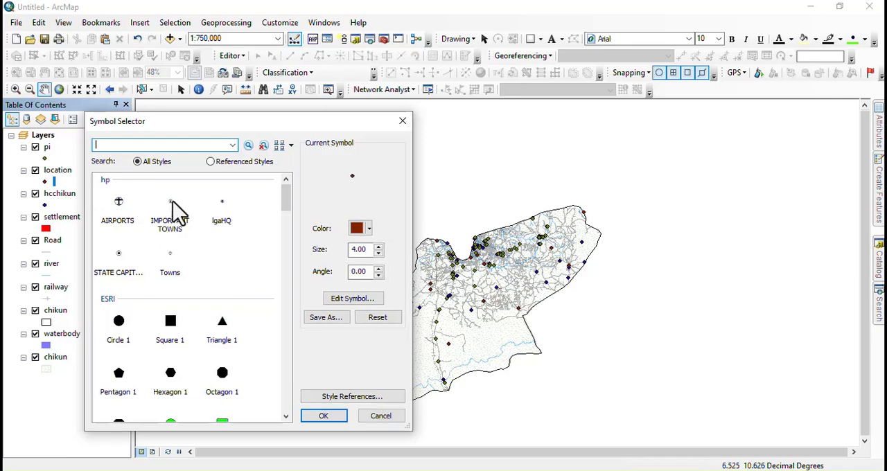
{"action": "left_click", "coordinate": [173, 216]}
{"action": "left_click", "coordinate": [324, 415]}
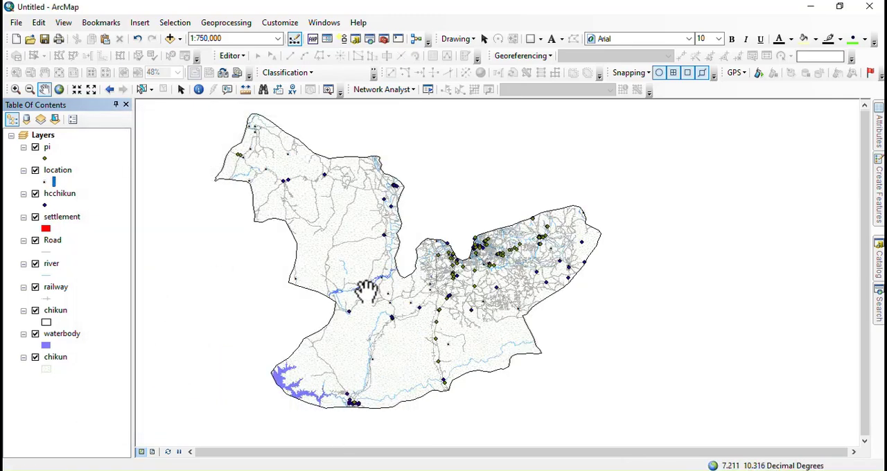
Step: Categorize the hcchikun layer by unique facility_level values, adding all values and excluding the all-other-values class
{"action": "scroll", "coordinate": [258, 148], "scroll_direction": "down", "scroll_amount": 3}
{"action": "scroll", "coordinate": [258, 148], "scroll_direction": "down", "scroll_amount": 1}
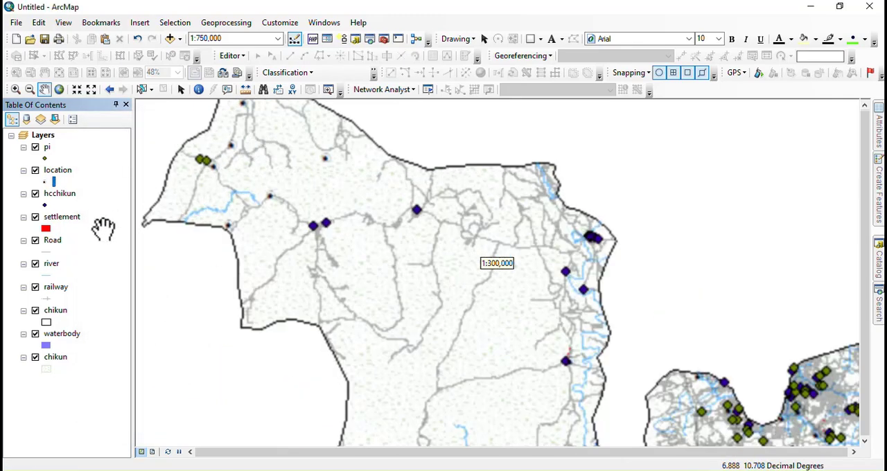
{"action": "right_click", "coordinate": [52, 194]}
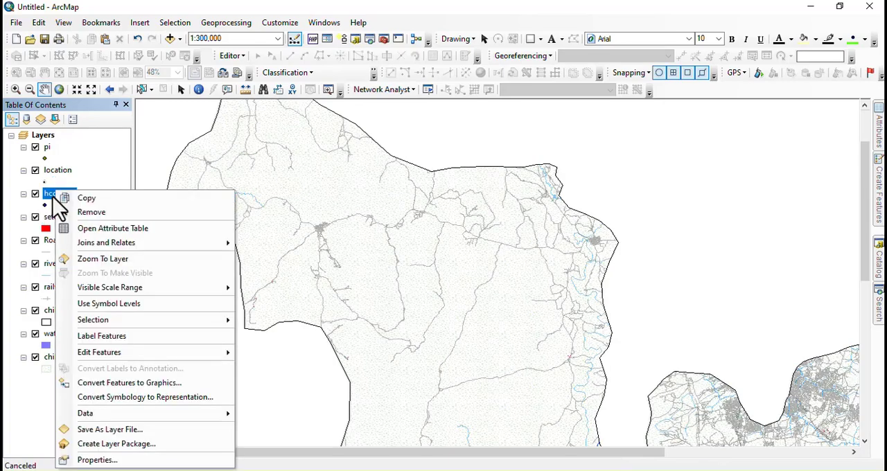
{"action": "left_click", "coordinate": [101, 463]}
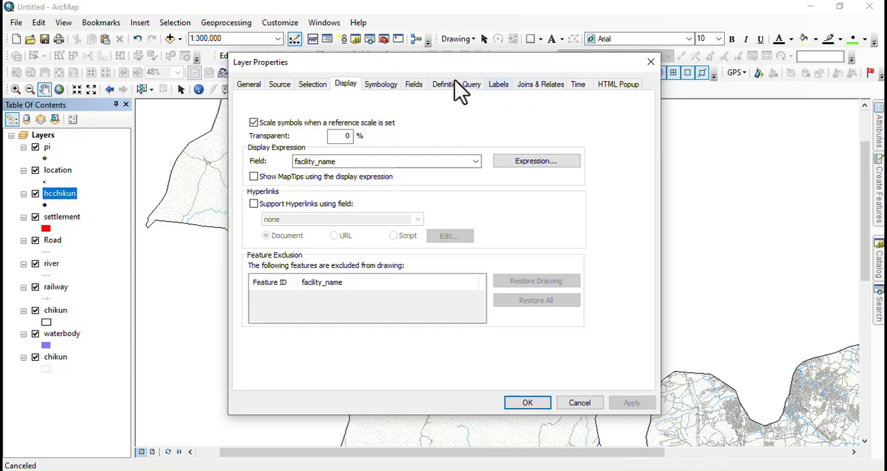
{"action": "left_click", "coordinate": [381, 85]}
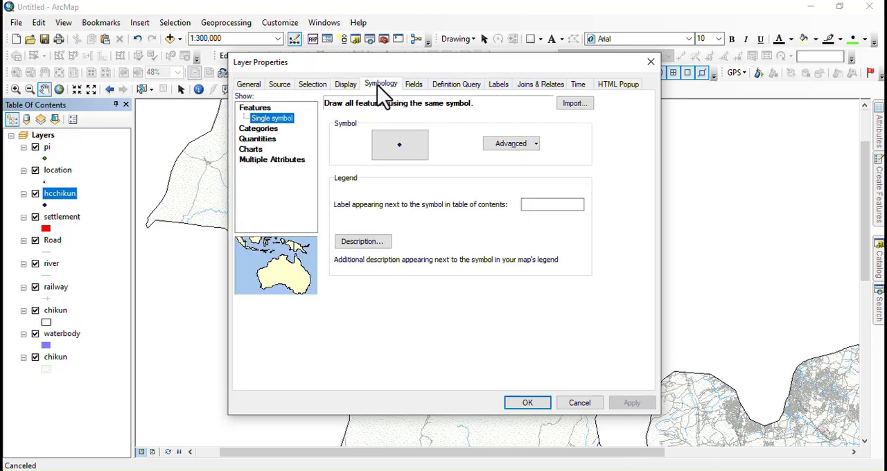
{"action": "left_click", "coordinate": [254, 131]}
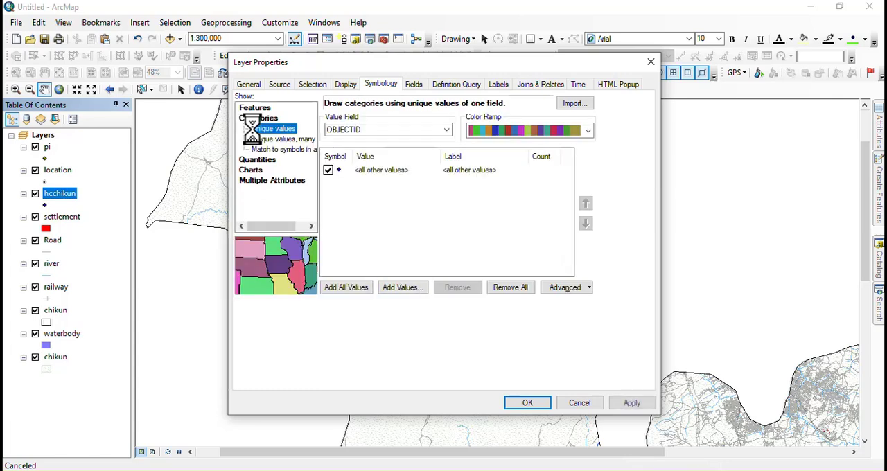
{"action": "left_click", "coordinate": [447, 131]}
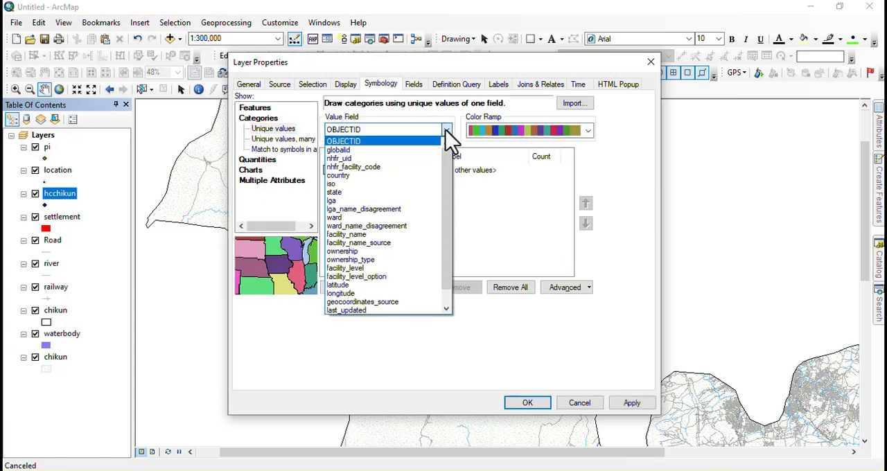
{"action": "left_click", "coordinate": [353, 270]}
{"action": "left_click", "coordinate": [347, 291]}
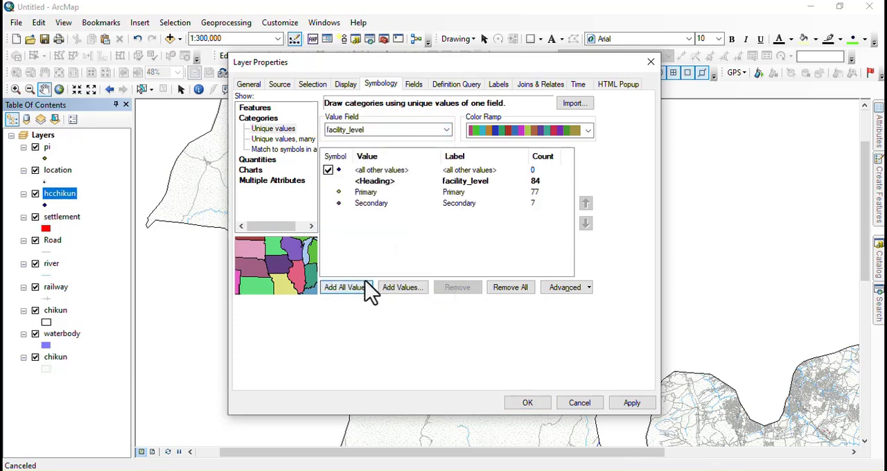
{"action": "left_click", "coordinate": [328, 170]}
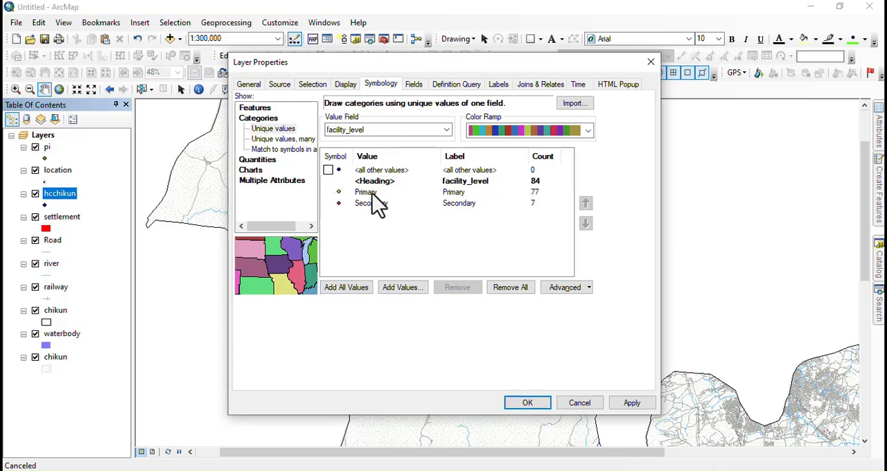
Step: Assign the Hospital symbol from the 3D Billboards style to the Primary category and reduce its size
{"action": "double_click", "coordinate": [340, 194]}
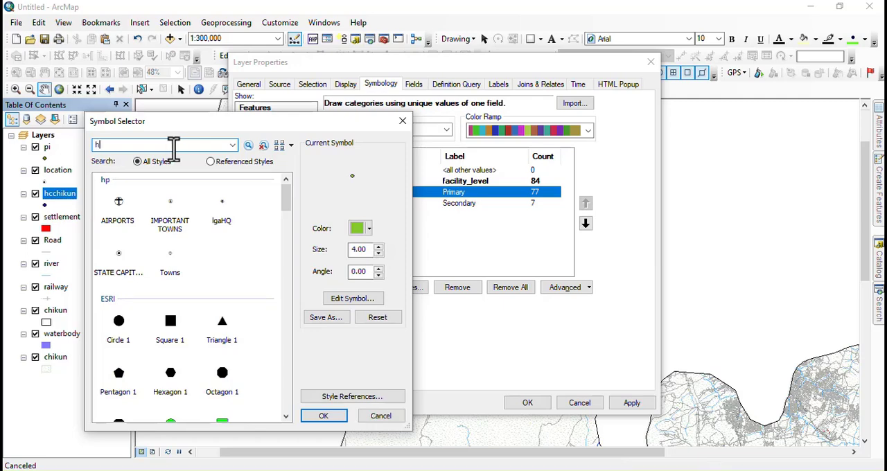
{"action": "type", "text": "h"}
{"action": "key", "text": "Return"}
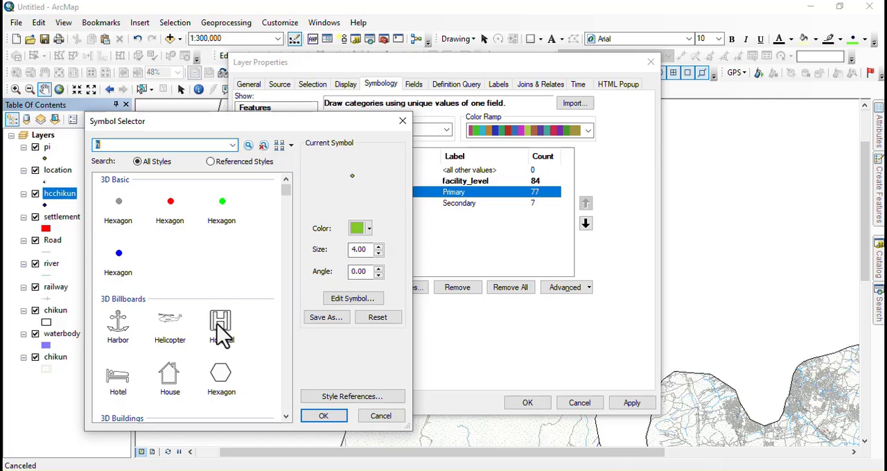
{"action": "scroll", "coordinate": [183, 315], "scroll_direction": "down", "scroll_amount": 3}
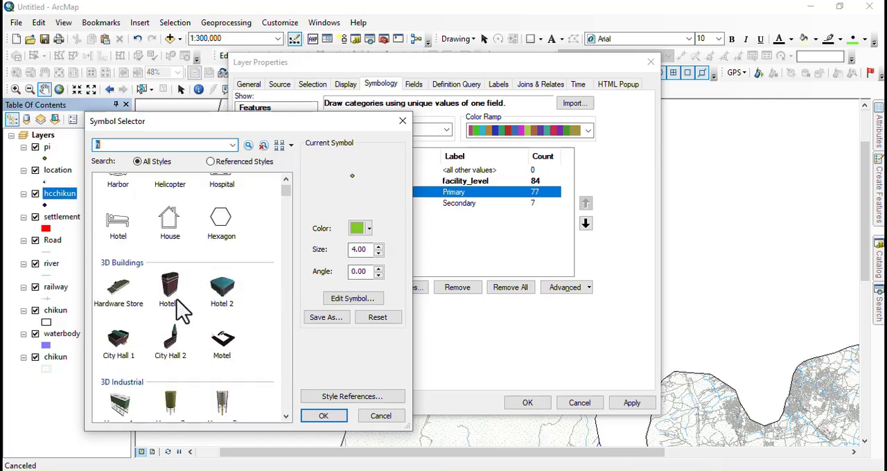
{"action": "scroll", "coordinate": [152, 251], "scroll_direction": "up", "scroll_amount": 2}
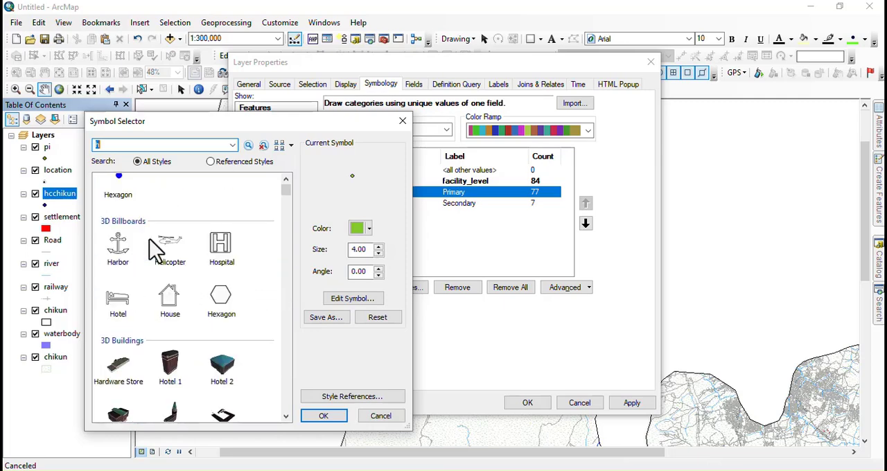
{"action": "left_click", "coordinate": [221, 246]}
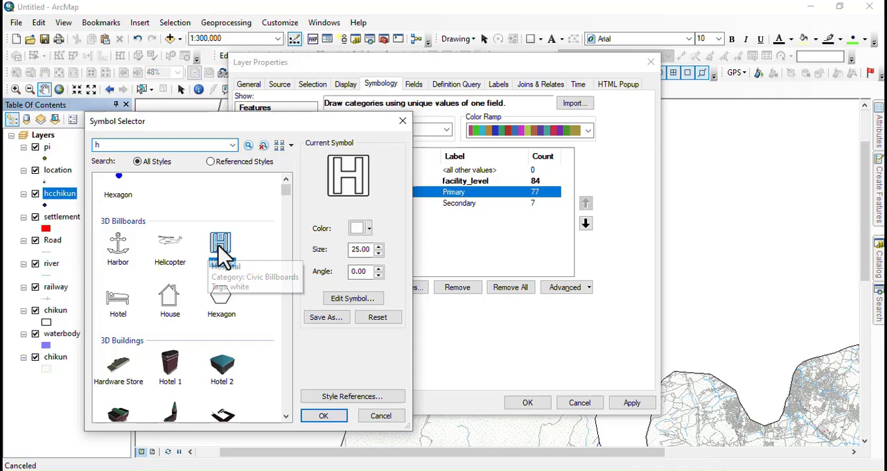
{"action": "left_click", "coordinate": [377, 256]}
{"action": "left_click", "coordinate": [377, 255]}
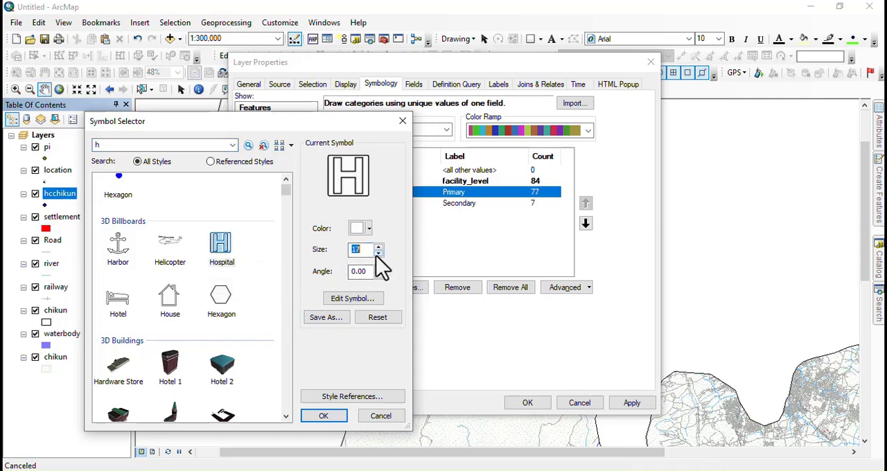
{"action": "left_click", "coordinate": [323, 418]}
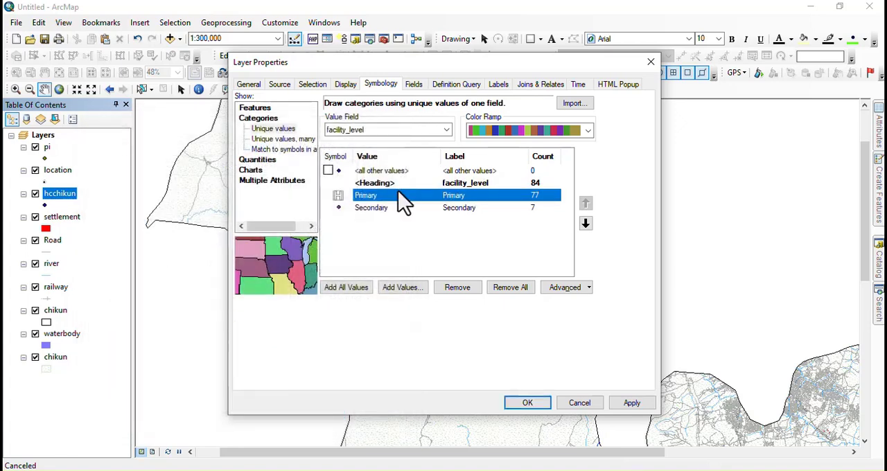
Step: Search the symbols for "hospit" and assign the ArcGIS_Explorer Hospital symbol to the Secondary category
{"action": "double_click", "coordinate": [338, 209]}
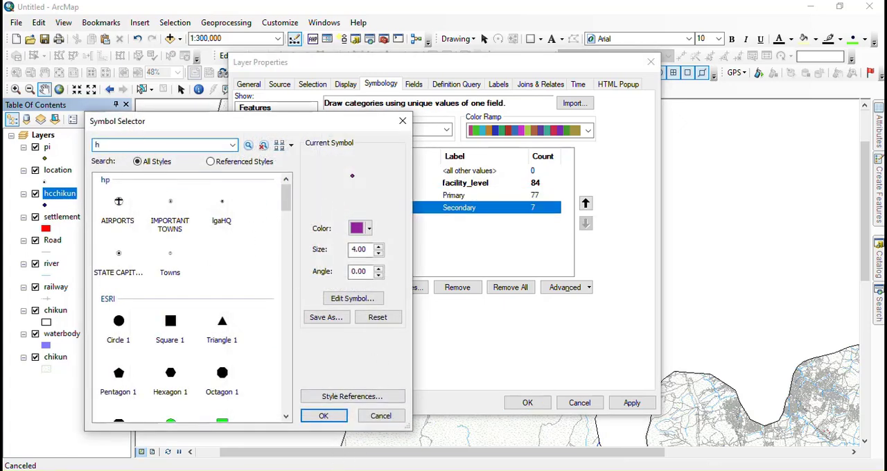
{"action": "left_click_drag", "start_coordinate": [96, 145], "coordinate": [159, 143]}
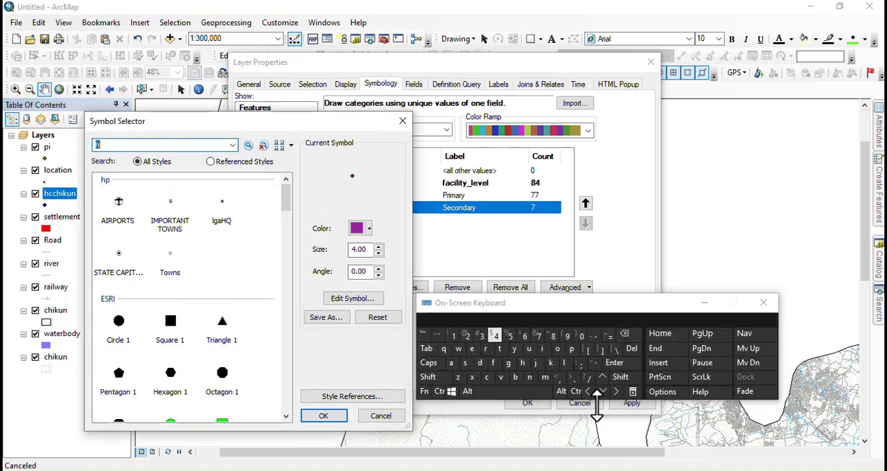
{"action": "left_click", "coordinate": [523, 365]}
{"action": "left_click", "coordinate": [557, 350]}
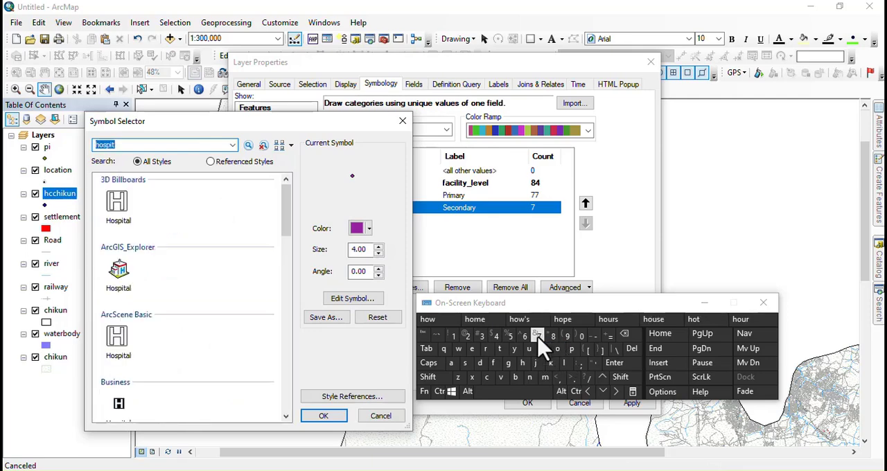
{"action": "left_click", "coordinate": [120, 287]}
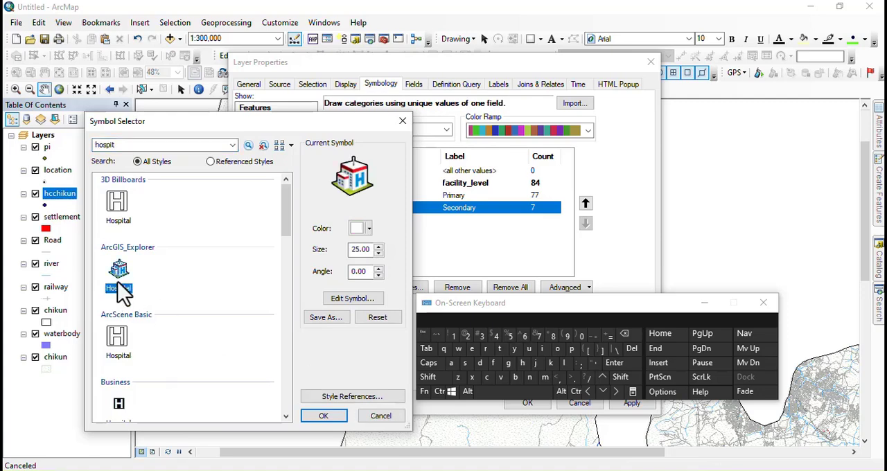
{"action": "left_click", "coordinate": [323, 416]}
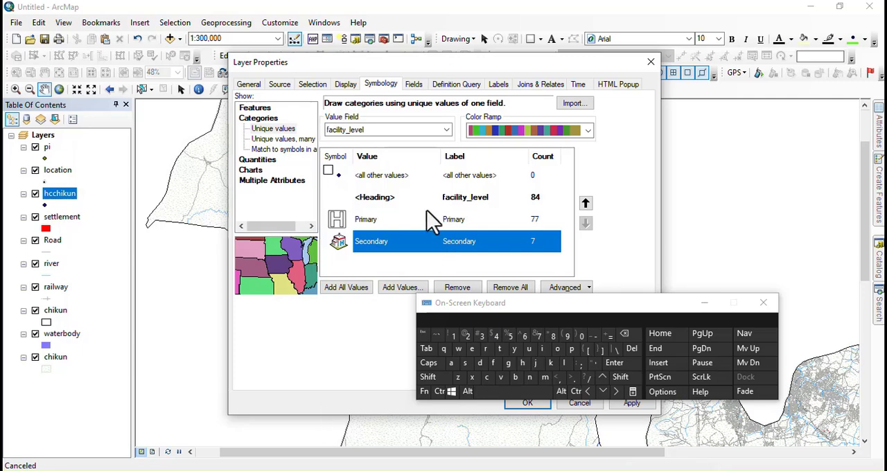
Step: Set the Secondary hospital symbol's size to 12 and apply the facility_level symbology to the hcchikun layer
{"action": "double_click", "coordinate": [337, 244]}
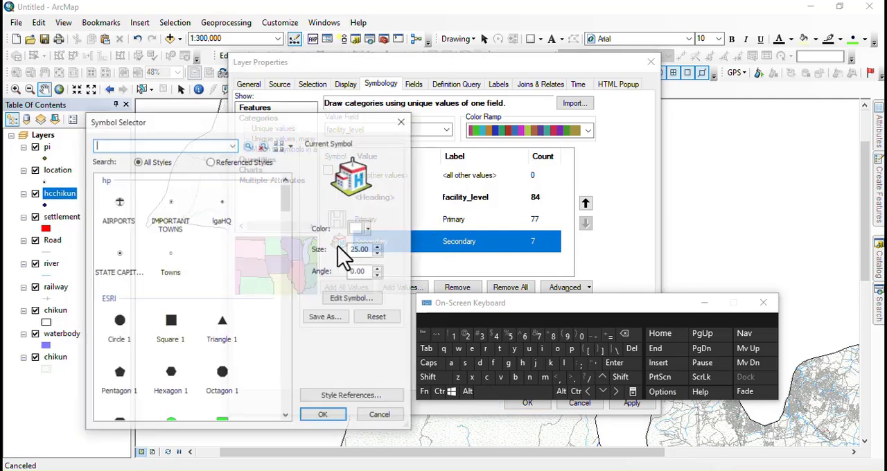
{"action": "left_click", "coordinate": [378, 255]}
{"action": "left_click", "coordinate": [377, 255]}
{"action": "left_click", "coordinate": [377, 255]}
{"action": "left_click", "coordinate": [378, 255]}
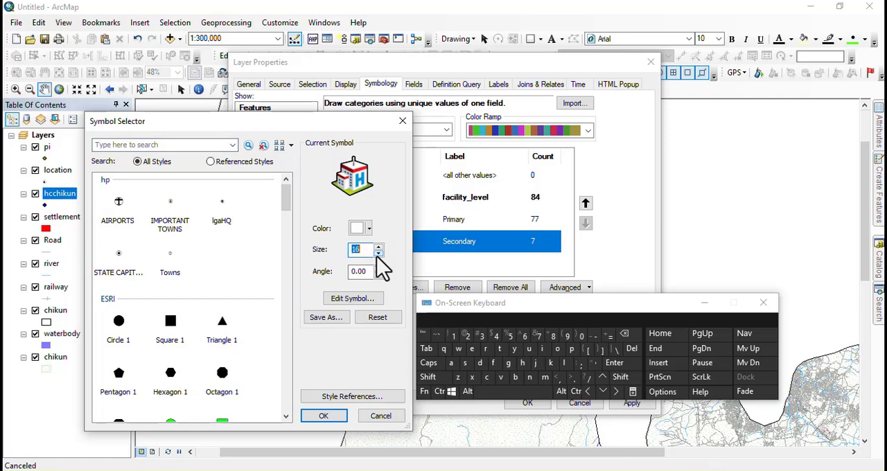
{"action": "left_click", "coordinate": [326, 417]}
{"action": "left_click", "coordinate": [704, 303]}
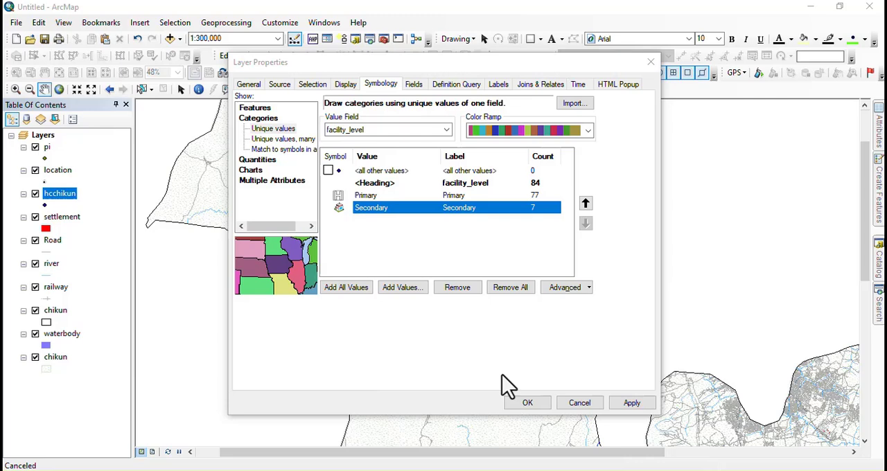
{"action": "left_click", "coordinate": [527, 404]}
Step: Examine the hospital symbols on the map and review the fclass and name records in the pi layer's attribute table
{"action": "left_click_drag", "start_coordinate": [459, 274], "coordinate": [374, 120]}
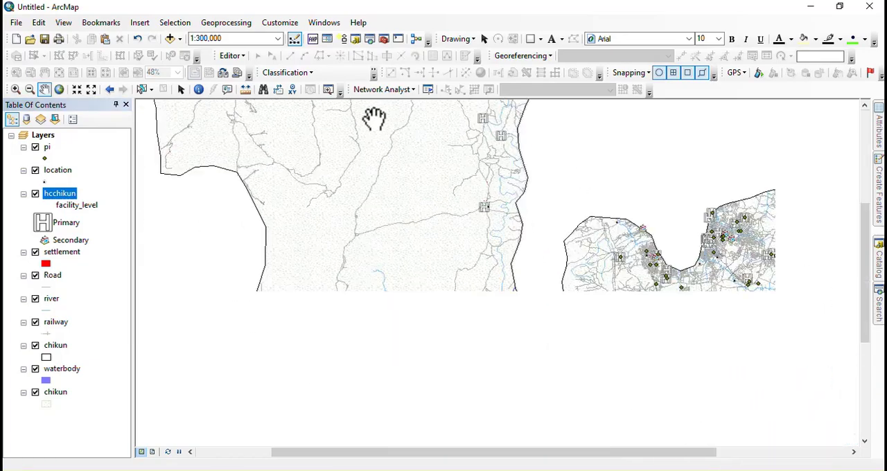
{"action": "left_click_drag", "start_coordinate": [529, 318], "coordinate": [309, 245]}
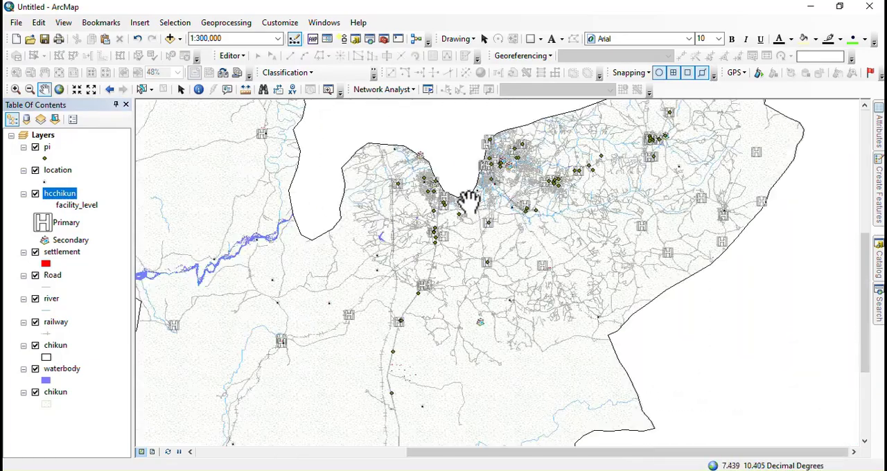
{"action": "scroll", "coordinate": [492, 159], "scroll_direction": "down", "scroll_amount": 4}
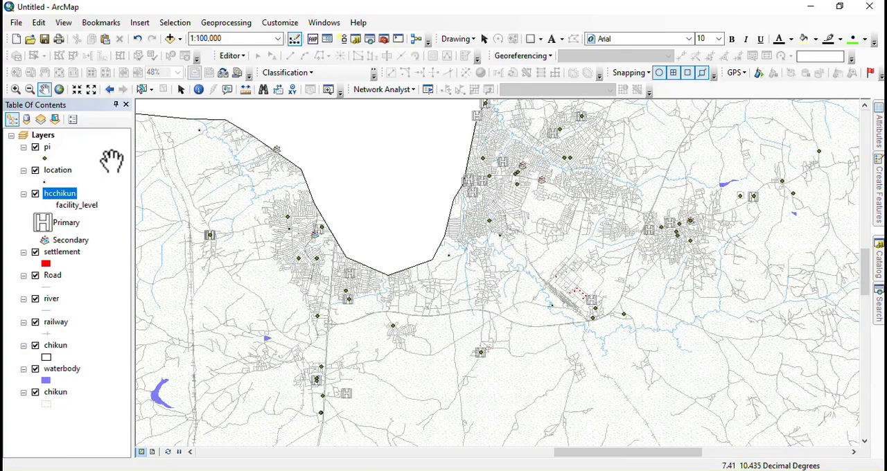
{"action": "right_click", "coordinate": [50, 148]}
{"action": "left_click", "coordinate": [109, 182]}
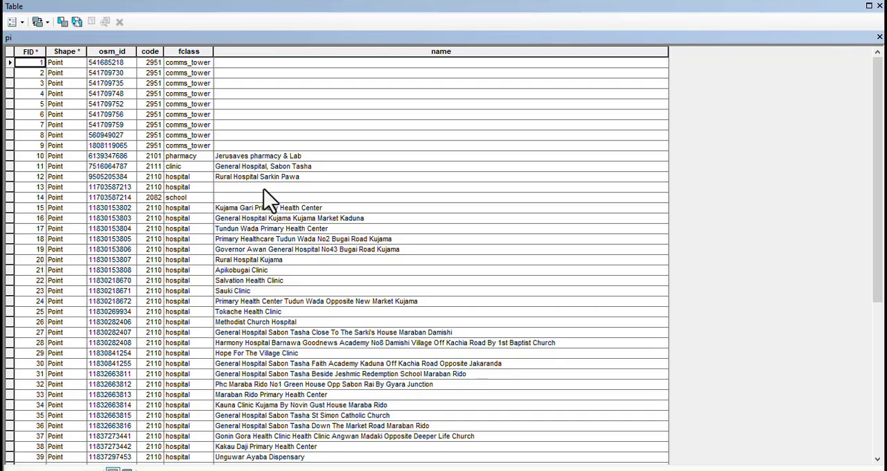
{"action": "scroll", "coordinate": [285, 307], "scroll_direction": "down", "scroll_amount": 8}
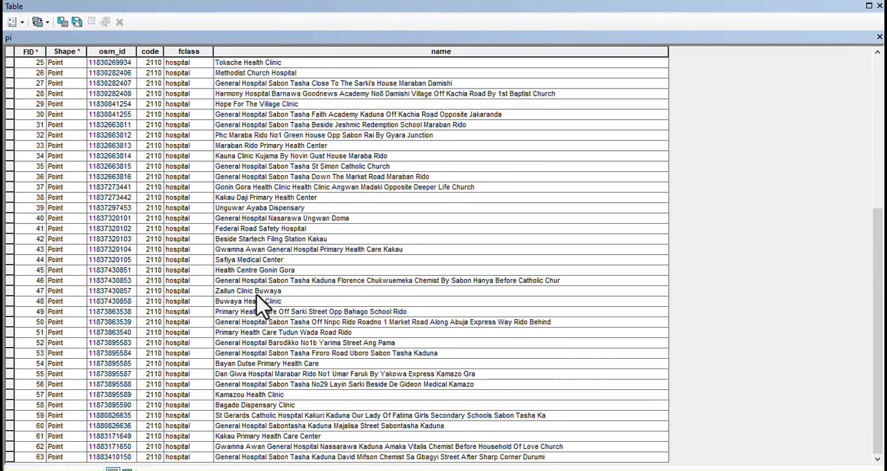
{"action": "scroll", "coordinate": [264, 304], "scroll_direction": "up", "scroll_amount": 8}
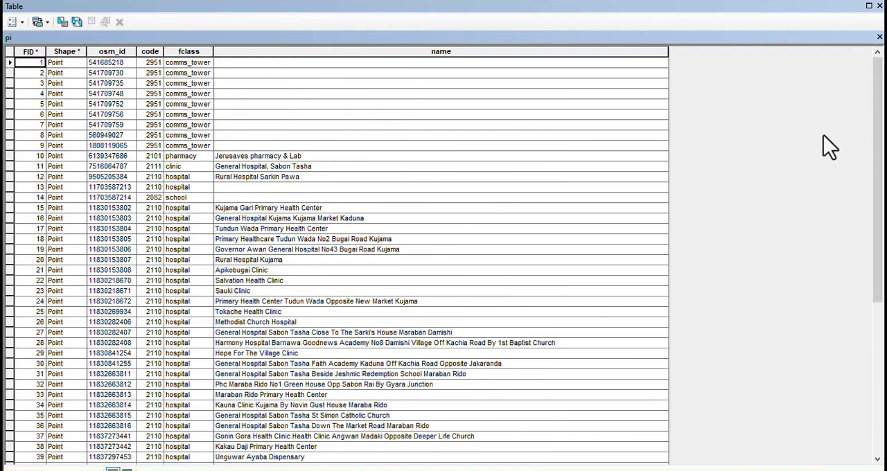
{"action": "left_click", "coordinate": [878, 38]}
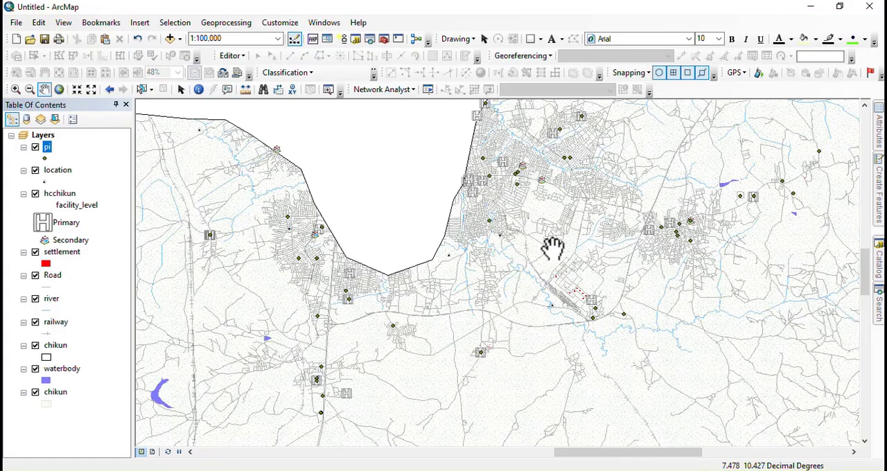
Step: Hide the pi layer and show the whole Chikun map at 1:800,000
{"action": "left_click", "coordinate": [35, 147]}
{"action": "scroll", "coordinate": [367, 288], "scroll_direction": "down", "scroll_amount": 5}
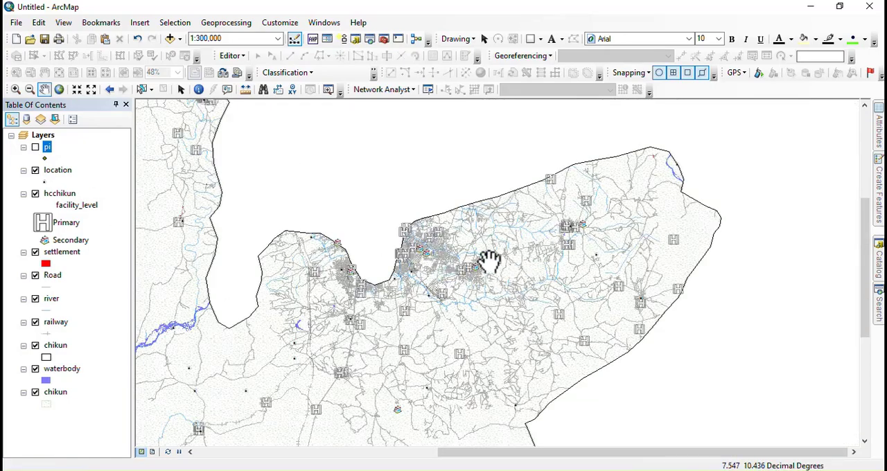
{"action": "left_click_drag", "start_coordinate": [496, 252], "coordinate": [618, 226]}
{"action": "scroll", "coordinate": [506, 359], "scroll_direction": "down", "scroll_amount": 2}
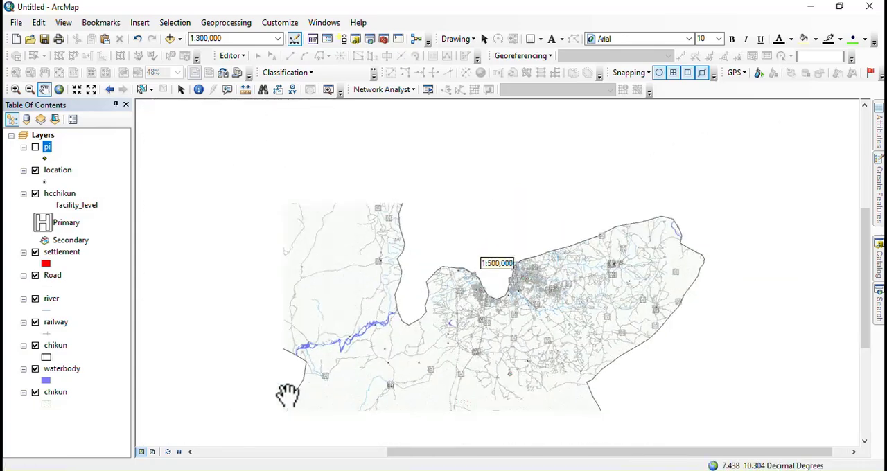
{"action": "scroll", "coordinate": [396, 225], "scroll_direction": "down", "scroll_amount": 2}
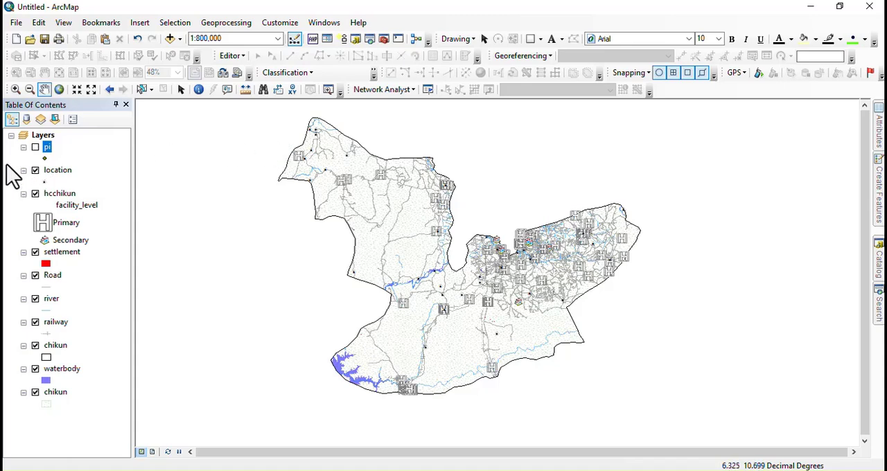
Step: Turn on labels for the location layer using the name field, with the Country 3 text symbol in bold
{"action": "right_click", "coordinate": [55, 171]}
{"action": "left_click", "coordinate": [82, 440]}
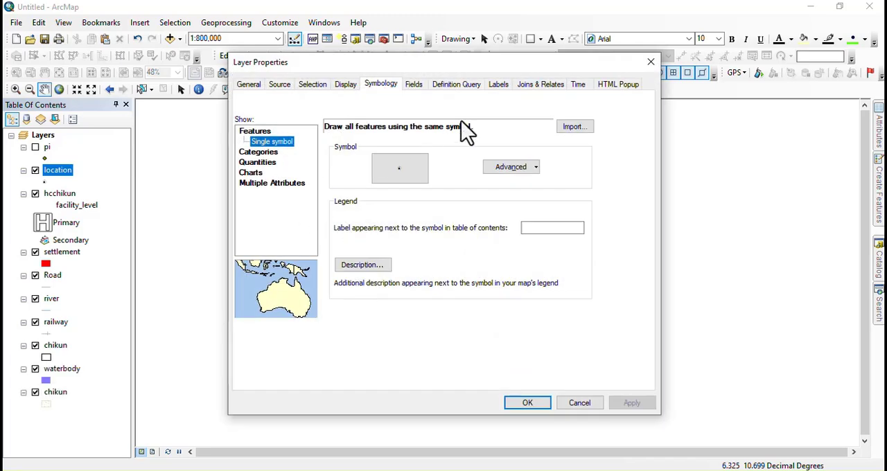
{"action": "left_click", "coordinate": [499, 85]}
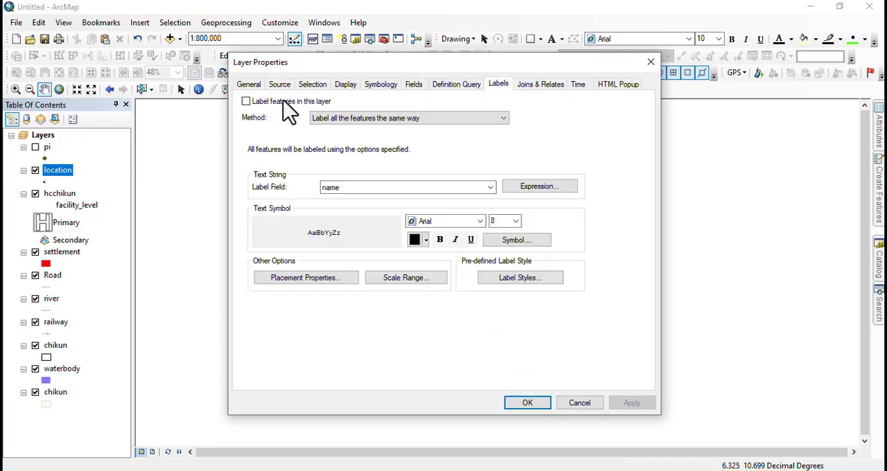
{"action": "left_click", "coordinate": [277, 104]}
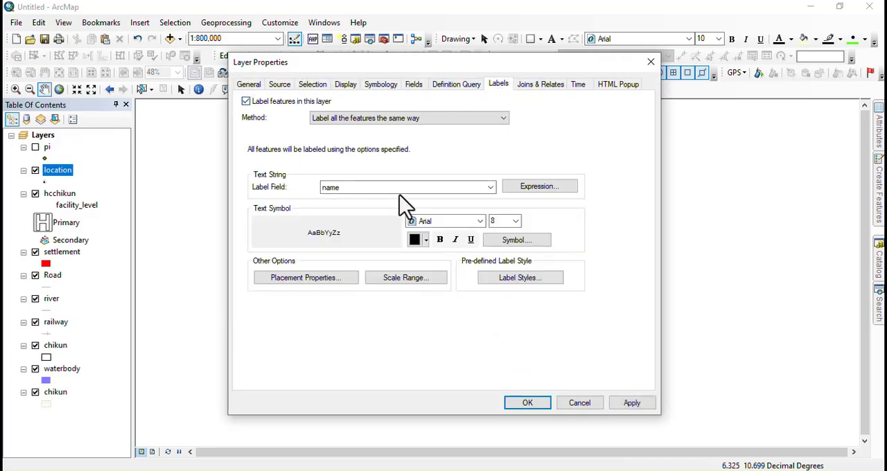
{"action": "left_click", "coordinate": [512, 242]}
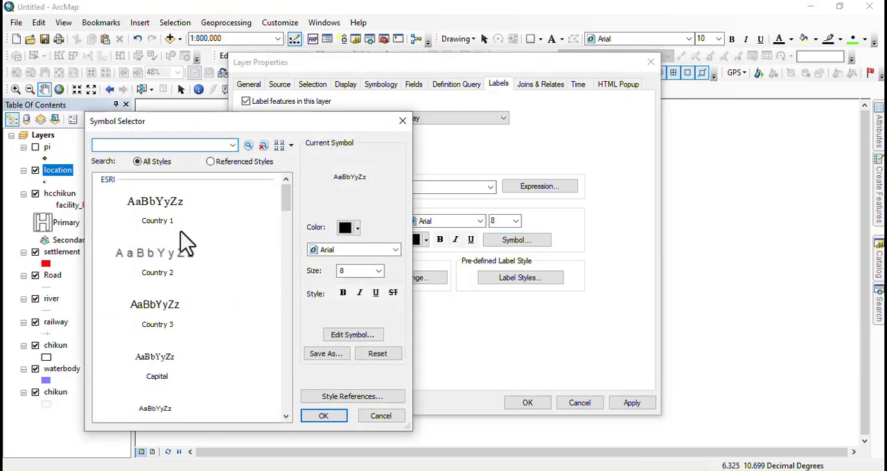
{"action": "left_click", "coordinate": [155, 338]}
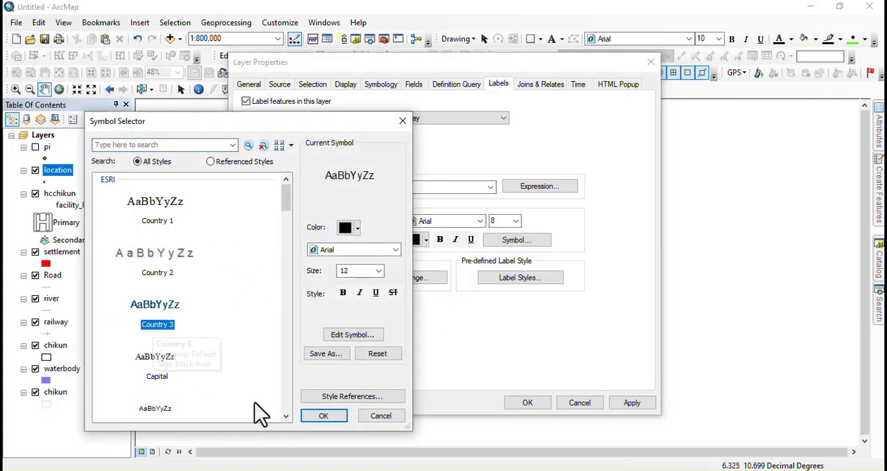
{"action": "left_click", "coordinate": [324, 419]}
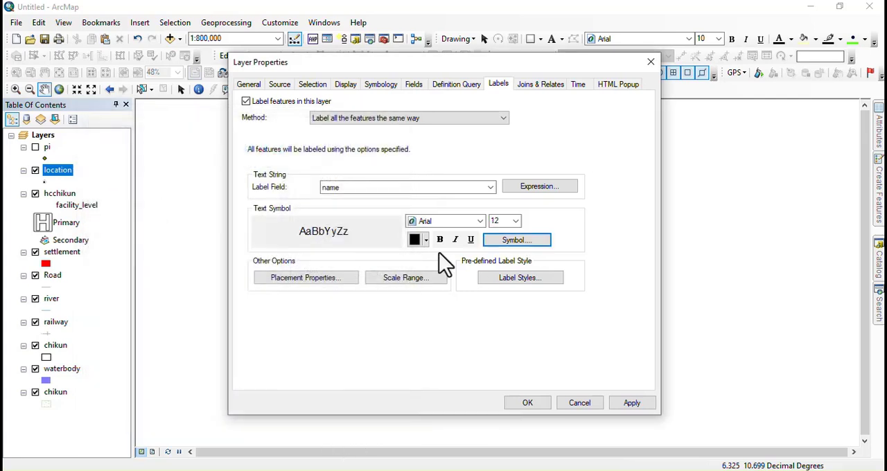
{"action": "left_click", "coordinate": [440, 239]}
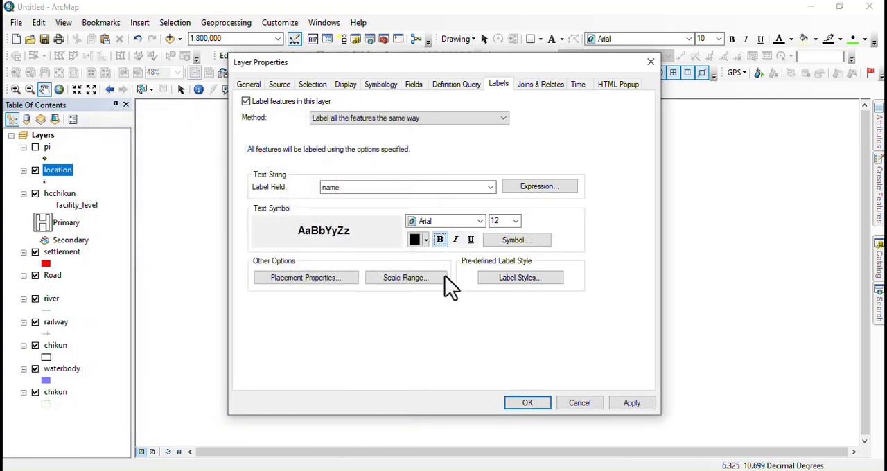
{"action": "left_click", "coordinate": [500, 278]}
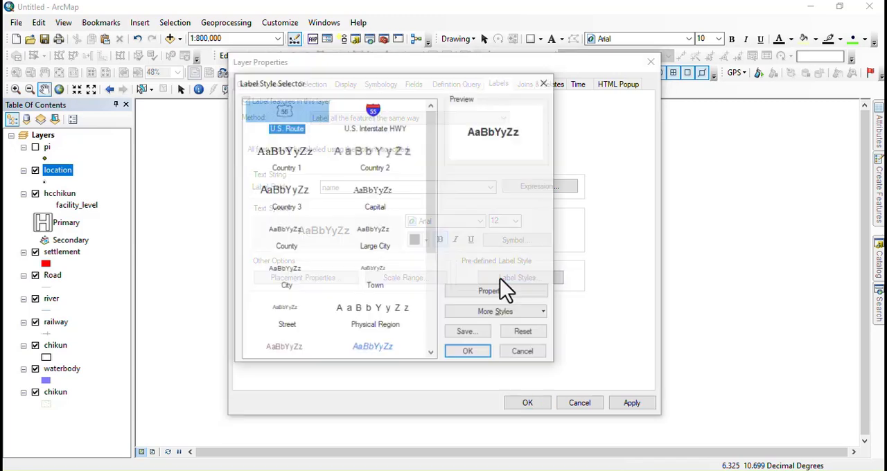
{"action": "left_click", "coordinate": [495, 293]}
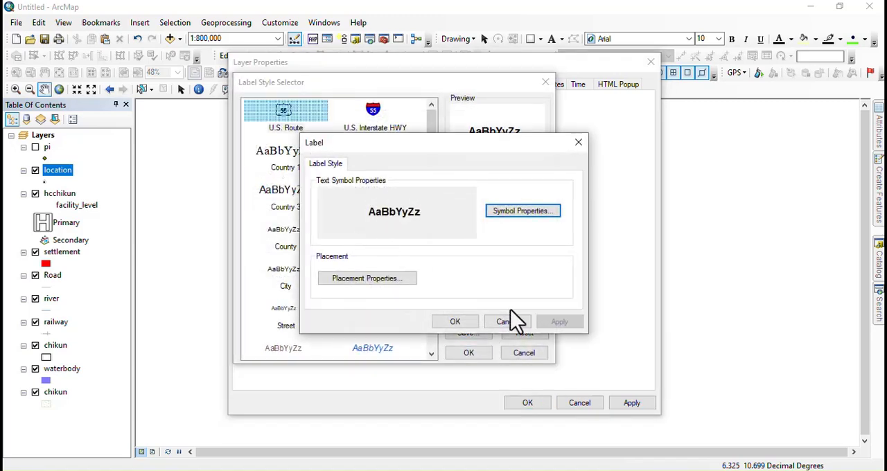
{"action": "left_click", "coordinate": [456, 322]}
{"action": "left_click", "coordinate": [515, 353]}
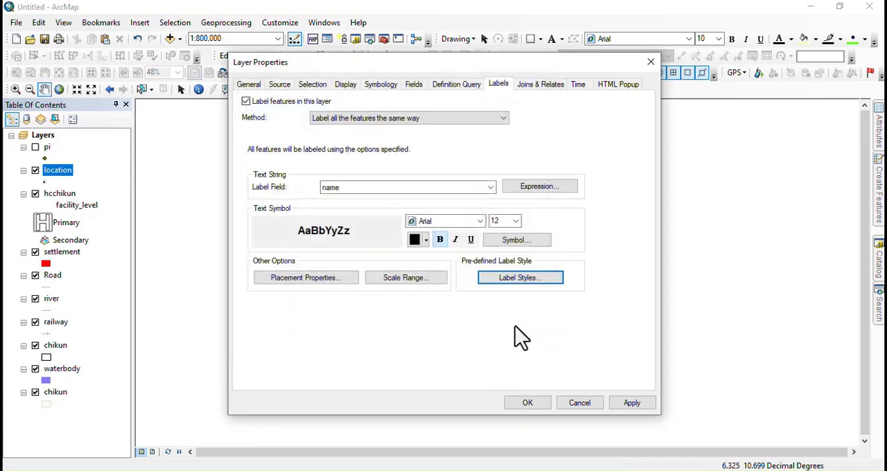
Step: Add a halo mask to the location layer's label text symbol and apply the label settings to the map
{"action": "left_click", "coordinate": [511, 246]}
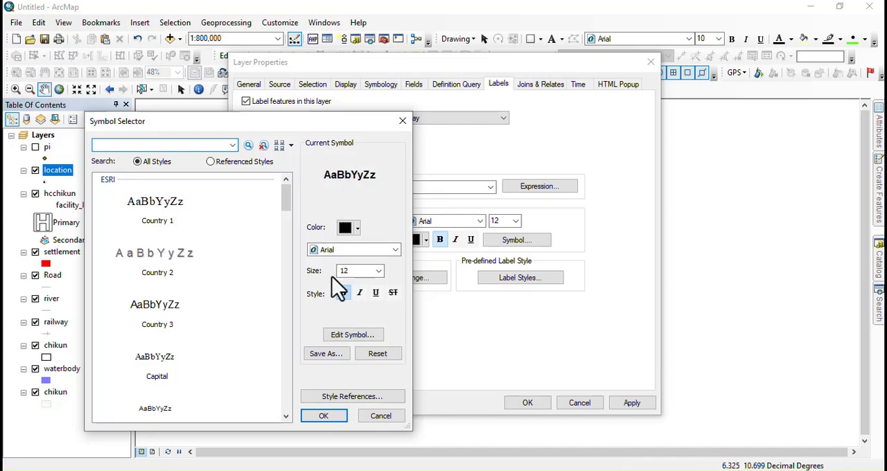
{"action": "left_click", "coordinate": [348, 336]}
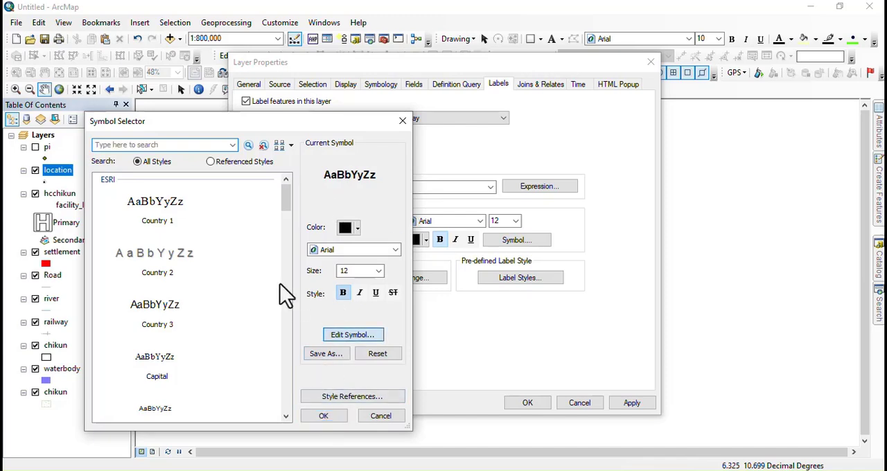
{"action": "left_click", "coordinate": [339, 336]}
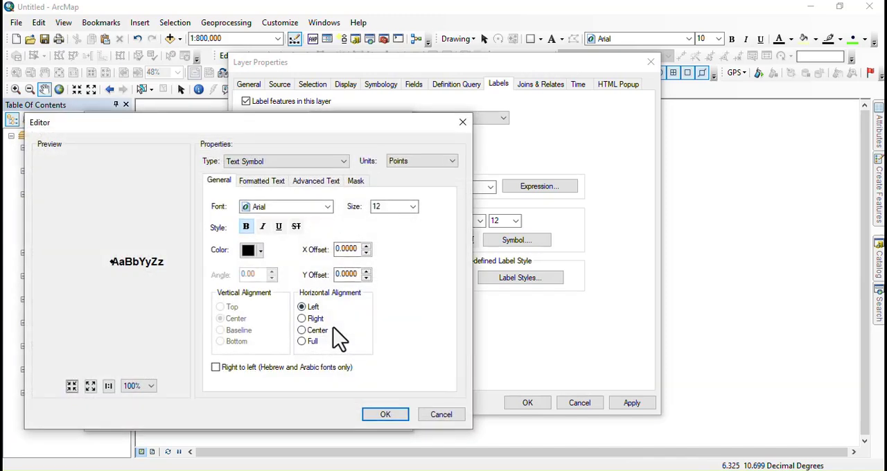
{"action": "left_click", "coordinate": [352, 180]}
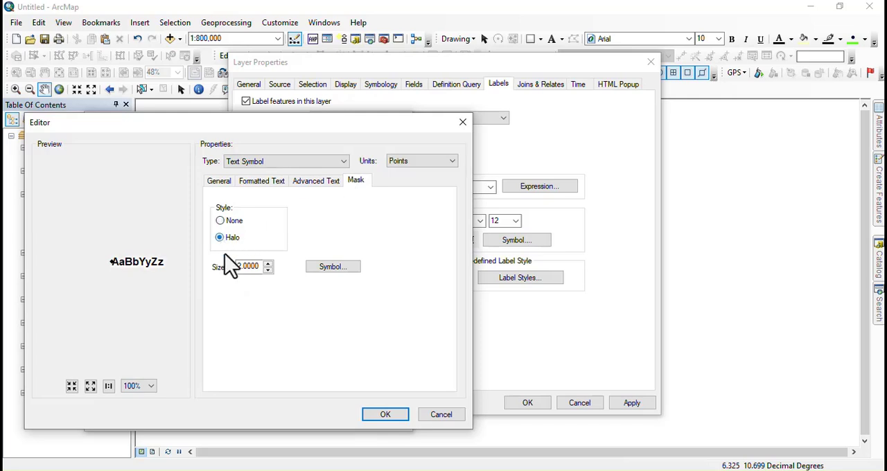
{"action": "left_click", "coordinate": [382, 415]}
{"action": "left_click", "coordinate": [323, 416]}
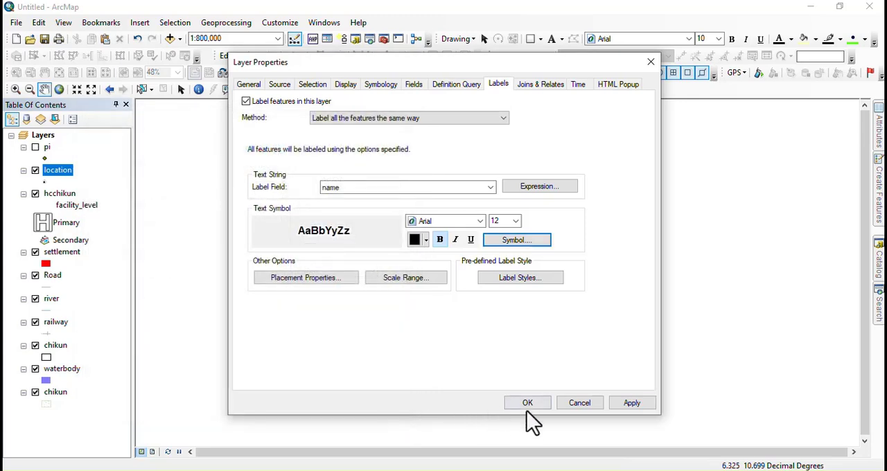
{"action": "left_click", "coordinate": [528, 402]}
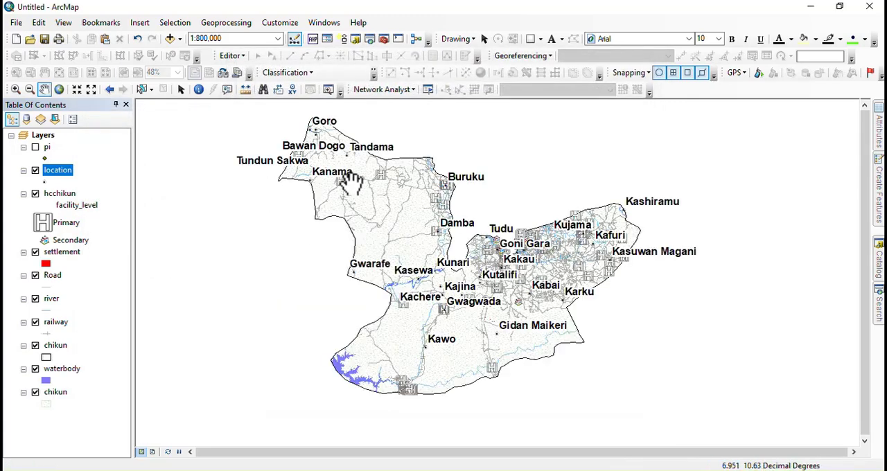
Step: Reopen the location layer's label properties and apply a label text size of 8
{"action": "right_click", "coordinate": [50, 171]}
{"action": "left_click", "coordinate": [112, 439]}
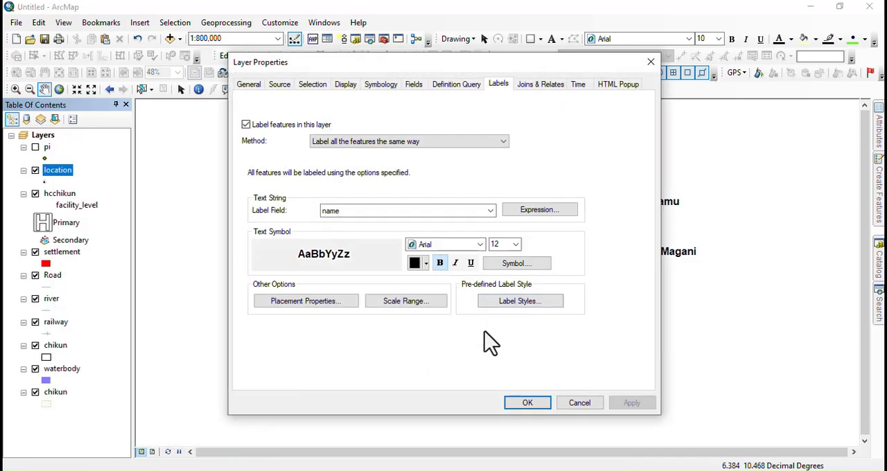
{"action": "left_click", "coordinate": [515, 247]}
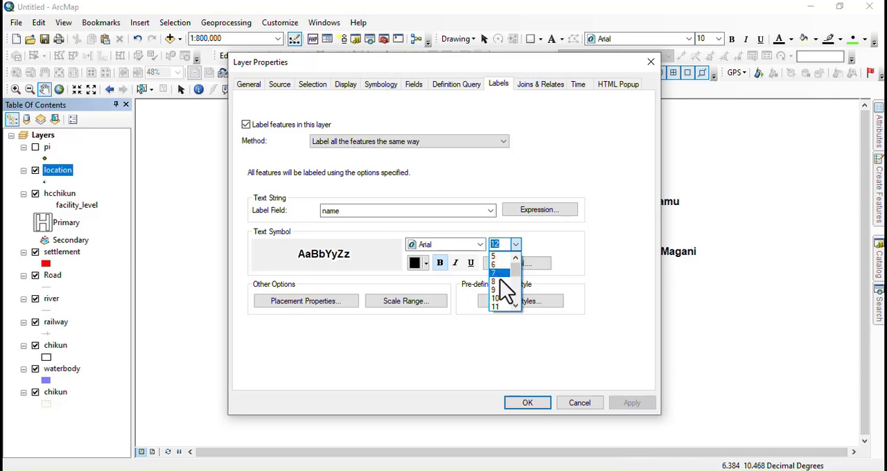
{"action": "left_click", "coordinate": [499, 280]}
{"action": "left_click", "coordinate": [627, 403]}
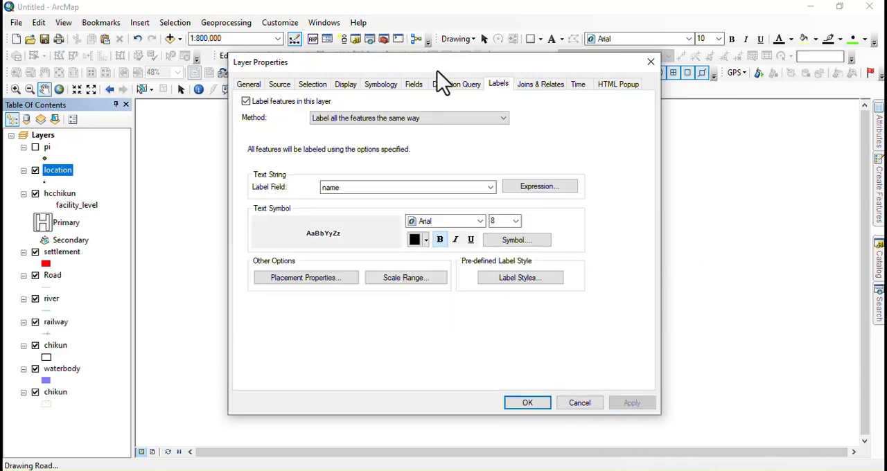
Step: Reduce the location layer's label text size to 7 and accept the layer properties
{"action": "left_click_drag", "start_coordinate": [438, 72], "coordinate": [232, 78]}
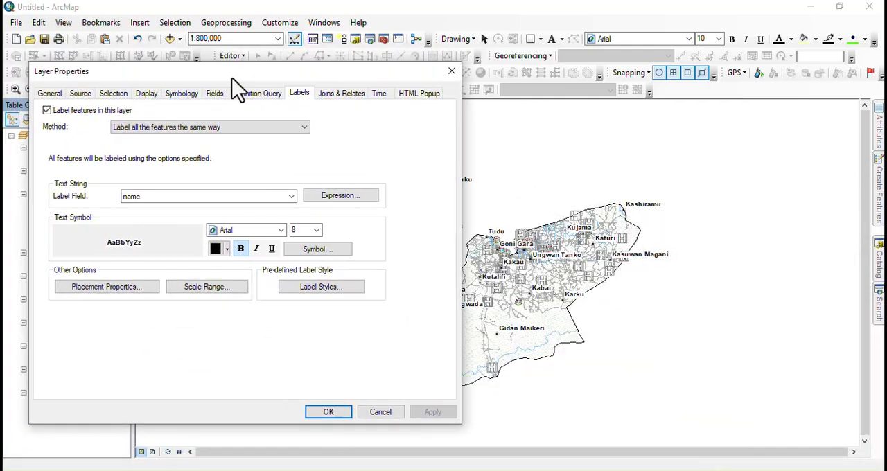
{"action": "left_click", "coordinate": [316, 230]}
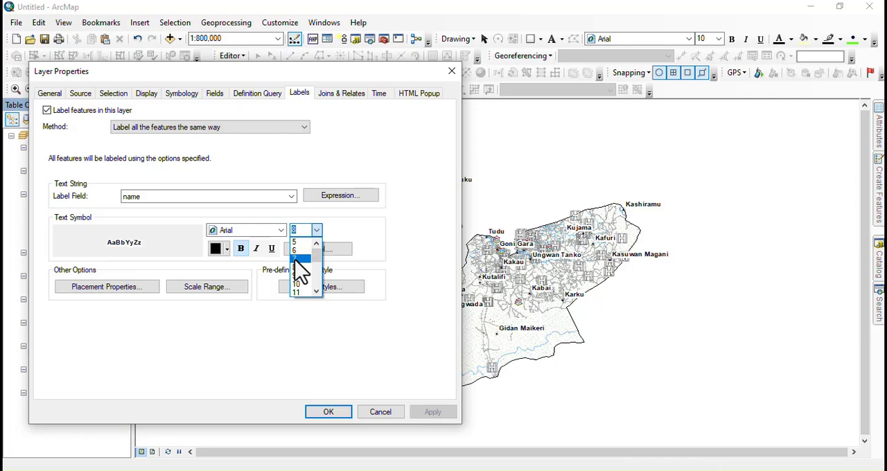
{"action": "left_click", "coordinate": [295, 258]}
{"action": "left_click", "coordinate": [425, 412]}
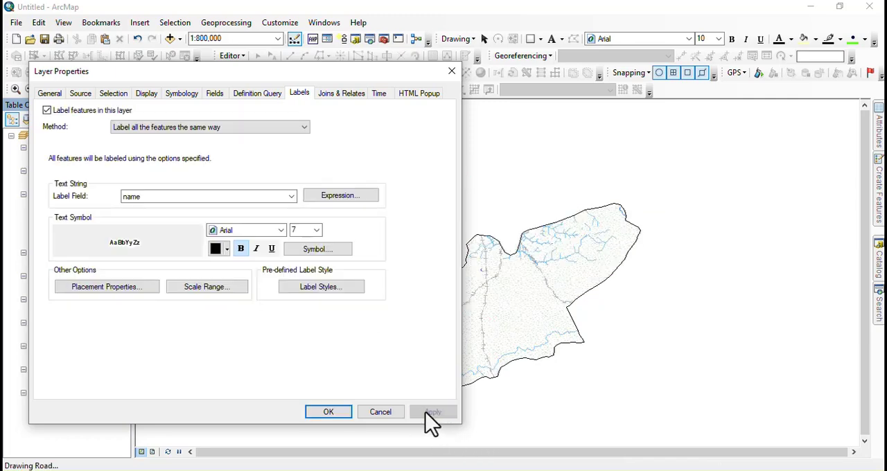
{"action": "left_click", "coordinate": [338, 416]}
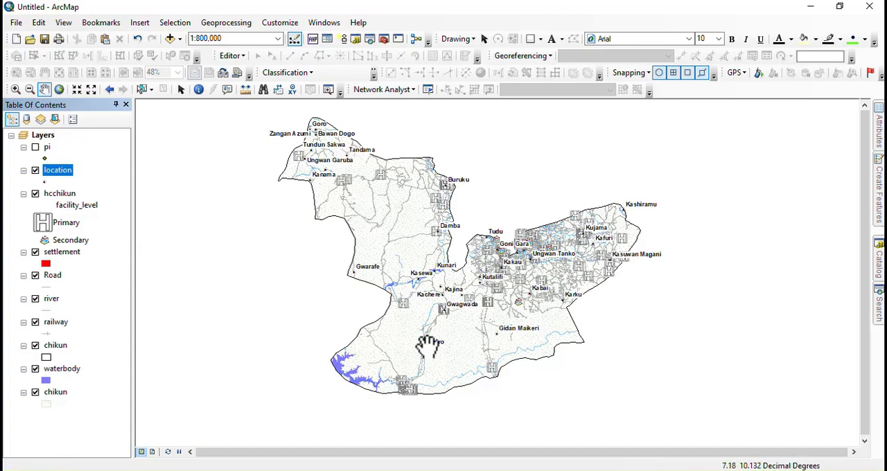
Step: Examine the place-name labels and hospital symbols across the northern and eastern parts of the Chikun map at several scales
{"action": "scroll", "coordinate": [446, 313], "scroll_direction": "up", "scroll_amount": 3}
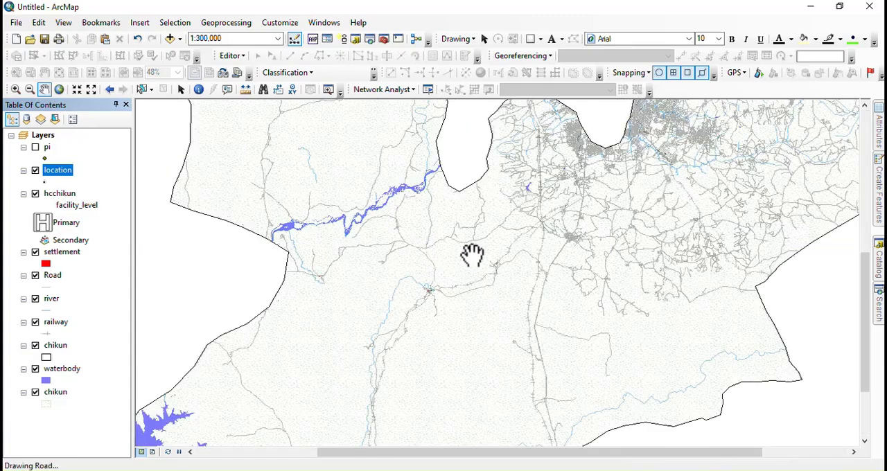
{"action": "left_click_drag", "start_coordinate": [503, 231], "coordinate": [368, 341]}
{"action": "scroll", "coordinate": [554, 284], "scroll_direction": "up", "scroll_amount": 3}
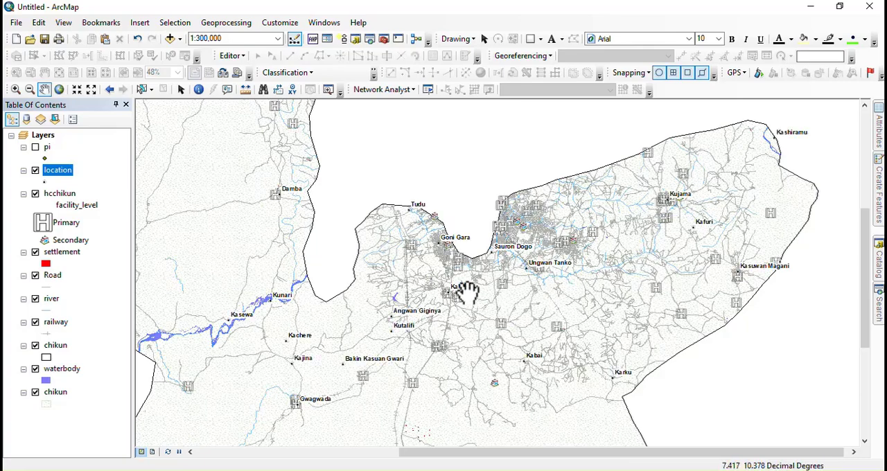
{"action": "scroll", "coordinate": [516, 267], "scroll_direction": "down", "scroll_amount": 2}
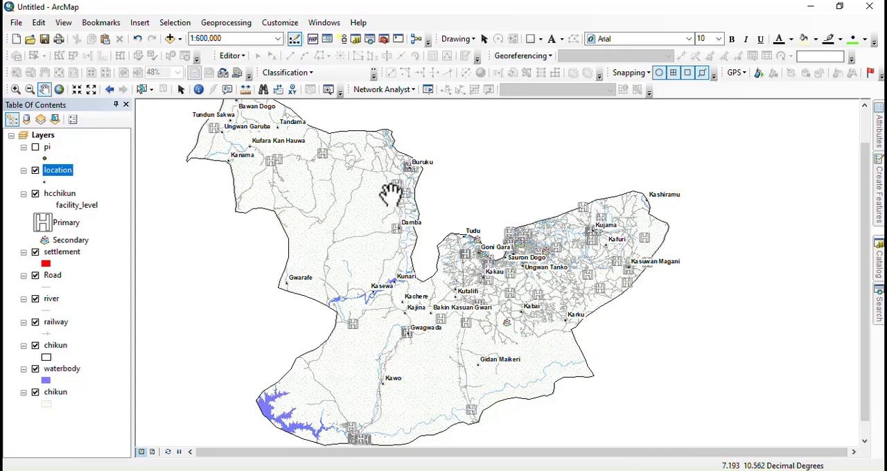
{"action": "scroll", "coordinate": [280, 156], "scroll_direction": "up", "scroll_amount": 4}
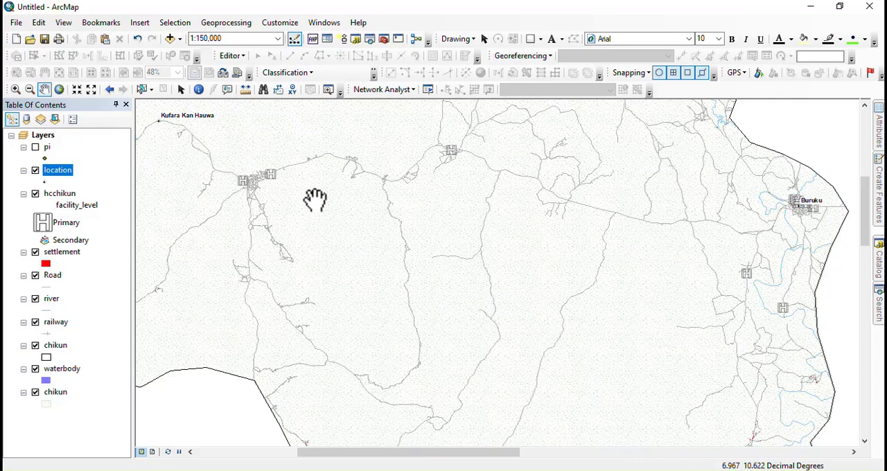
{"action": "scroll", "coordinate": [314, 194], "scroll_direction": "down", "scroll_amount": 2}
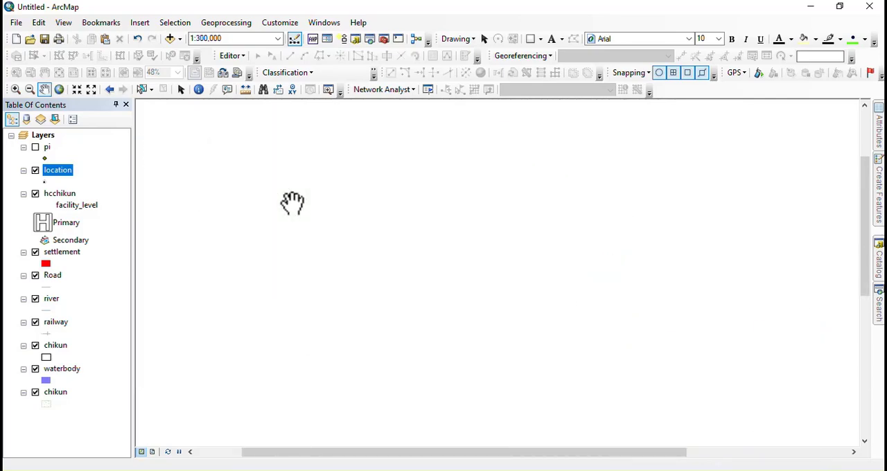
{"action": "scroll", "coordinate": [270, 167], "scroll_direction": "down", "scroll_amount": 2}
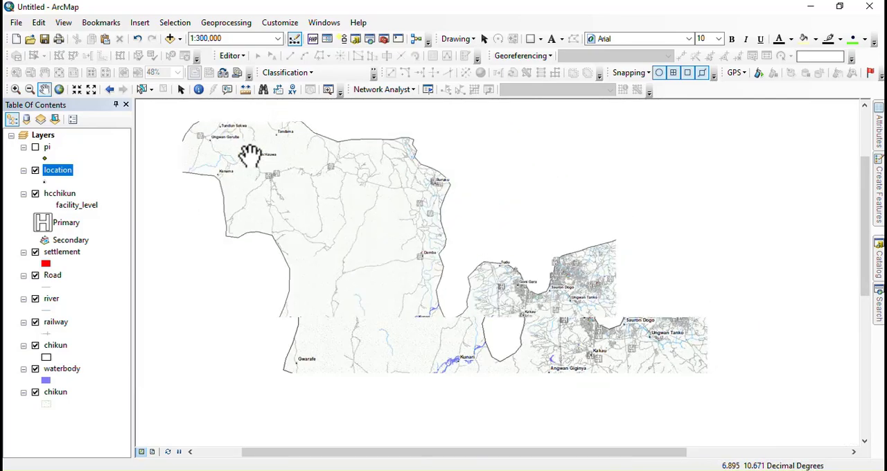
{"action": "left_click_drag", "start_coordinate": [537, 309], "coordinate": [531, 250]}
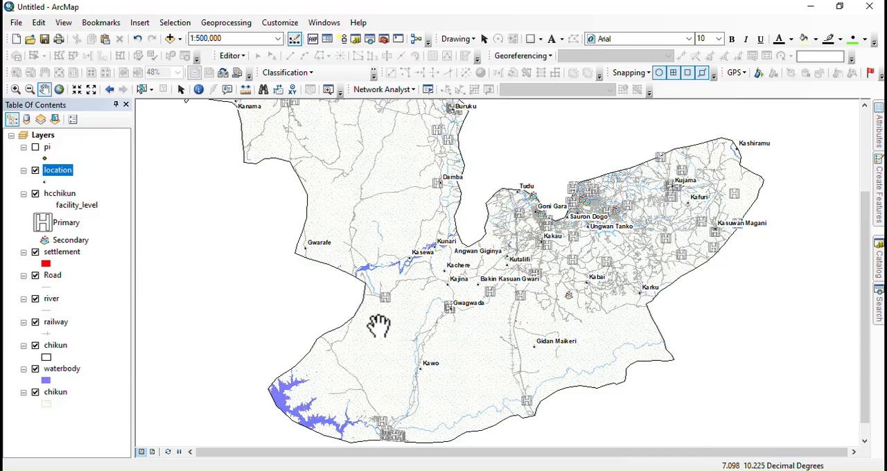
Step: Switch to the page layout and set the paper size to A4 with landscape orientation
{"action": "left_click", "coordinate": [151, 451]}
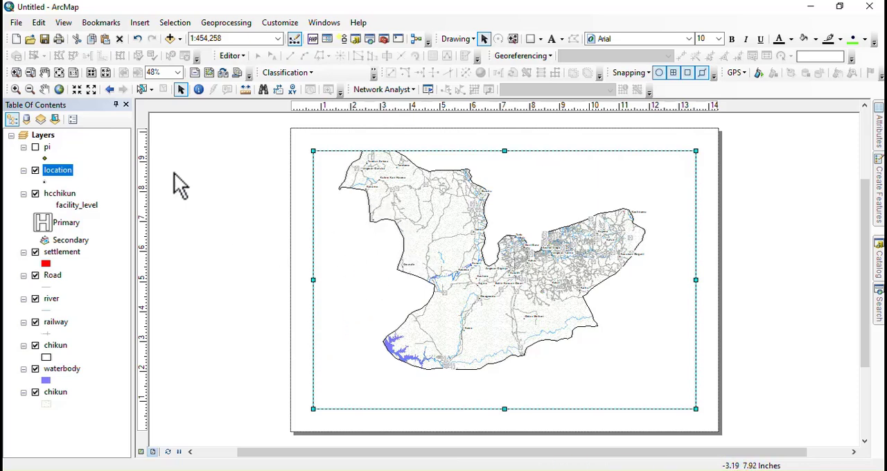
{"action": "left_click", "coordinate": [15, 23]}
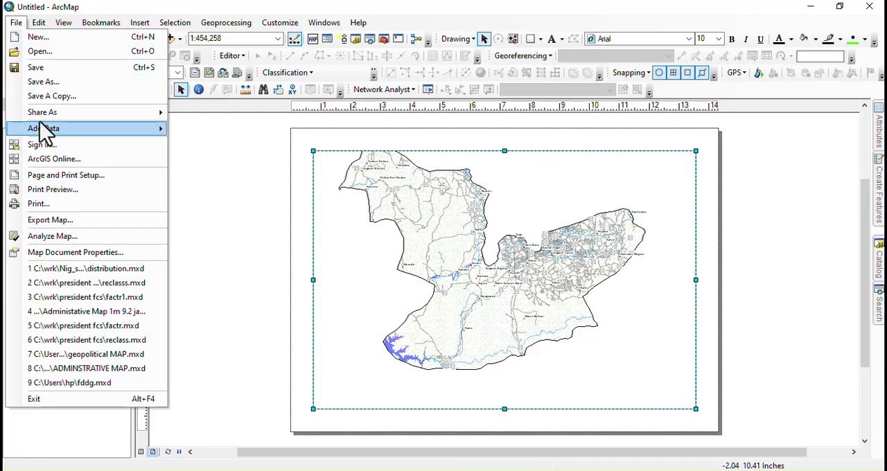
{"action": "left_click", "coordinate": [60, 177]}
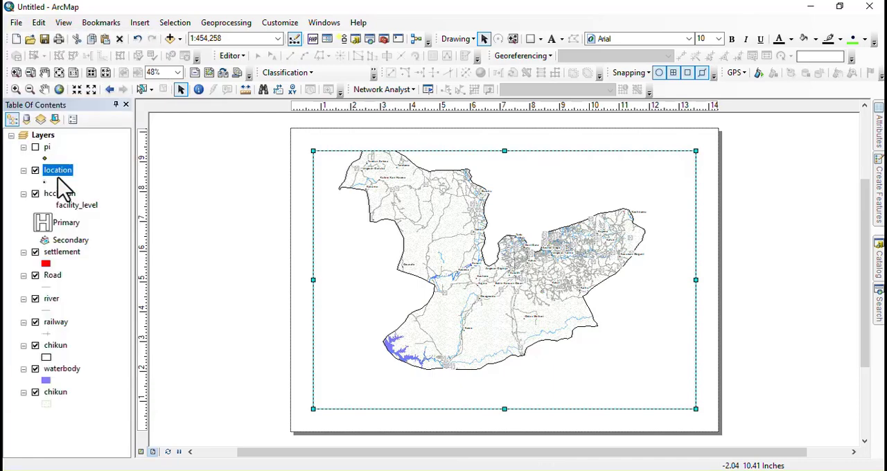
{"action": "left_click", "coordinate": [444, 185]}
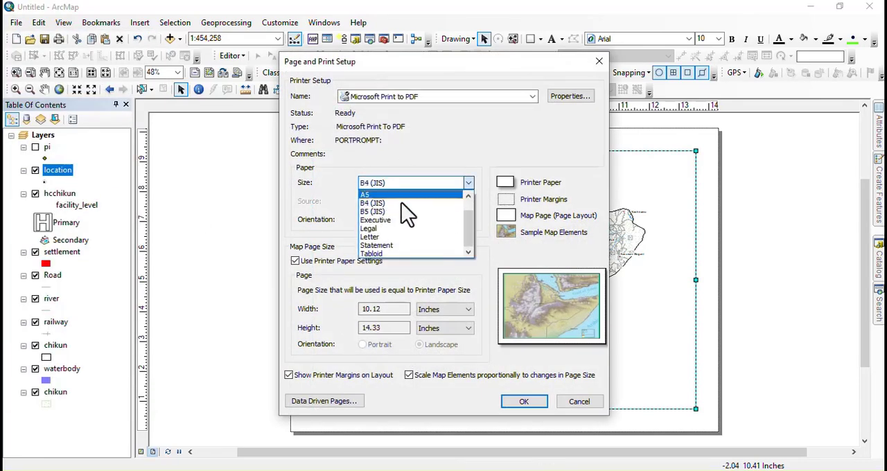
{"action": "left_click", "coordinate": [373, 204]}
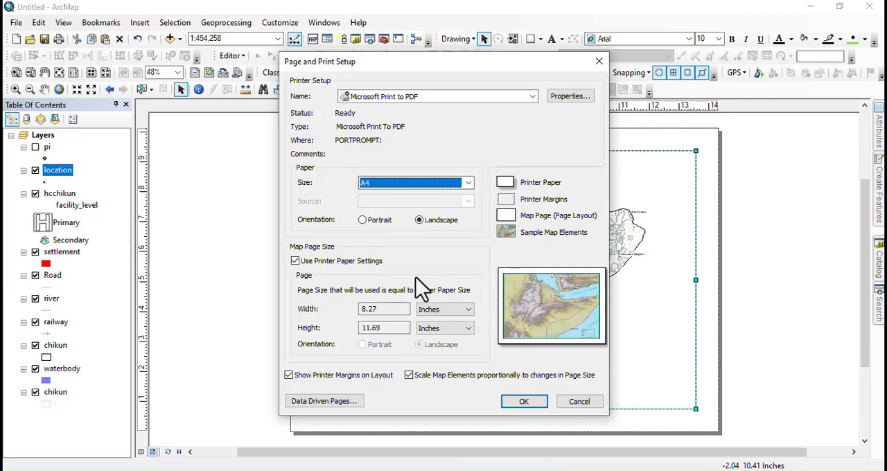
{"action": "left_click", "coordinate": [533, 400]}
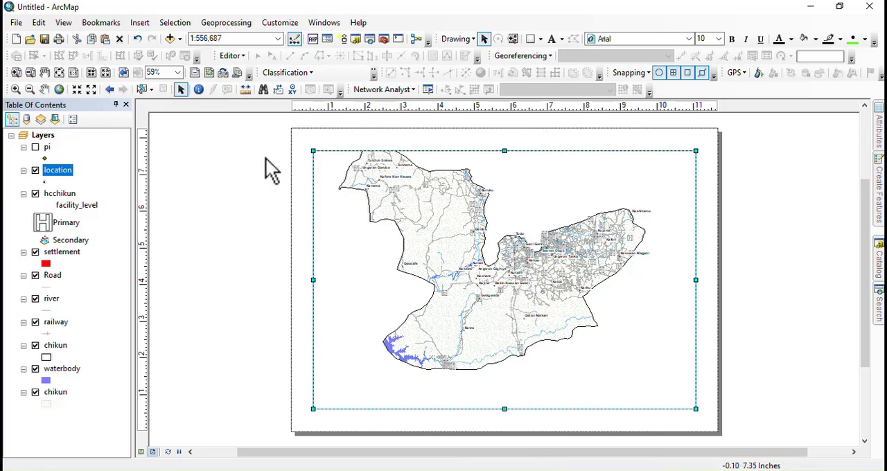
Step: Shrink the data frame in width and height, leaving free space along the page's right and bottom edges
{"action": "left_click", "coordinate": [44, 90]}
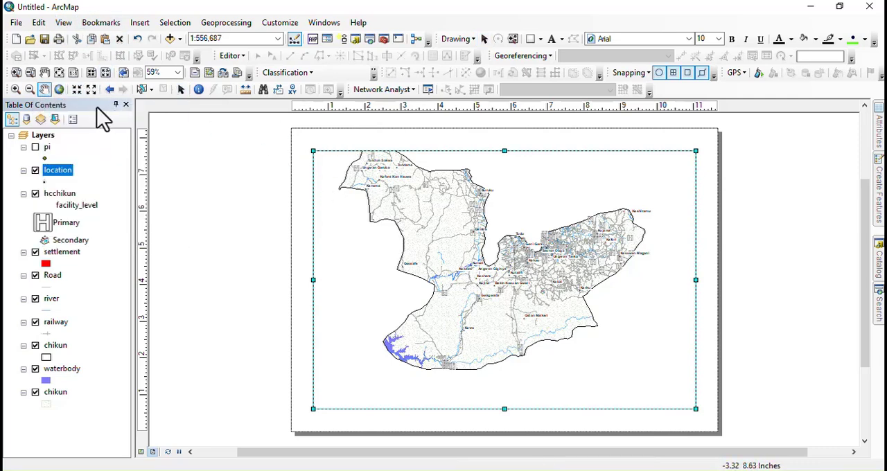
{"action": "left_click", "coordinate": [180, 90]}
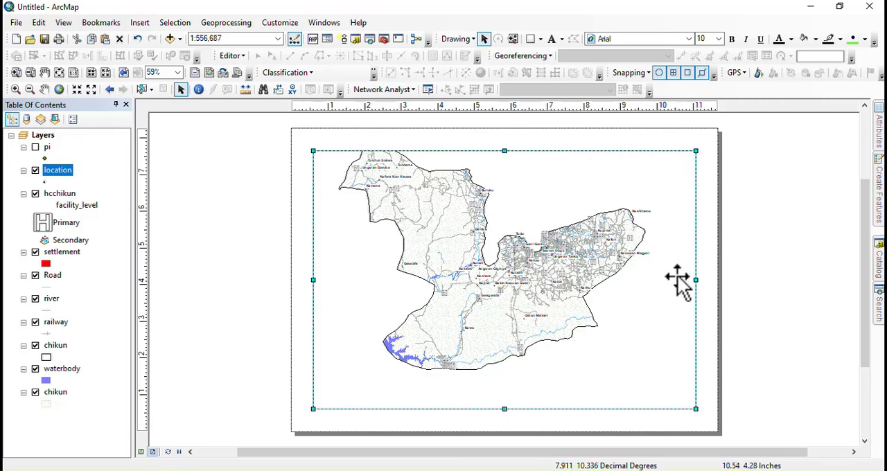
{"action": "left_click_drag", "start_coordinate": [693, 280], "coordinate": [631, 280]}
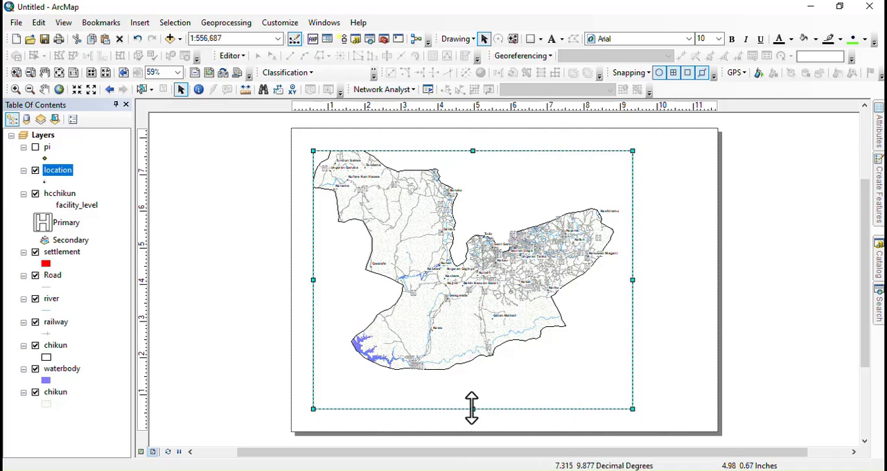
{"action": "left_click_drag", "start_coordinate": [471, 409], "coordinate": [471, 388]}
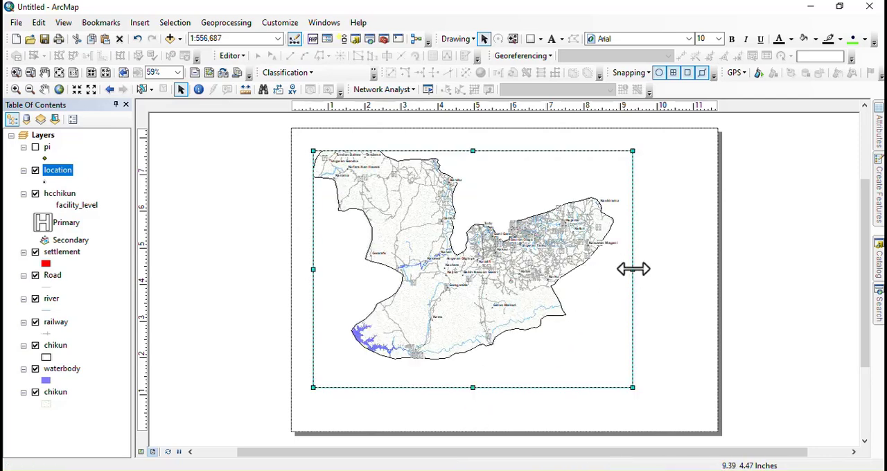
Step: Set the map scale to 1:600,000 and reposition the map so all of Chikun fits inside the data frame
{"action": "left_click", "coordinate": [91, 89]}
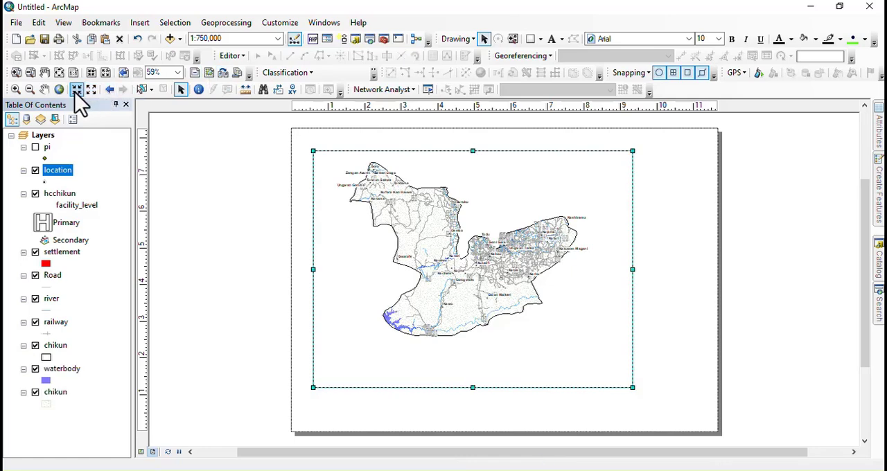
{"action": "left_click", "coordinate": [76, 90]}
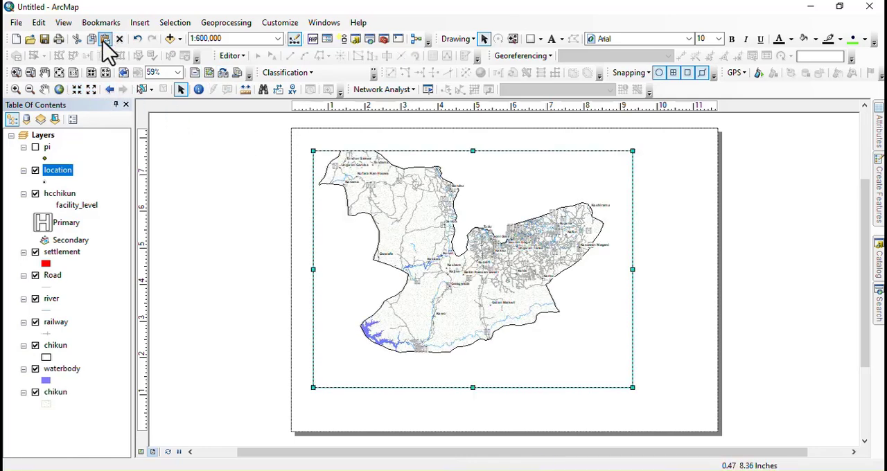
{"action": "left_click", "coordinate": [44, 90]}
{"action": "mouse_move", "coordinate": [449, 275]}
{"action": "left_mouse_down"}
{"action": "mouse_move", "coordinate": [455, 289]}
{"action": "mouse_move", "coordinate": [443, 300]}
{"action": "left_mouse_up"}
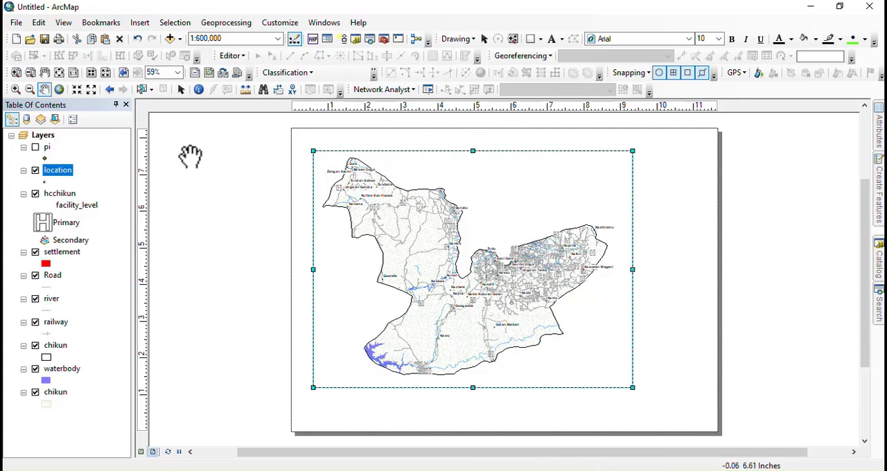
{"action": "left_click", "coordinate": [180, 90]}
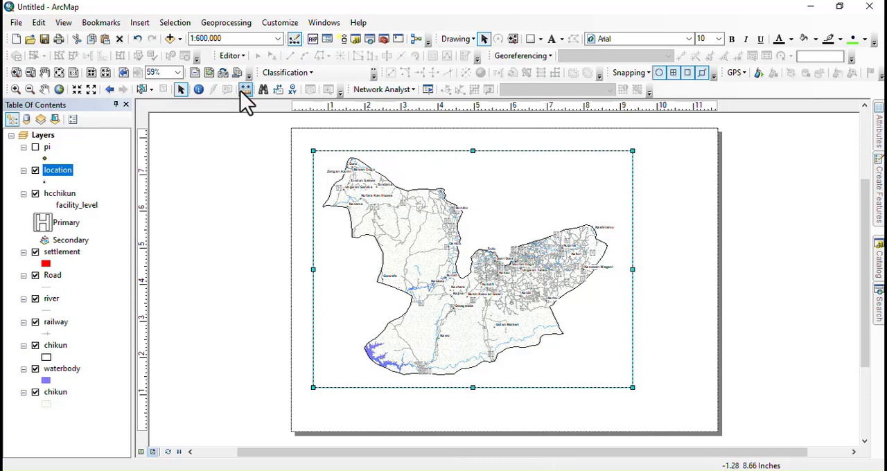
Step: Add a measured grid to the data frame with the labels-only appearance, keeping the default intervals and coordinate system
{"action": "right_click", "coordinate": [335, 204]}
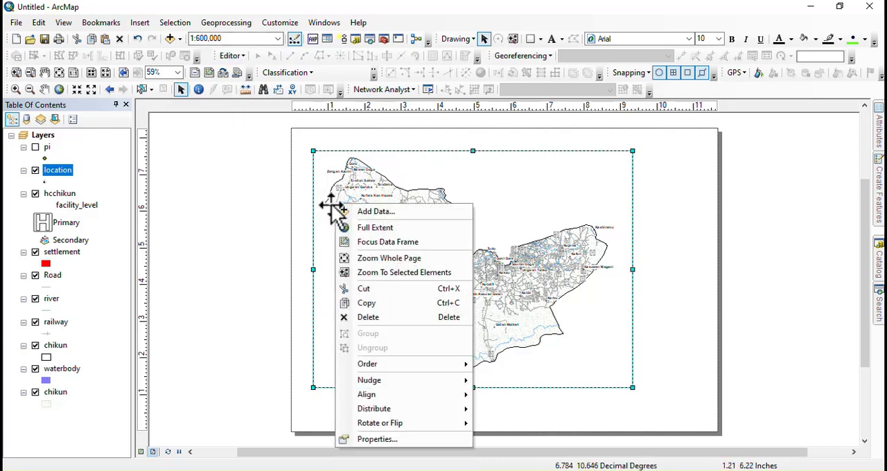
{"action": "left_click", "coordinate": [373, 440]}
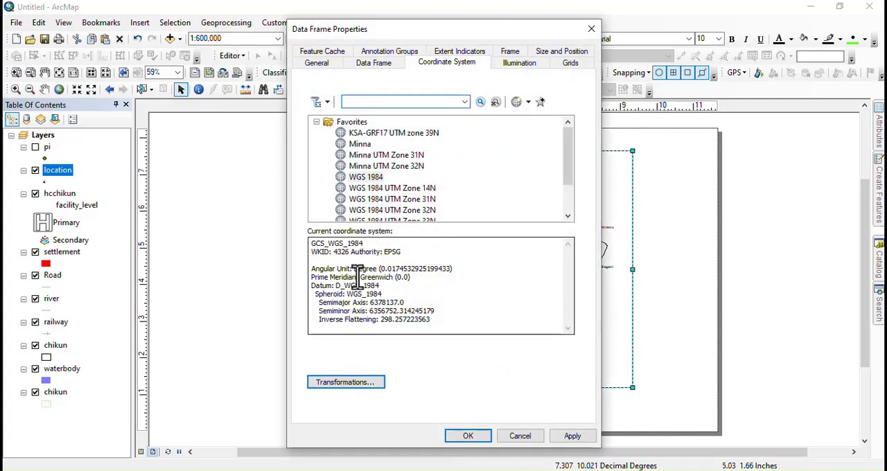
{"action": "left_click", "coordinate": [567, 64]}
{"action": "left_click", "coordinate": [540, 106]}
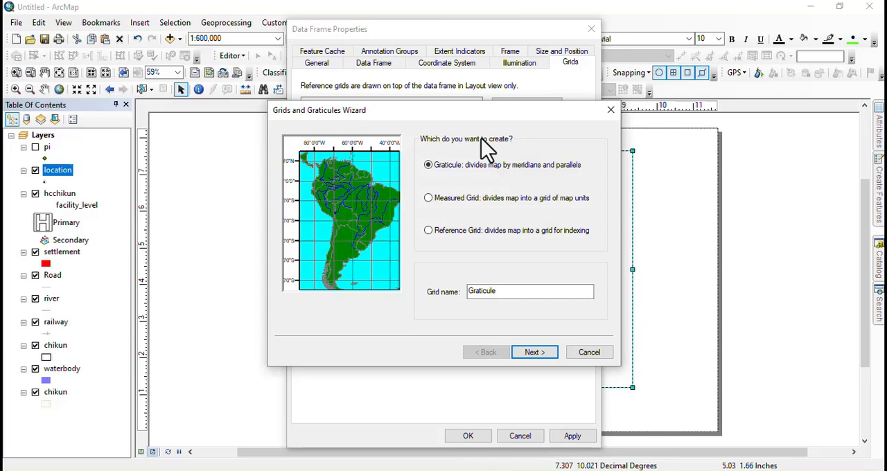
{"action": "left_click", "coordinate": [461, 200]}
{"action": "left_click", "coordinate": [541, 352]}
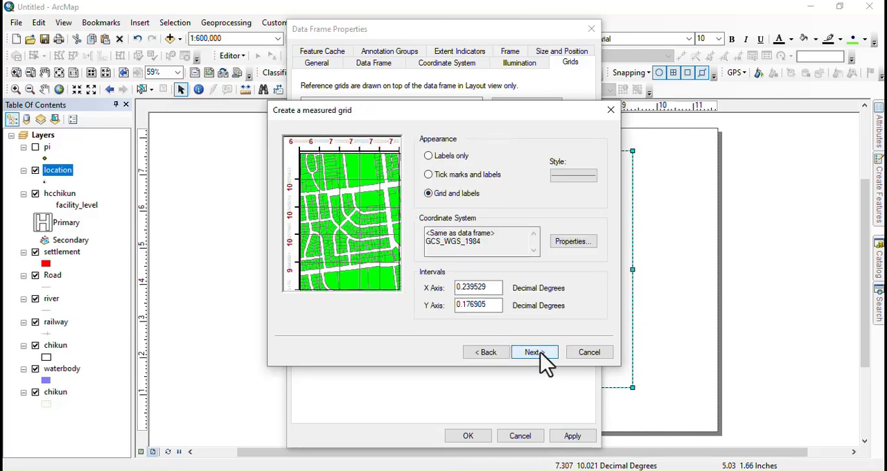
{"action": "left_click", "coordinate": [438, 159]}
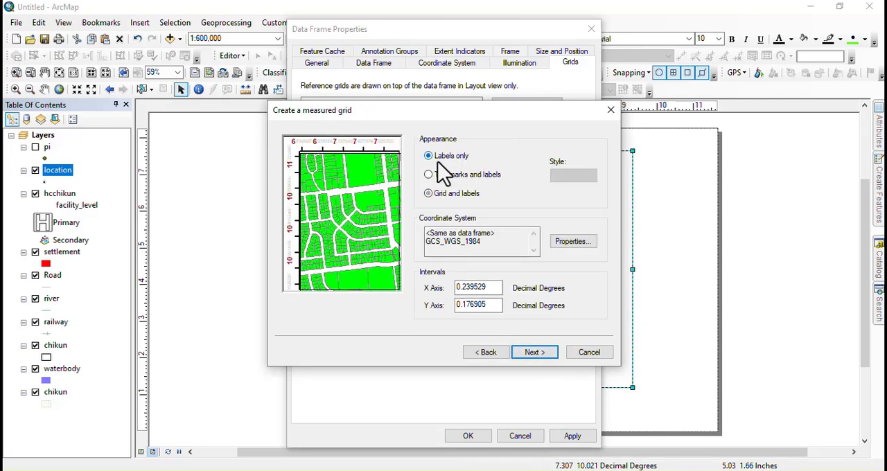
{"action": "left_click", "coordinate": [534, 353]}
{"action": "left_click", "coordinate": [547, 354]}
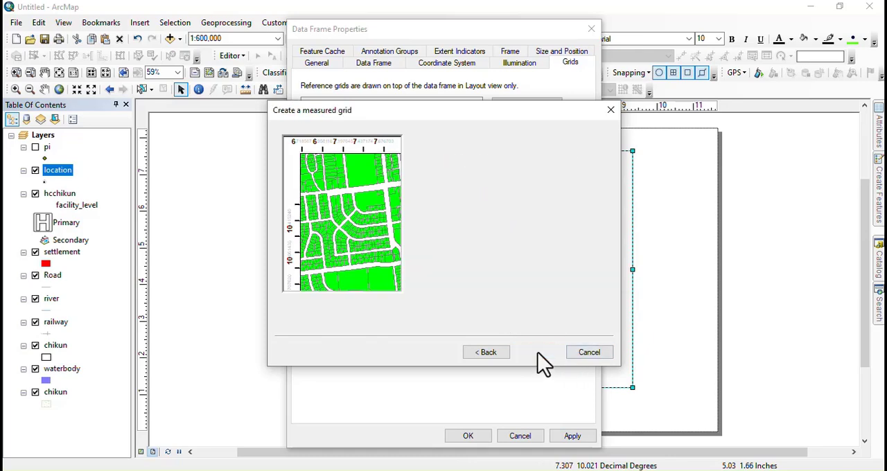
{"action": "left_click", "coordinate": [539, 355]}
Step: Set the grid labels to the Formatted style at size 10 with vertical left and right labels, and apply the grid
{"action": "left_click", "coordinate": [528, 172]}
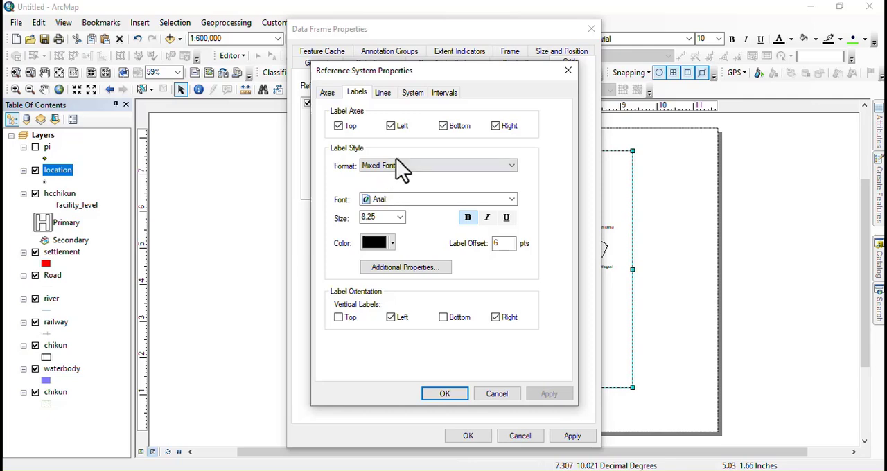
{"action": "left_click", "coordinate": [399, 170]}
{"action": "left_click", "coordinate": [388, 187]}
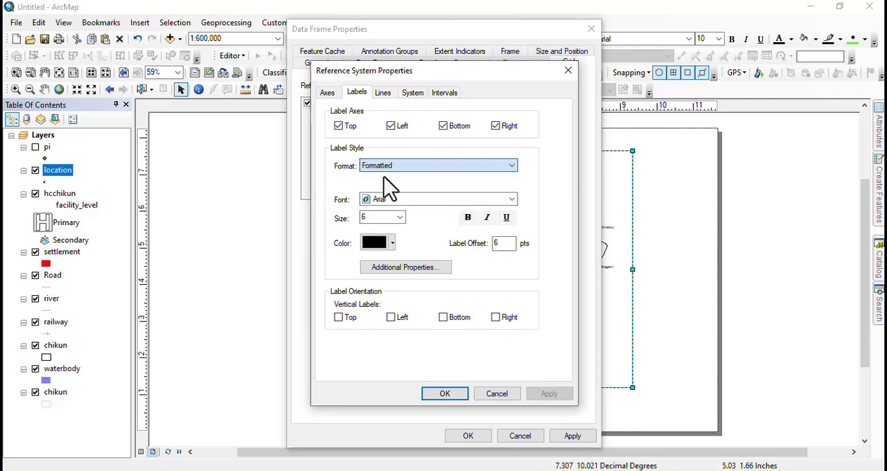
{"action": "left_click", "coordinate": [394, 219]}
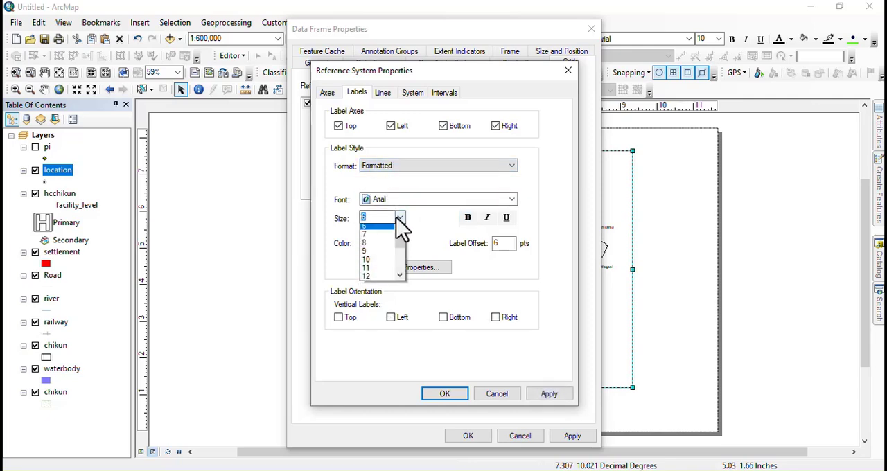
{"action": "left_click", "coordinate": [367, 262]}
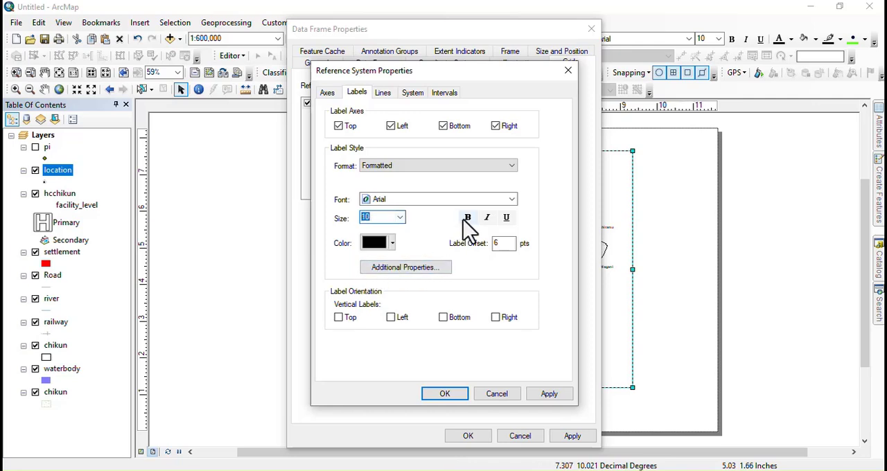
{"action": "left_click", "coordinate": [496, 317]}
{"action": "left_click", "coordinate": [443, 393]}
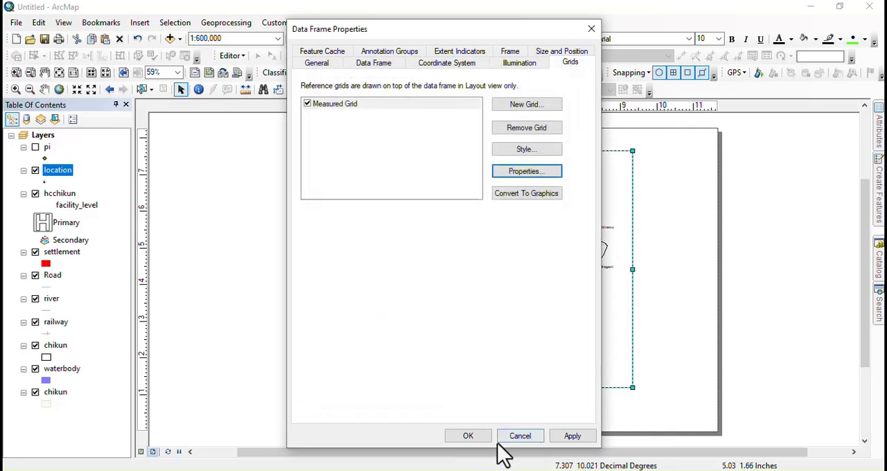
{"action": "left_click", "coordinate": [475, 438]}
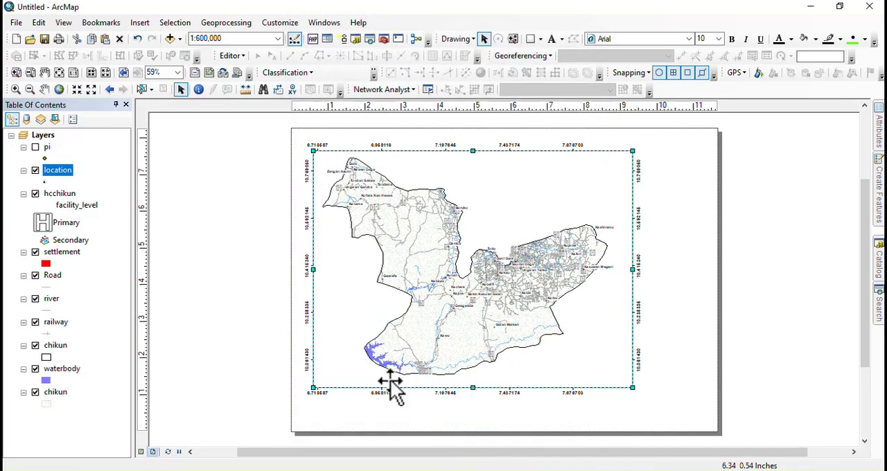
Step: Draw a border rectangle about 9.45 by 7.1 in around the map frame and grid labels, and remove its fill color
{"action": "left_click", "coordinate": [531, 43]}
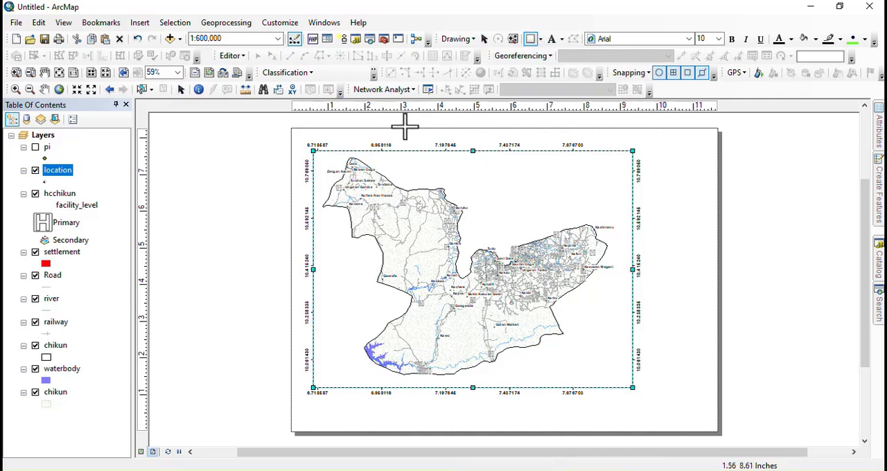
{"action": "left_click_drag", "start_coordinate": [300, 140], "coordinate": [644, 400]}
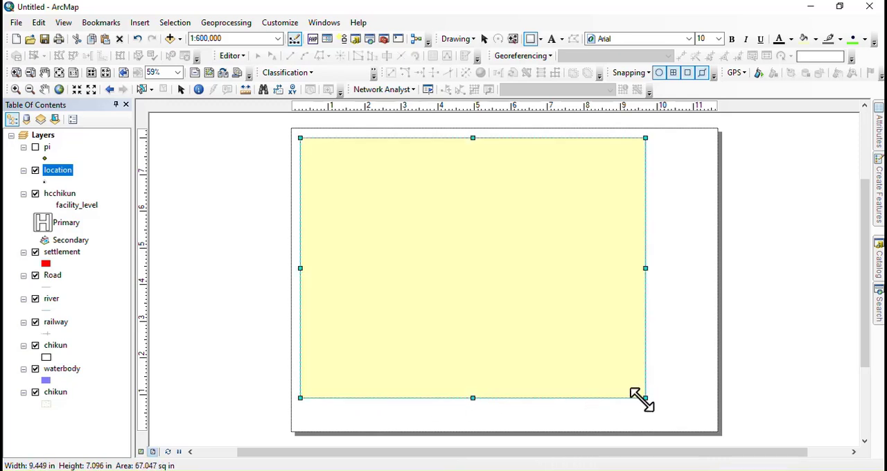
{"action": "right_click", "coordinate": [361, 228]}
{"action": "left_click", "coordinate": [402, 451]}
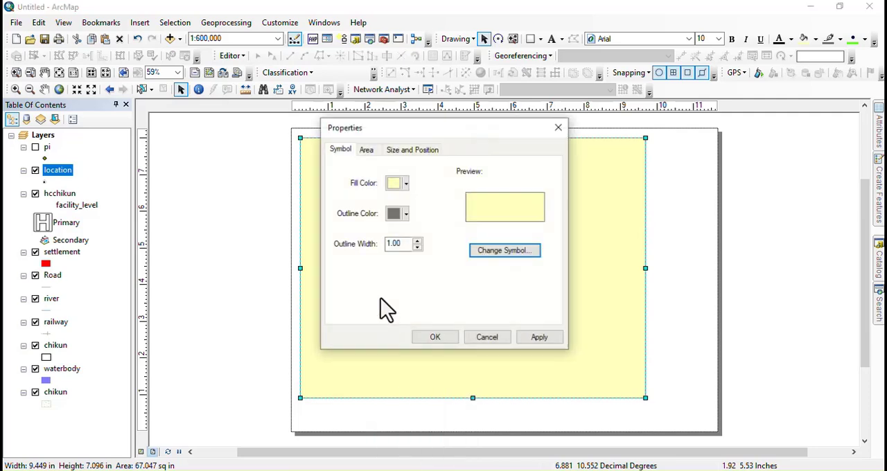
{"action": "left_click", "coordinate": [399, 183]}
{"action": "left_click", "coordinate": [400, 203]}
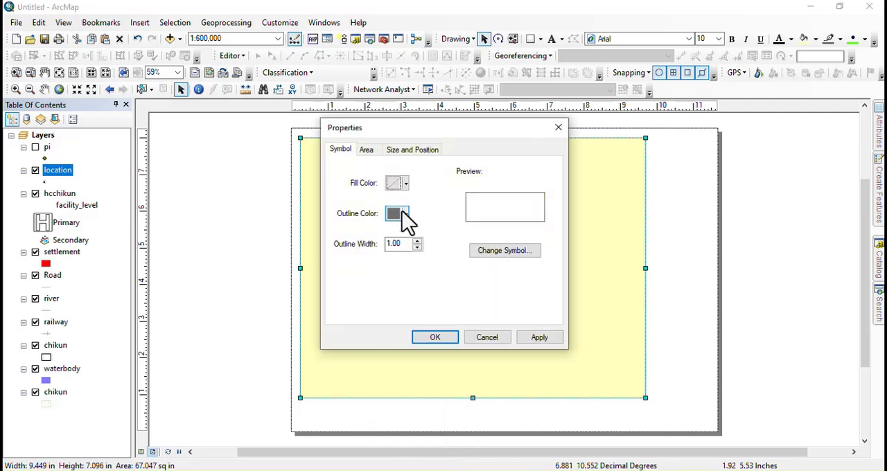
{"action": "left_click", "coordinate": [435, 338]}
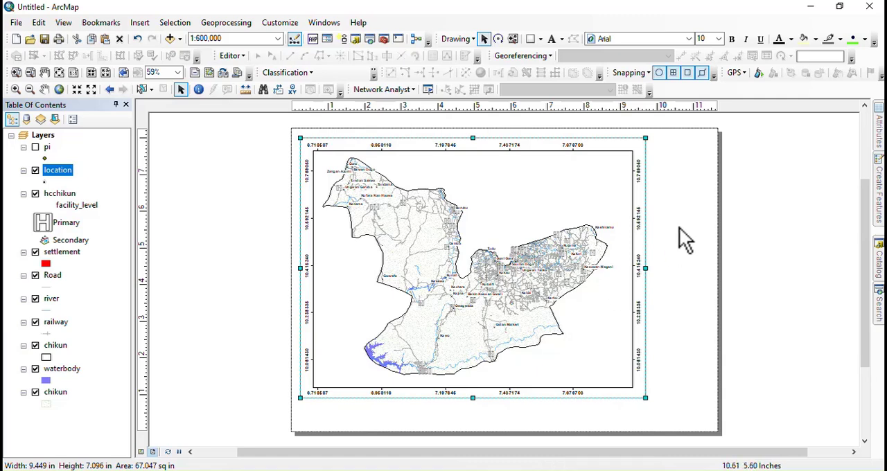
Step: Insert a one-column legend of the listed map layers with default frame and spacing, and place it beside the map border
{"action": "left_click_drag", "start_coordinate": [684, 239], "coordinate": [590, 247]}
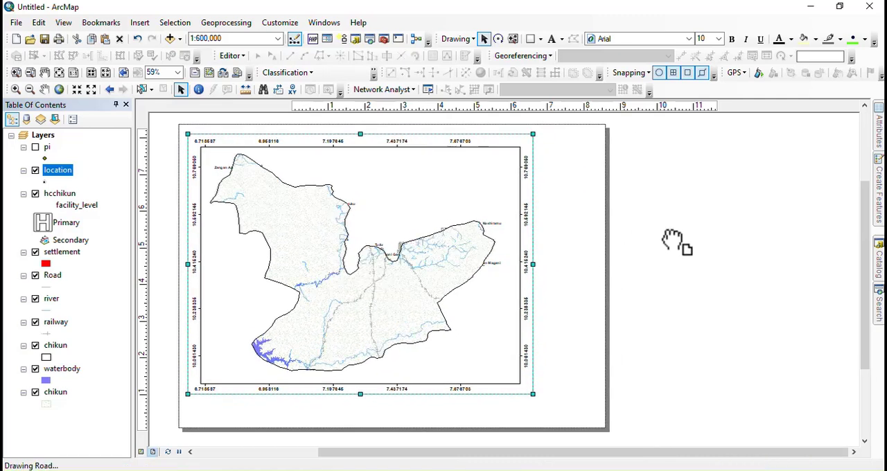
{"action": "left_click", "coordinate": [138, 25]}
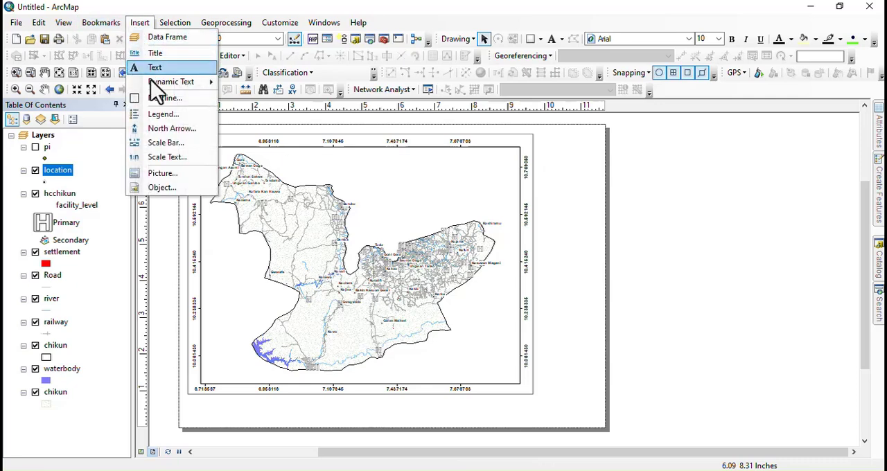
{"action": "left_click", "coordinate": [161, 115]}
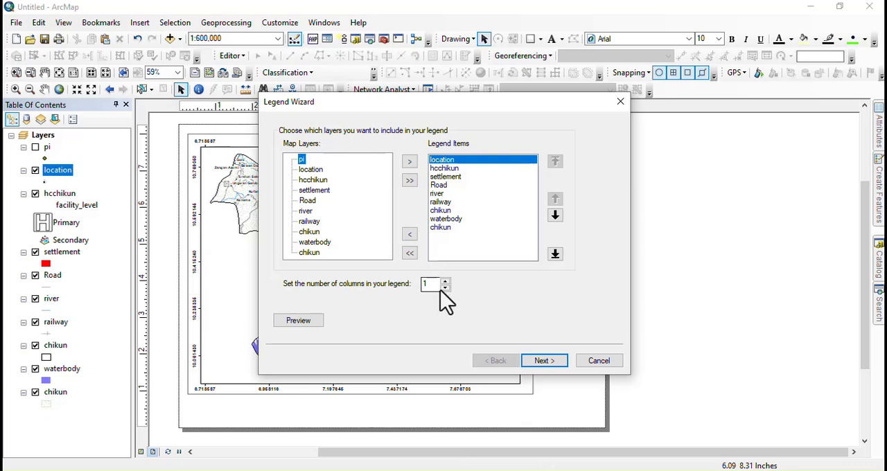
{"action": "left_click", "coordinate": [550, 361]}
{"action": "left_click", "coordinate": [547, 360]}
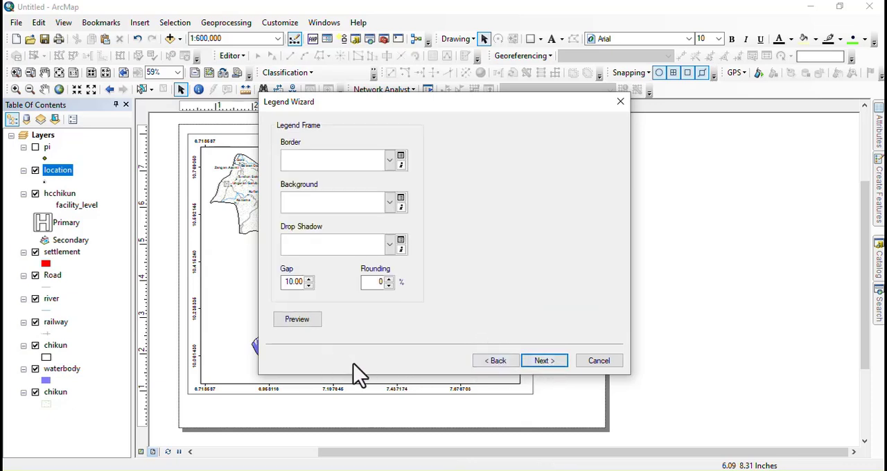
{"action": "left_click", "coordinate": [544, 361]}
{"action": "left_click", "coordinate": [544, 361]}
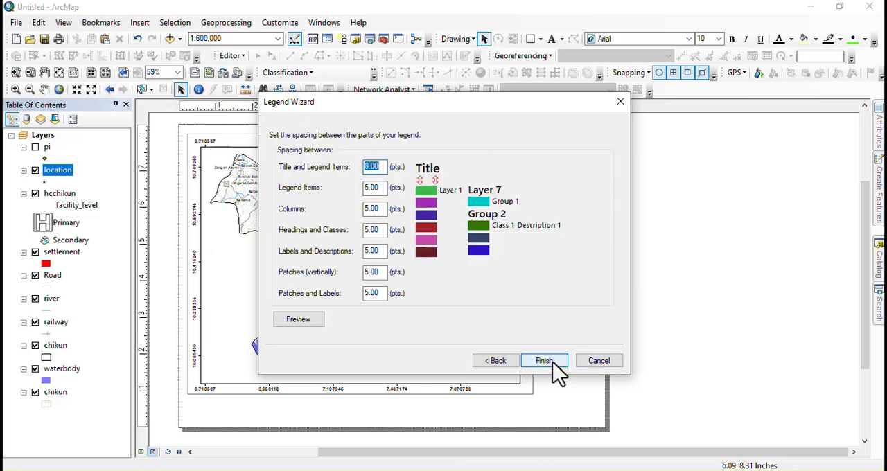
{"action": "left_click", "coordinate": [554, 365]}
{"action": "left_click_drag", "start_coordinate": [424, 258], "coordinate": [554, 258]}
{"action": "scroll", "coordinate": [571, 267], "scroll_direction": "up", "scroll_amount": 3}
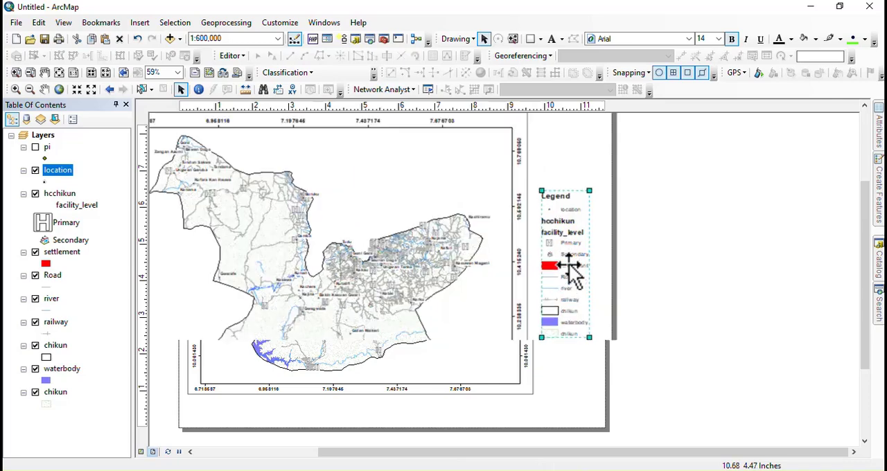
Step: Convert the legend to graphics and ungroup it into separate elements
{"action": "right_click", "coordinate": [549, 221]}
{"action": "left_click", "coordinate": [592, 301]}
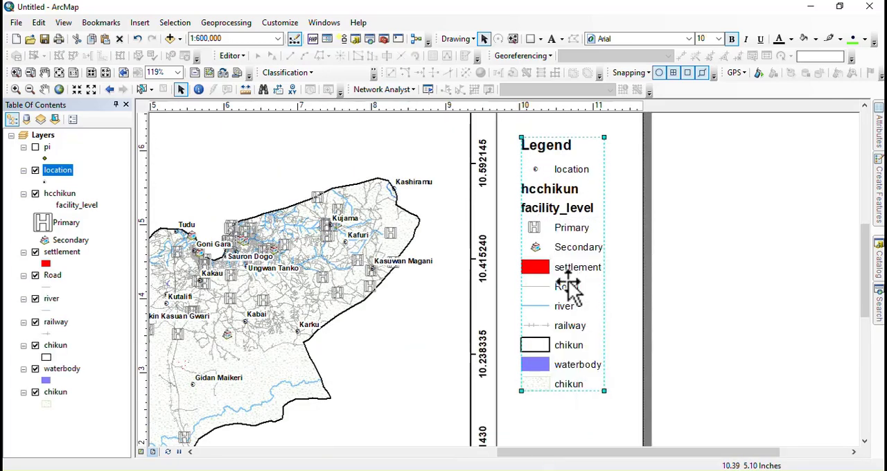
{"action": "right_click", "coordinate": [557, 202]}
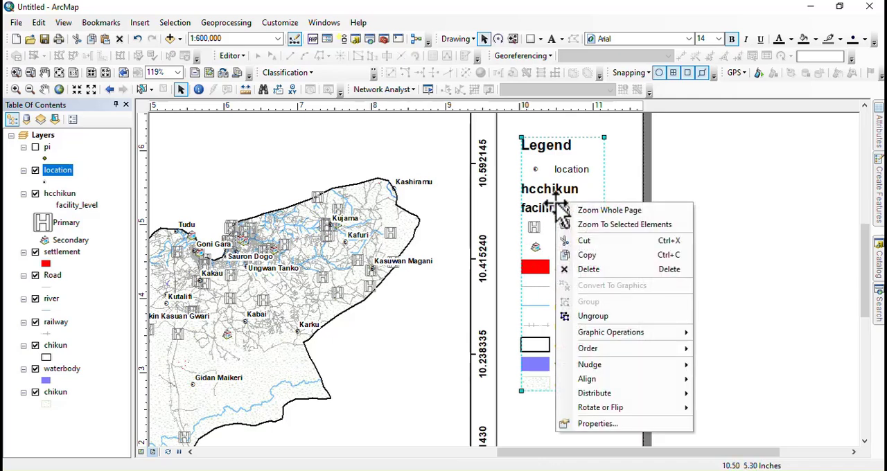
{"action": "left_click", "coordinate": [591, 317]}
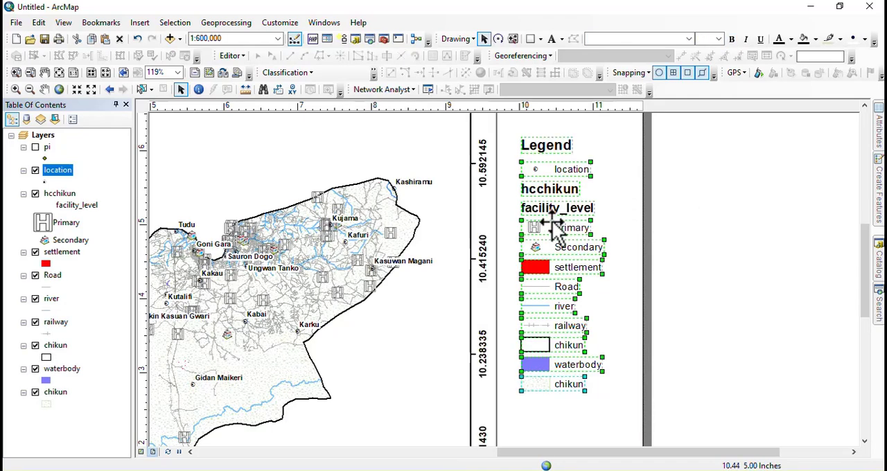
Step: Delete the facility_level heading from the legend and change the hcchikun heading text to Health Care
{"action": "left_click", "coordinate": [774, 239]}
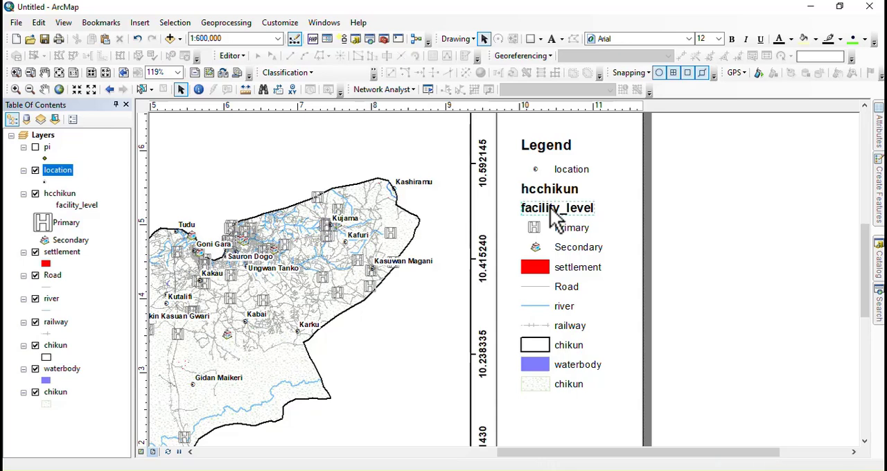
{"action": "key", "text": "Delete"}
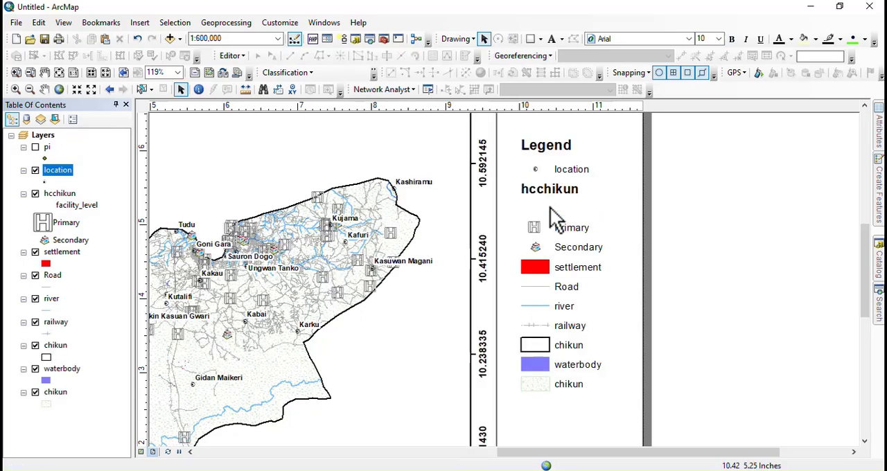
{"action": "left_click", "coordinate": [564, 197]}
{"action": "right_click", "coordinate": [563, 198]}
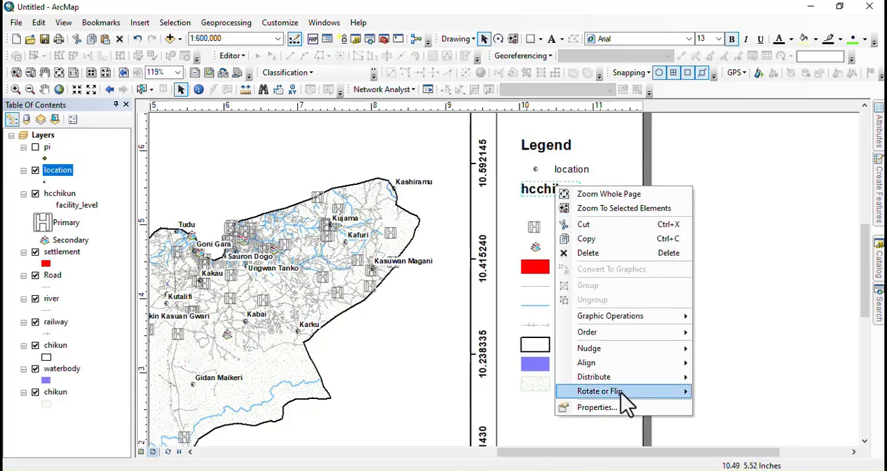
{"action": "left_click", "coordinate": [594, 409]}
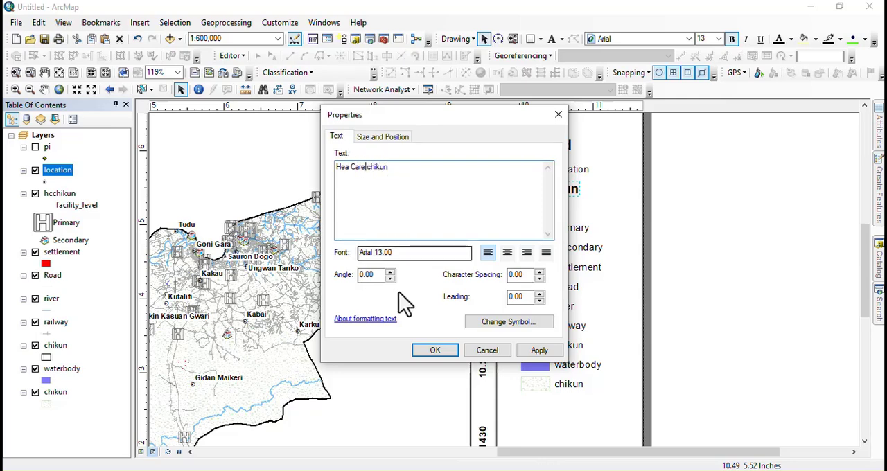
{"action": "left_click_drag", "start_coordinate": [397, 171], "coordinate": [381, 173]}
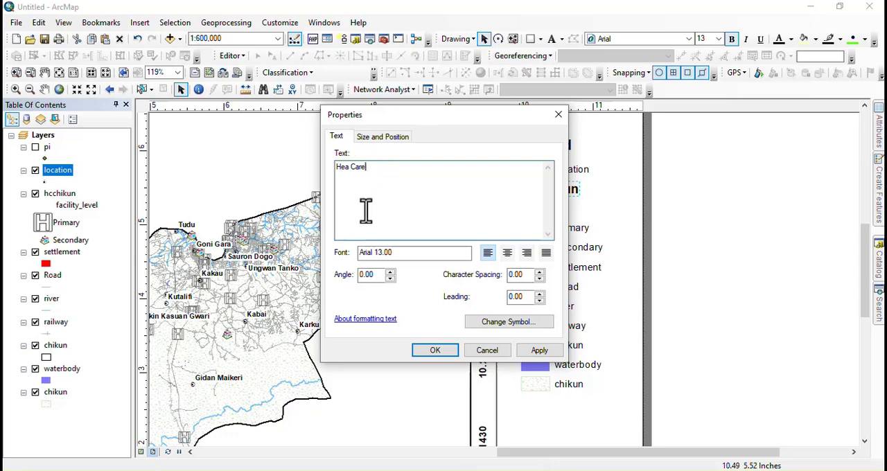
{"action": "left_click", "coordinate": [348, 172]}
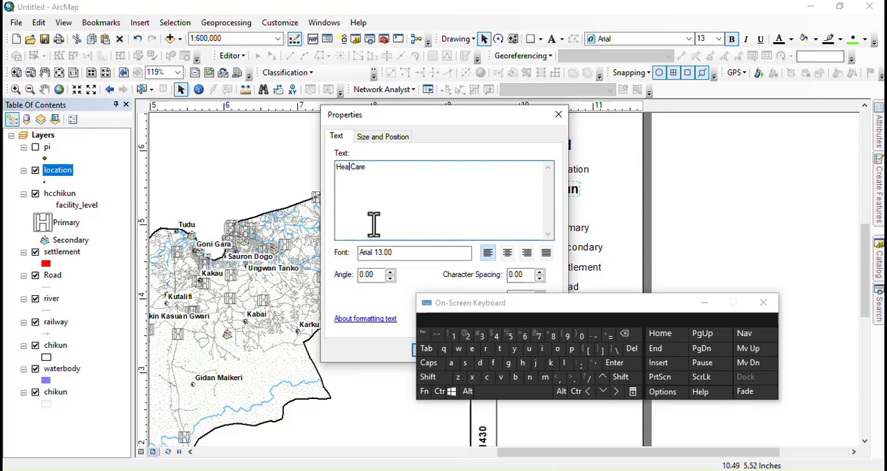
{"action": "left_click", "coordinate": [564, 362]}
{"action": "left_click", "coordinate": [499, 349]}
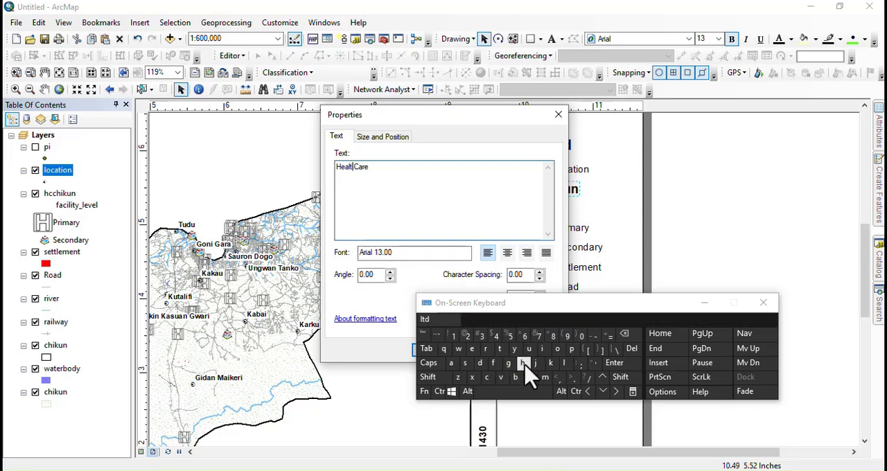
{"action": "left_click", "coordinate": [523, 364]}
{"action": "left_click", "coordinate": [704, 303]}
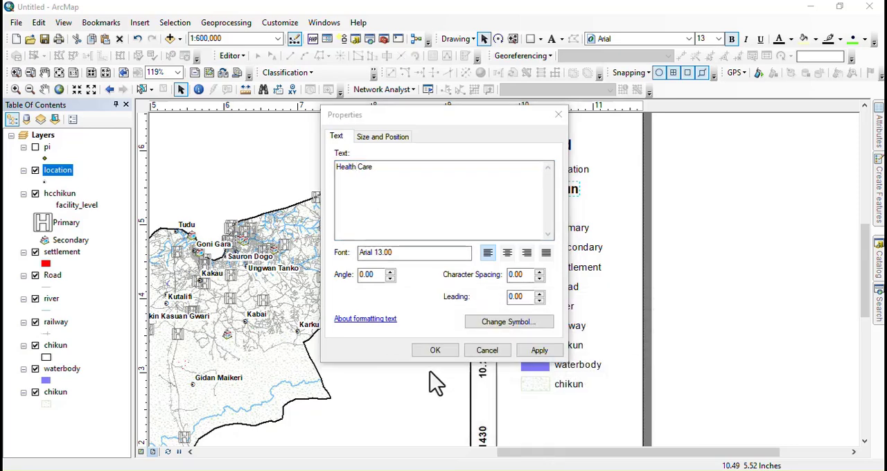
{"action": "left_click", "coordinate": [435, 351]}
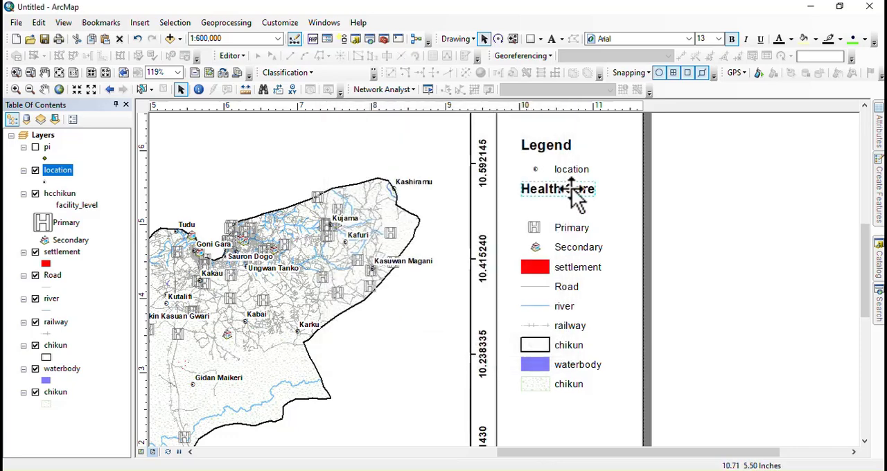
Step: Rearrange the legend so the location entry sits between the Health Care heading and Primary, with the Legend title directly above the heading
{"action": "left_click_drag", "start_coordinate": [580, 192], "coordinate": [570, 211]}
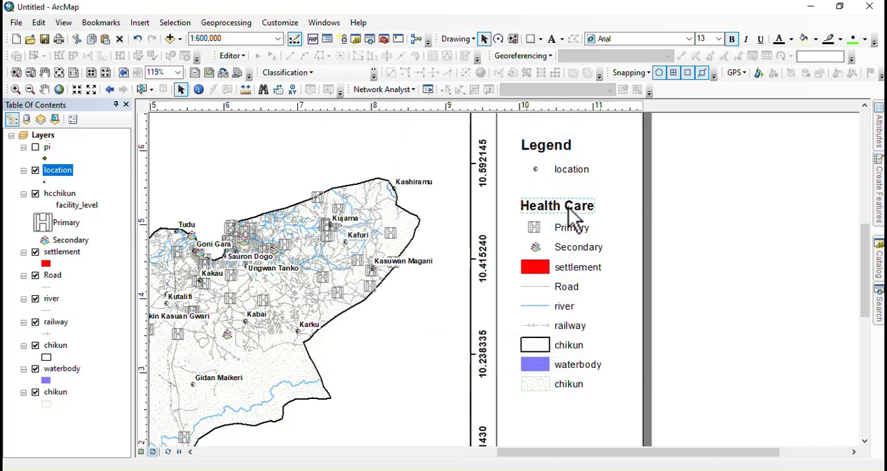
{"action": "left_click", "coordinate": [570, 168]}
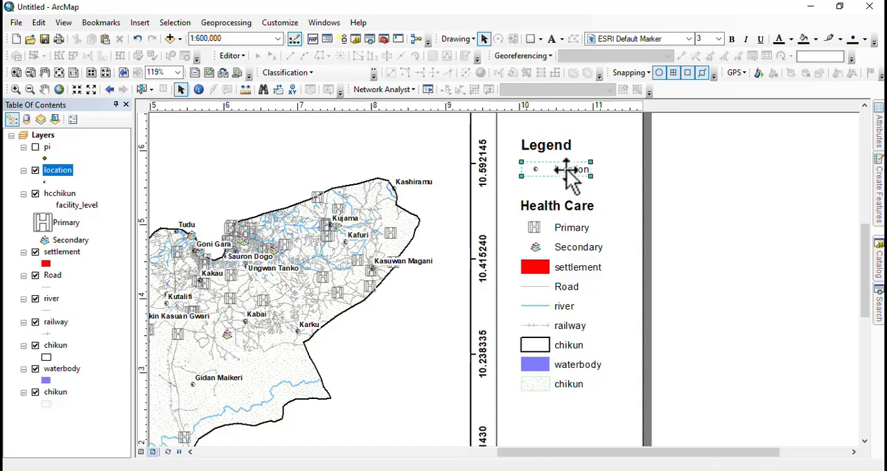
{"action": "left_click_drag", "start_coordinate": [568, 170], "coordinate": [568, 230]}
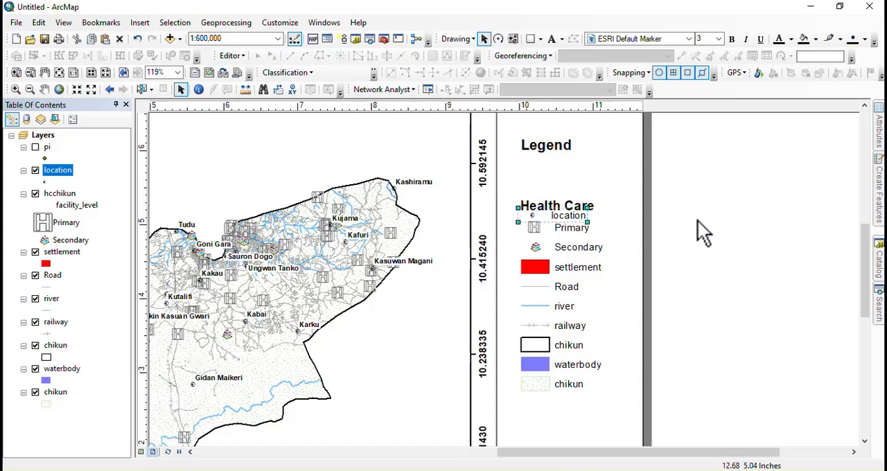
{"action": "left_click", "coordinate": [538, 205]}
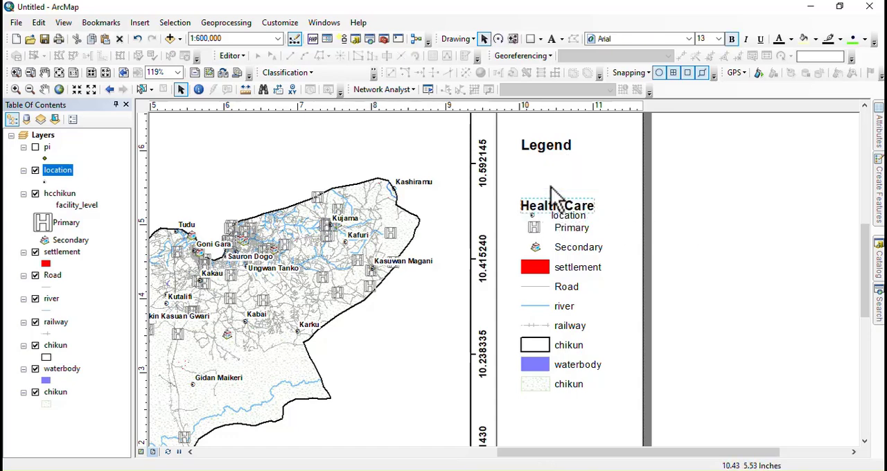
{"action": "left_click_drag", "start_coordinate": [552, 209], "coordinate": [551, 187]}
{"action": "left_click", "coordinate": [560, 215]}
{"action": "left_click_drag", "start_coordinate": [560, 216], "coordinate": [562, 206]}
{"action": "left_click_drag", "start_coordinate": [552, 152], "coordinate": [554, 167]}
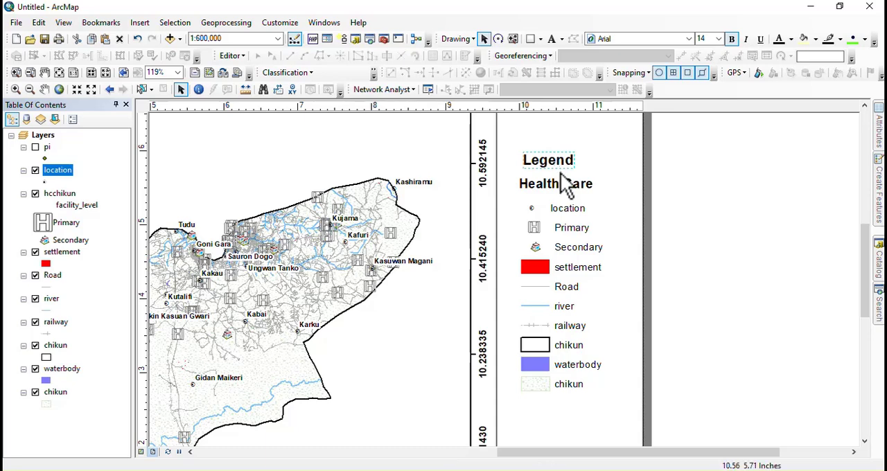
{"action": "left_click", "coordinate": [557, 185], "text": "shift"}
{"action": "left_click", "coordinate": [565, 208], "text": "shift"}
{"action": "left_click", "coordinate": [568, 228], "text": "shift"}
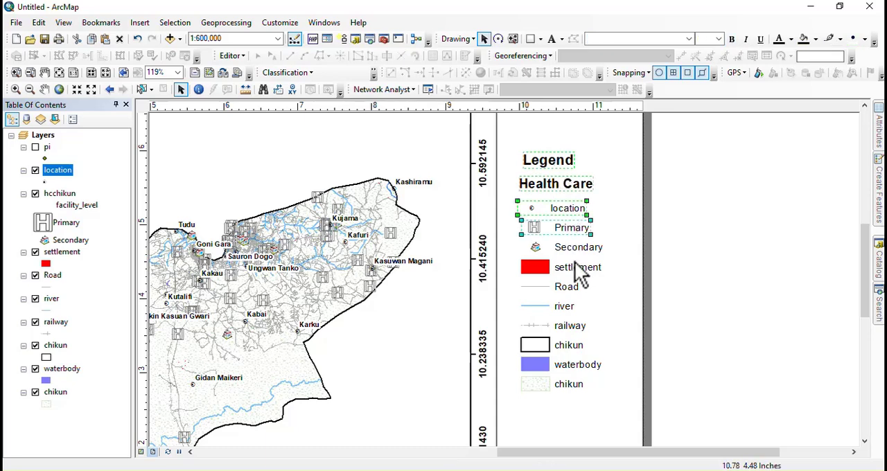
{"action": "left_click", "coordinate": [569, 249], "text": "shift"}
{"action": "left_click", "coordinate": [573, 271], "text": "shift"}
{"action": "left_click", "coordinate": [564, 288], "text": "shift"}
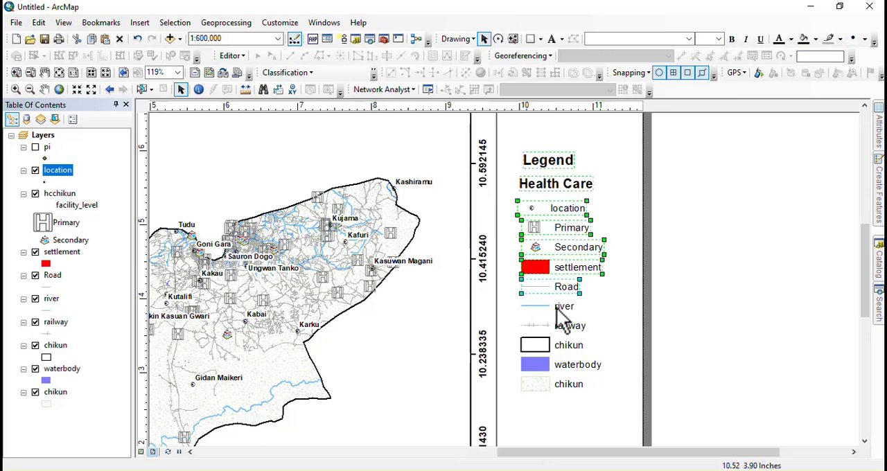
{"action": "left_click", "coordinate": [560, 308], "text": "shift"}
{"action": "left_click", "coordinate": [553, 333], "text": "shift"}
{"action": "left_click", "coordinate": [555, 348], "text": "shift"}
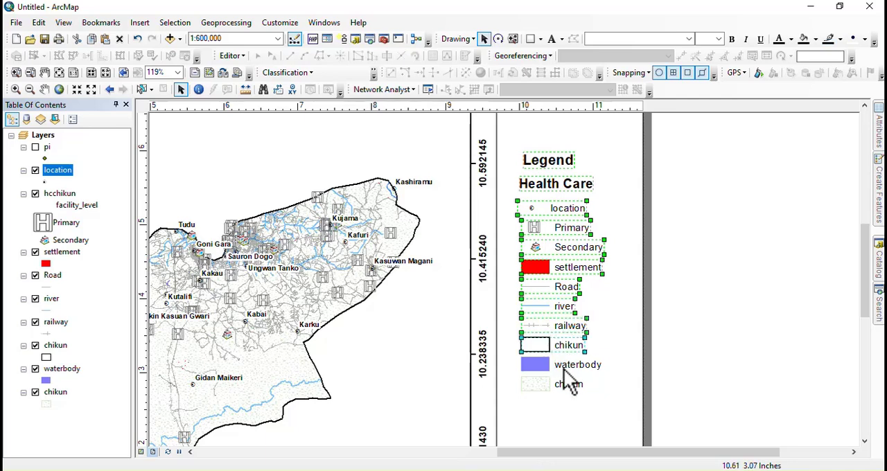
{"action": "left_click", "coordinate": [564, 366], "text": "shift"}
{"action": "left_click", "coordinate": [563, 383], "text": "shift"}
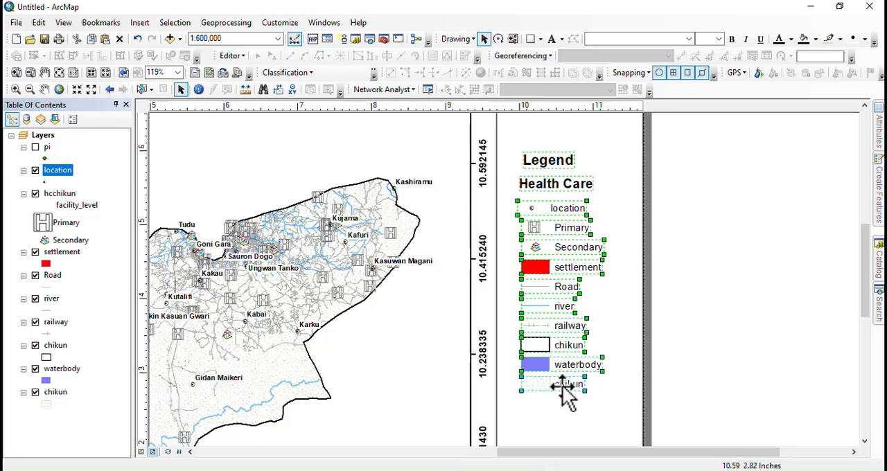
Step: Delete the dotted chikun entry at the legend's end and group all remaining legend elements, including the title and Health Care heading
{"action": "left_click", "coordinate": [566, 389]}
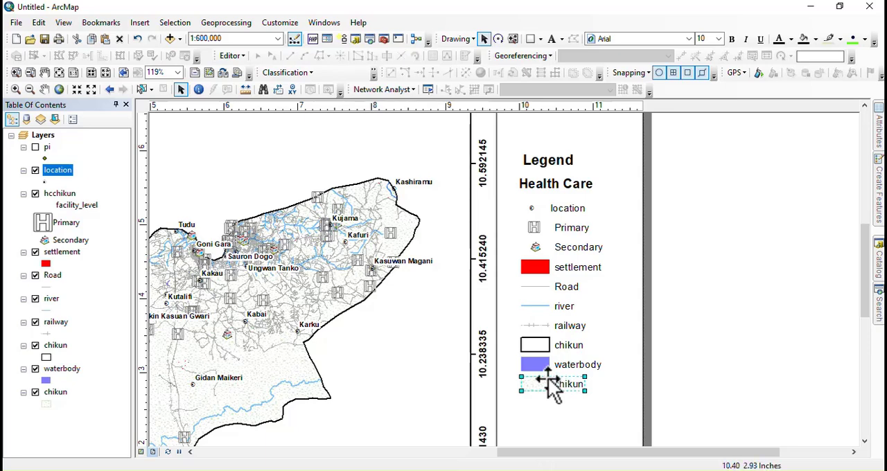
{"action": "key", "text": "Delete"}
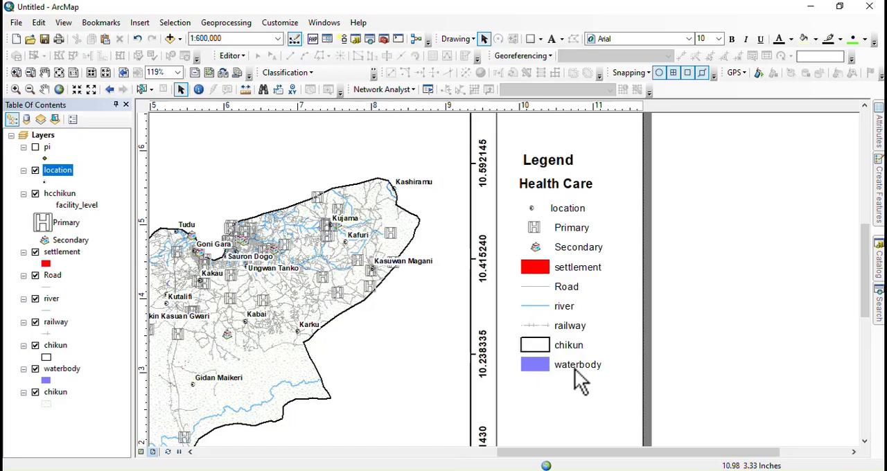
{"action": "left_click", "coordinate": [571, 368]}
{"action": "left_click", "coordinate": [568, 345], "text": "shift"}
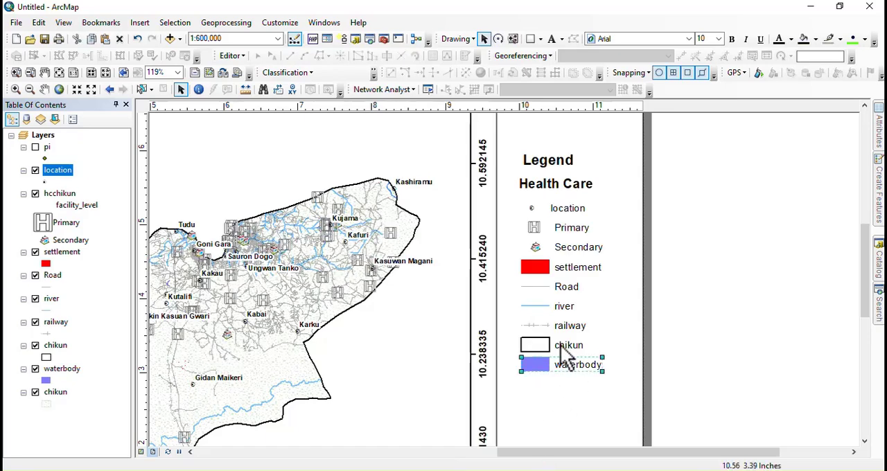
{"action": "left_click", "coordinate": [567, 327], "text": "shift"}
{"action": "left_click", "coordinate": [567, 307], "text": "shift"}
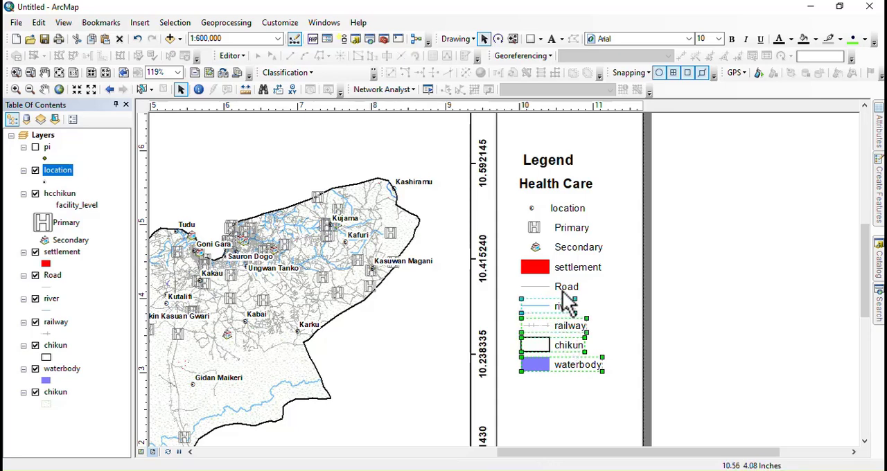
{"action": "left_click", "coordinate": [569, 286], "text": "shift"}
{"action": "left_click", "coordinate": [568, 266], "text": "shift"}
{"action": "left_click", "coordinate": [567, 247], "text": "shift"}
{"action": "left_click", "coordinate": [566, 228], "text": "shift"}
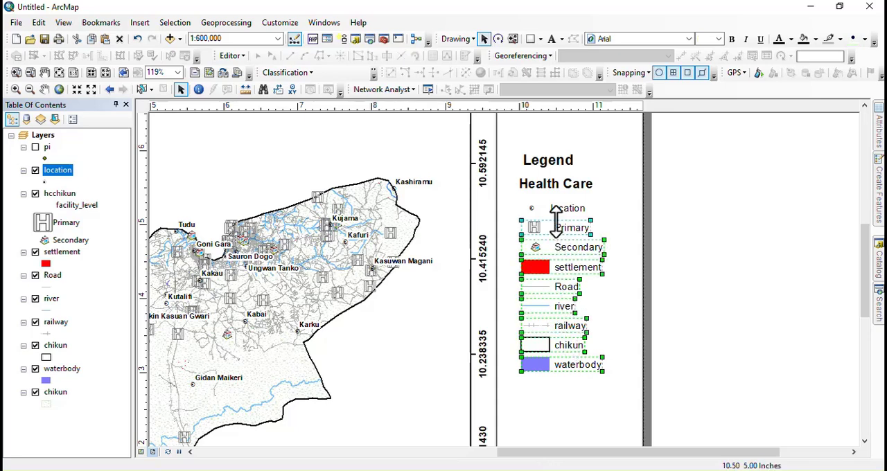
{"action": "left_click", "coordinate": [564, 208], "text": "shift"}
{"action": "left_click", "coordinate": [560, 184], "text": "shift"}
{"action": "left_click", "coordinate": [551, 163], "text": "shift"}
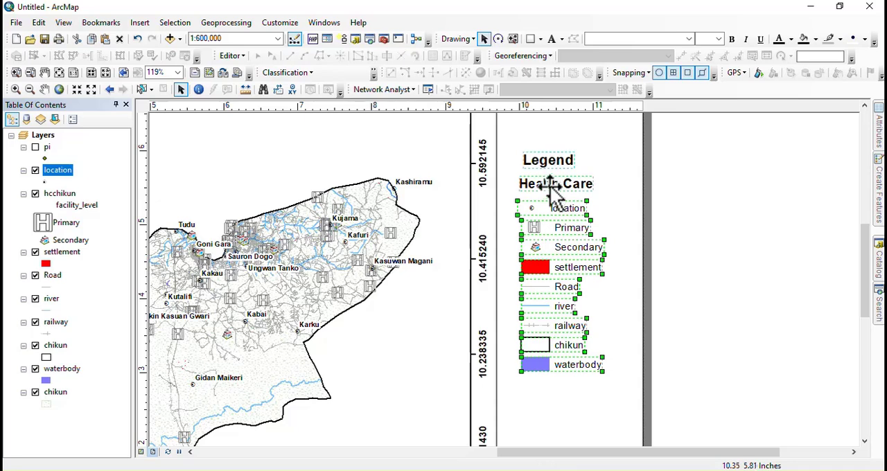
{"action": "right_click", "coordinate": [551, 188]}
{"action": "left_click", "coordinate": [581, 289]}
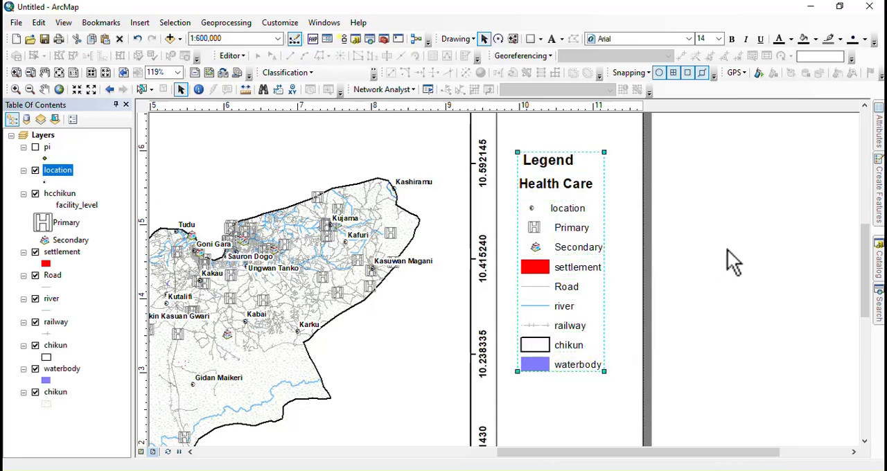
Step: Draw a rectangle about 1.39 by 3.22 inches around the grouped legend and set its fill to no color
{"action": "left_click", "coordinate": [530, 39]}
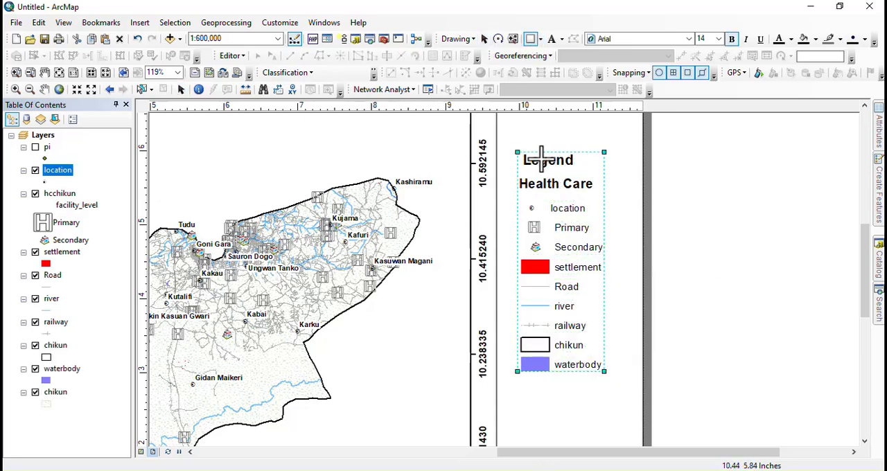
{"action": "left_click_drag", "start_coordinate": [509, 145], "coordinate": [611, 383]}
{"action": "right_click", "coordinate": [559, 265]}
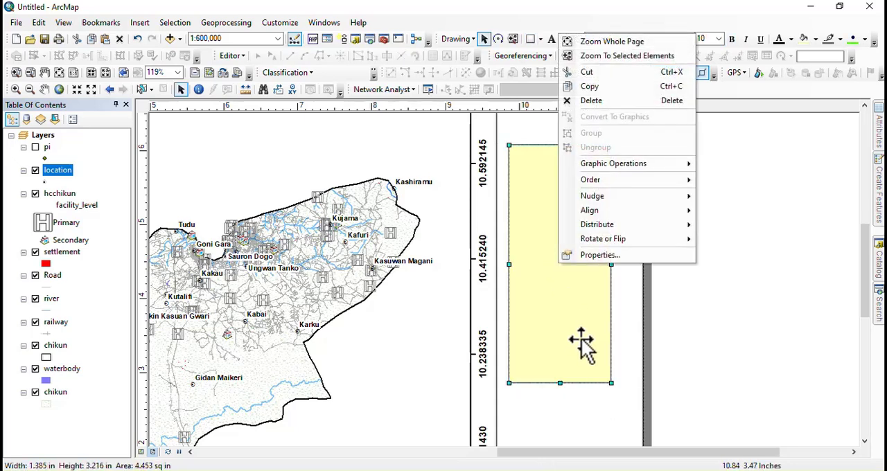
{"action": "left_click", "coordinate": [604, 256]}
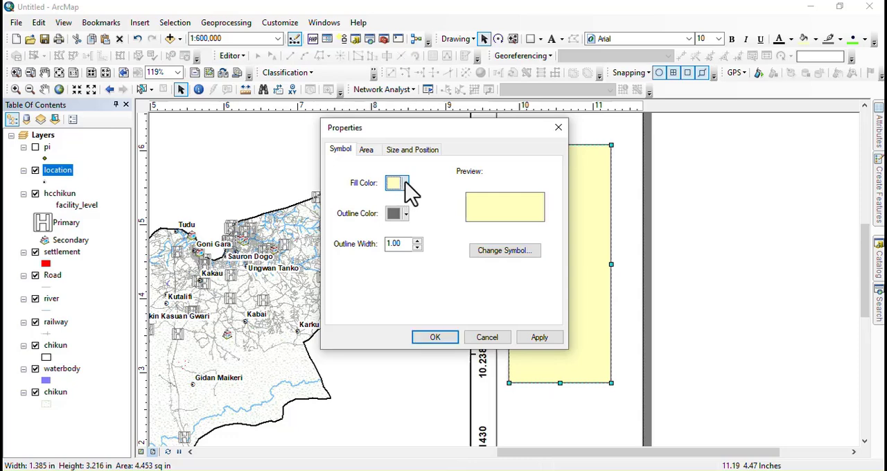
{"action": "left_click", "coordinate": [405, 183]}
{"action": "left_click", "coordinate": [450, 202]}
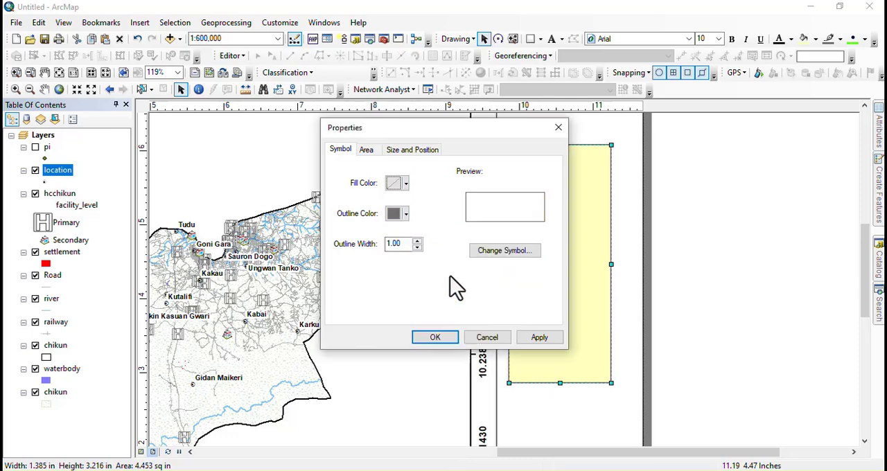
{"action": "left_click", "coordinate": [435, 339]}
{"action": "left_click", "coordinate": [691, 228]}
Step: Insert the ESRI North 66 north arrow, place it above the legend and enlarge it to about size 69
{"action": "scroll", "coordinate": [538, 238], "scroll_direction": "down", "scroll_amount": 1}
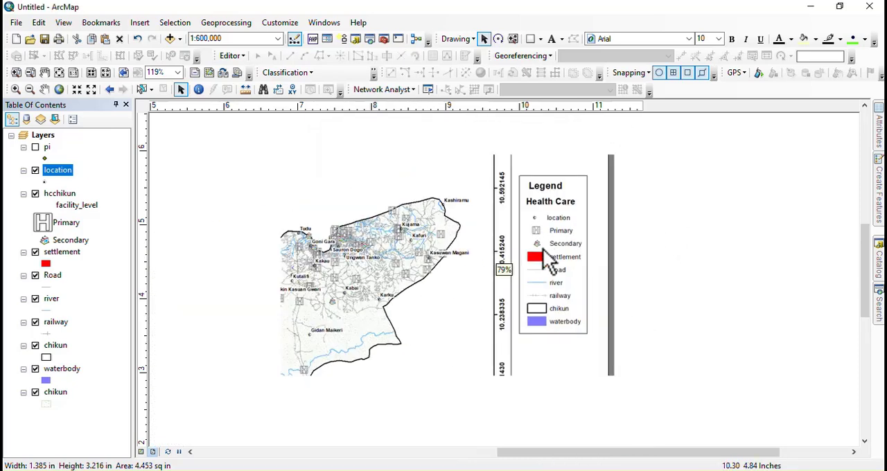
{"action": "scroll", "coordinate": [499, 322], "scroll_direction": "down", "scroll_amount": 2}
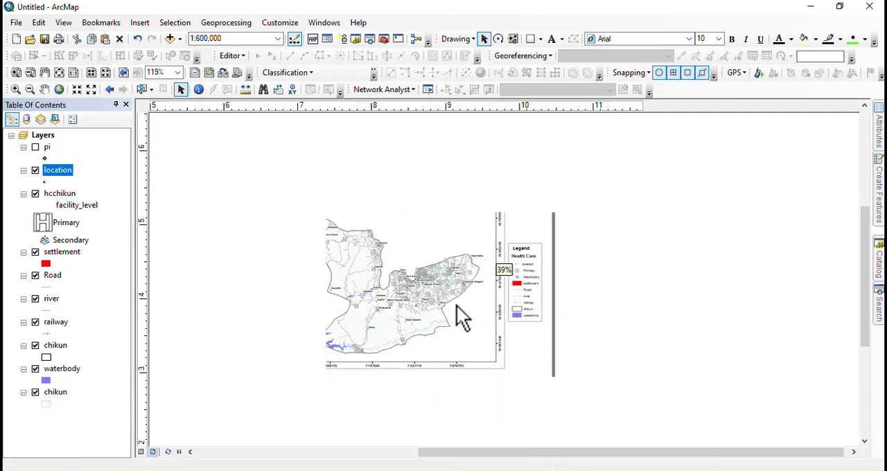
{"action": "left_click", "coordinate": [140, 24]}
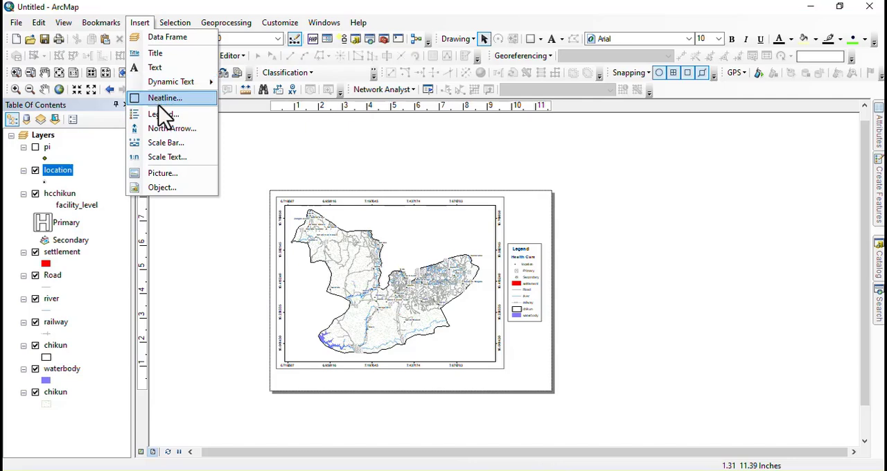
{"action": "left_click", "coordinate": [167, 129]}
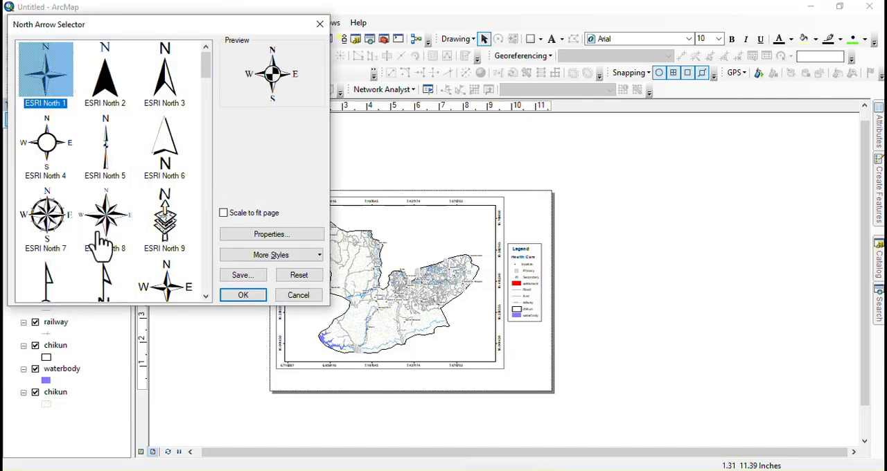
{"action": "scroll", "coordinate": [101, 243], "scroll_direction": "down", "scroll_amount": 2}
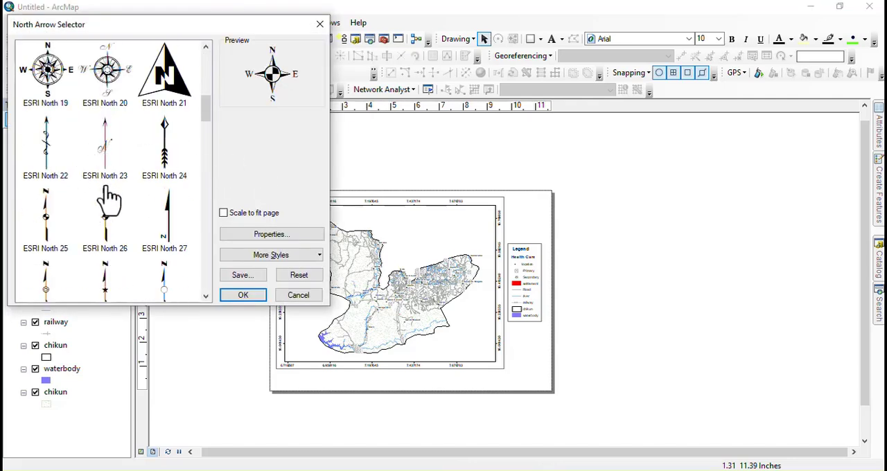
{"action": "scroll", "coordinate": [107, 199], "scroll_direction": "down", "scroll_amount": 4}
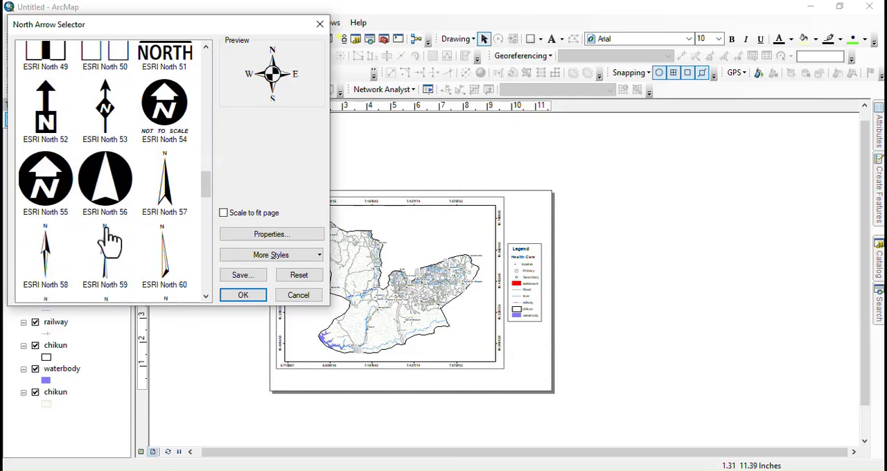
{"action": "scroll", "coordinate": [109, 239], "scroll_direction": "down", "scroll_amount": 2}
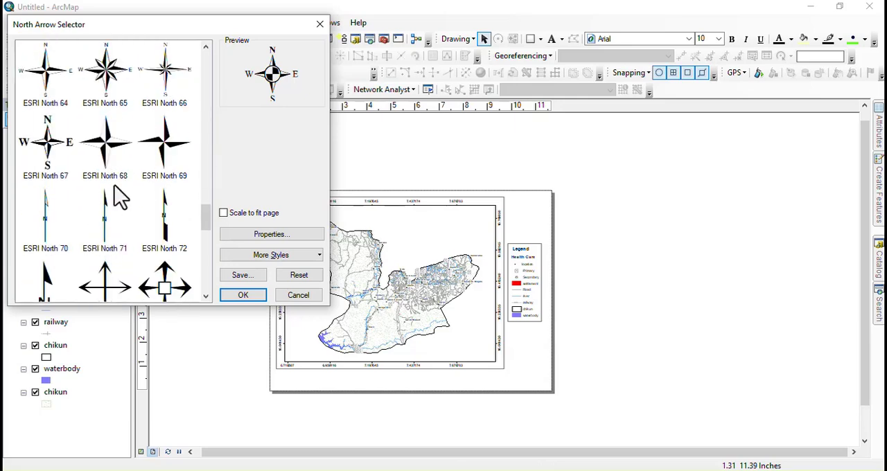
{"action": "left_click", "coordinate": [166, 67]}
{"action": "left_click", "coordinate": [241, 299]}
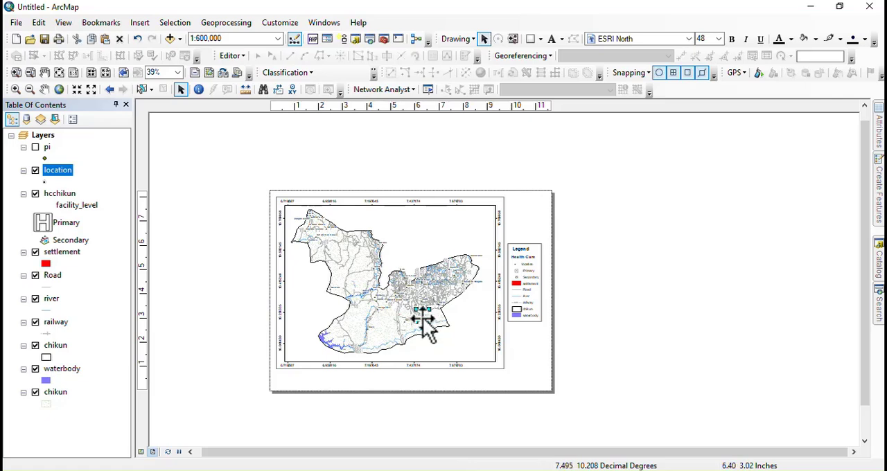
{"action": "mouse_move", "coordinate": [422, 329]}
{"action": "left_mouse_down"}
{"action": "mouse_move", "coordinate": [537, 235]}
{"action": "mouse_move", "coordinate": [527, 223]}
{"action": "mouse_move", "coordinate": [541, 233]}
{"action": "left_mouse_up"}
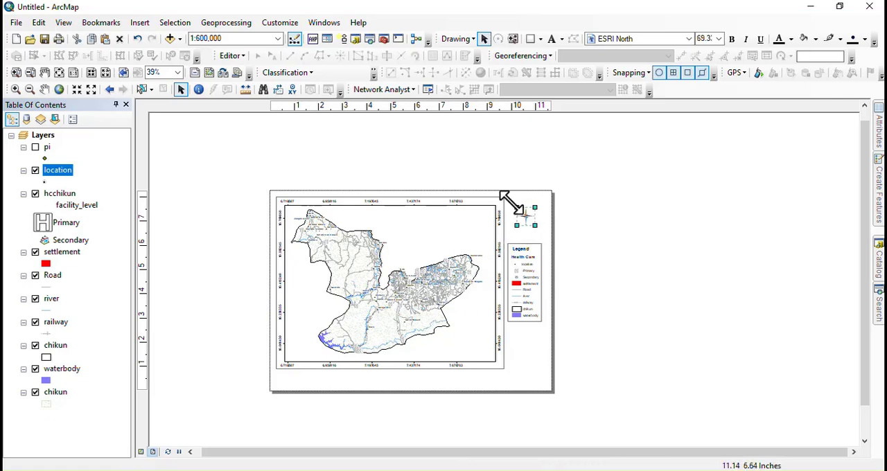
Step: Frame the north arrow with a rectangle about 1.15 by 1.18 inches that has no fill color
{"action": "left_click", "coordinate": [530, 39]}
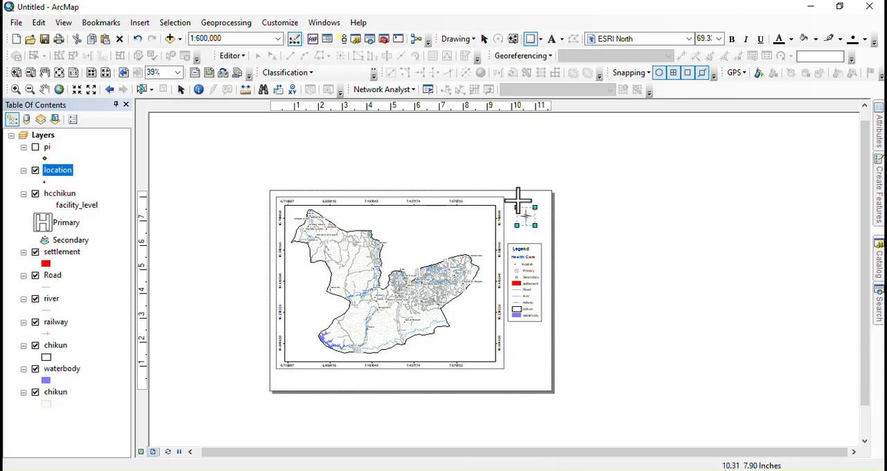
{"action": "left_click_drag", "start_coordinate": [511, 205], "coordinate": [541, 234]}
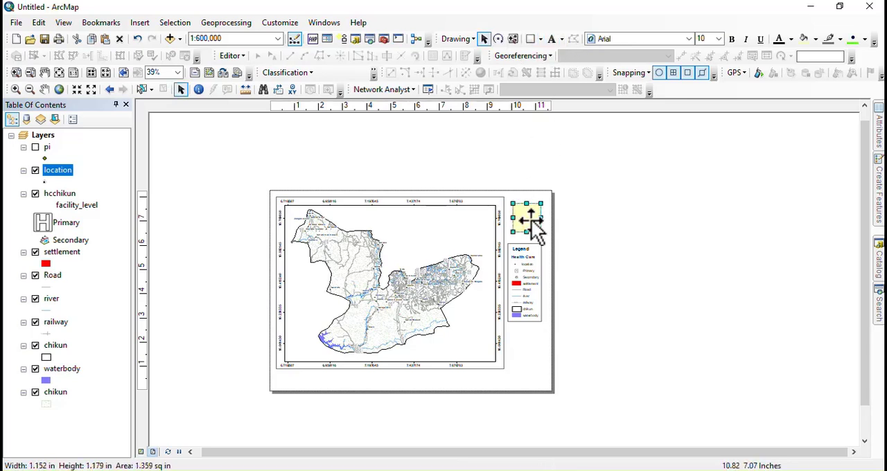
{"action": "right_click", "coordinate": [530, 226]}
{"action": "left_click", "coordinate": [570, 442]}
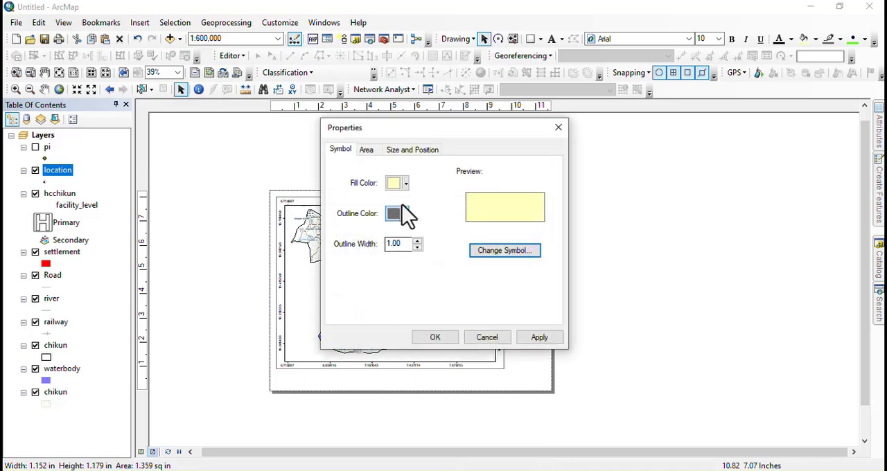
{"action": "left_click", "coordinate": [402, 184]}
{"action": "left_click", "coordinate": [455, 199]}
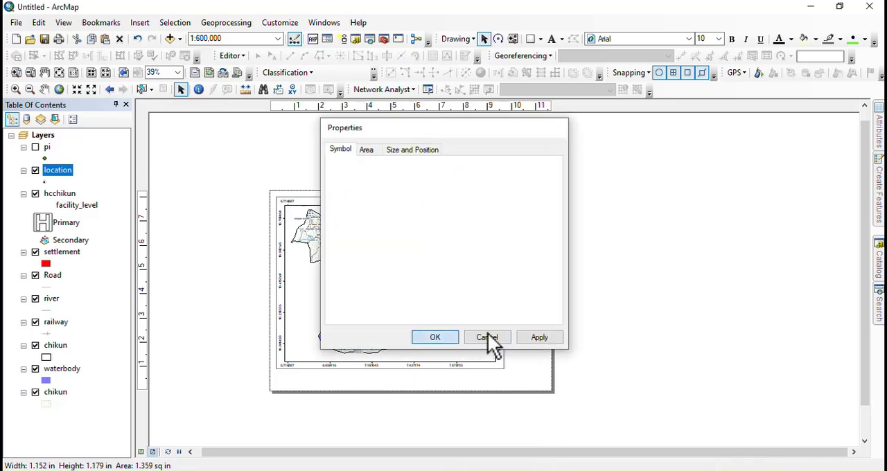
{"action": "left_click", "coordinate": [487, 335]}
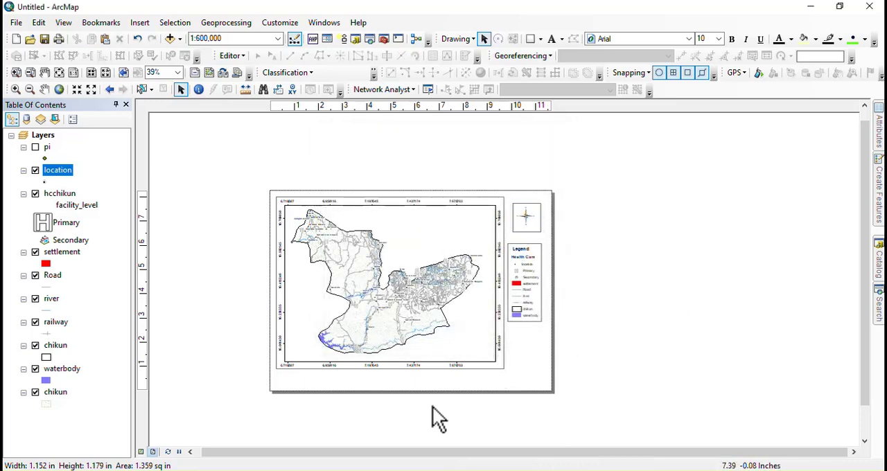
Step: Insert the Scale Line 1 Metric scale bar and place it inside the map frame, below the Chikun boundary's southeastern part
{"action": "scroll", "coordinate": [386, 392], "scroll_direction": "down", "scroll_amount": 2}
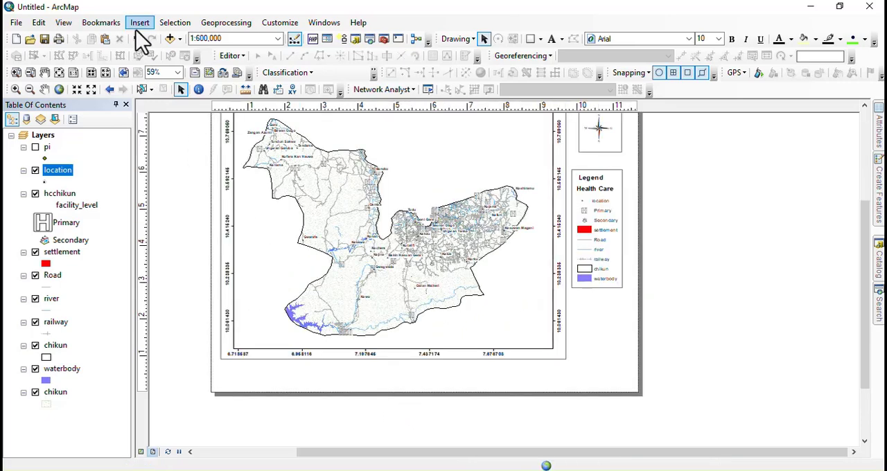
{"action": "left_click", "coordinate": [139, 24]}
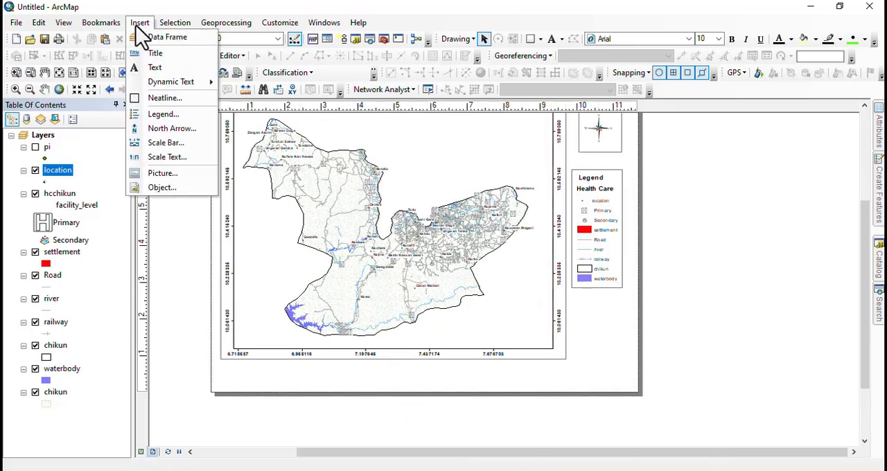
{"action": "left_click", "coordinate": [168, 148]}
{"action": "scroll", "coordinate": [80, 234], "scroll_direction": "down", "scroll_amount": 5}
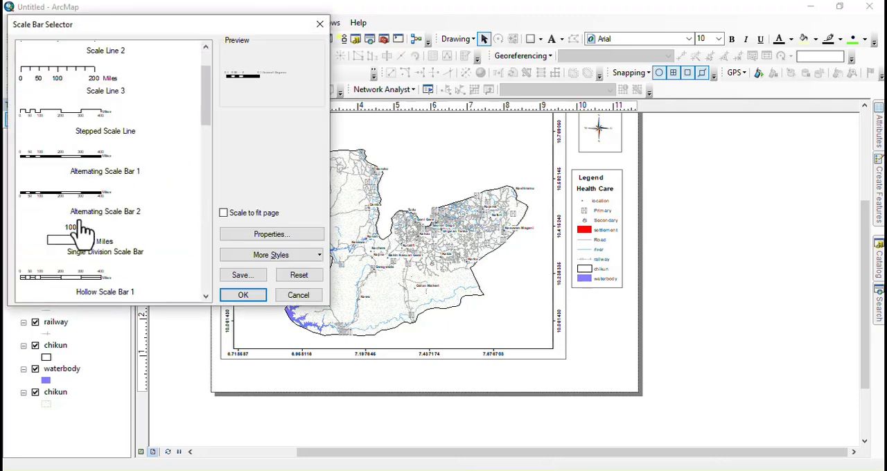
{"action": "scroll", "coordinate": [80, 232], "scroll_direction": "down", "scroll_amount": 5}
{"action": "scroll", "coordinate": [62, 205], "scroll_direction": "up", "scroll_amount": 1}
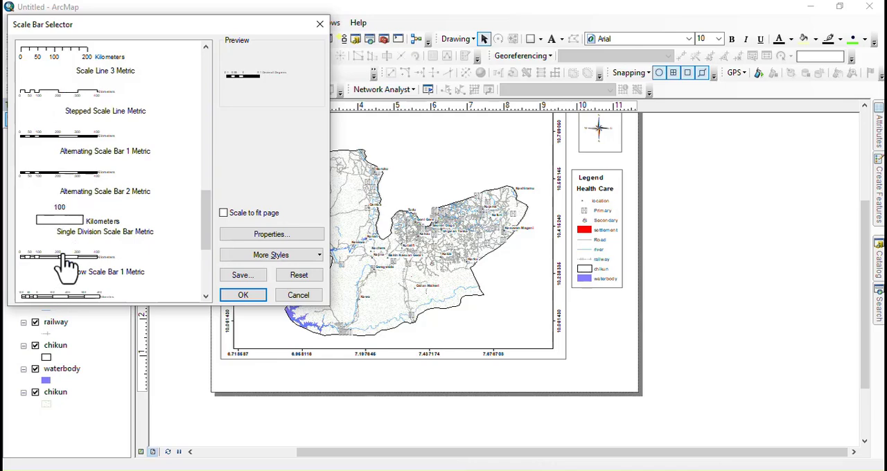
{"action": "scroll", "coordinate": [64, 274], "scroll_direction": "down", "scroll_amount": 3}
{"action": "scroll", "coordinate": [64, 260], "scroll_direction": "up", "scroll_amount": 5}
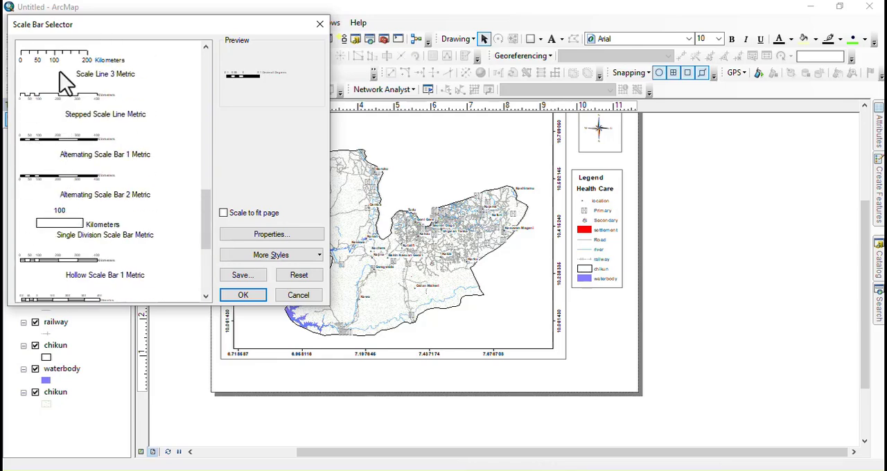
{"action": "scroll", "coordinate": [60, 103], "scroll_direction": "up", "scroll_amount": 2}
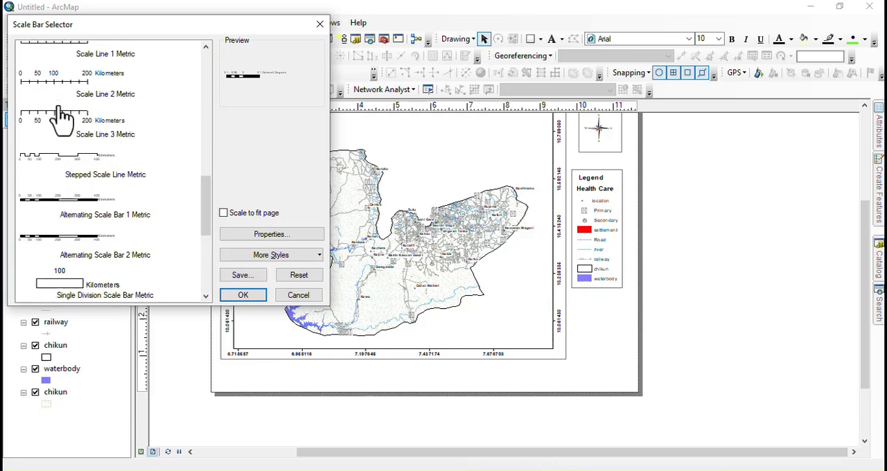
{"action": "left_click", "coordinate": [54, 55]}
{"action": "left_click", "coordinate": [236, 295]}
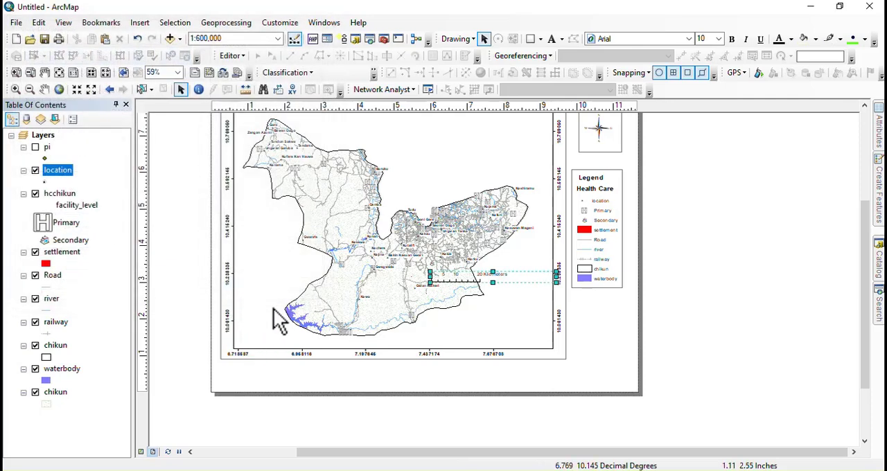
{"action": "left_click_drag", "start_coordinate": [485, 281], "coordinate": [463, 341]}
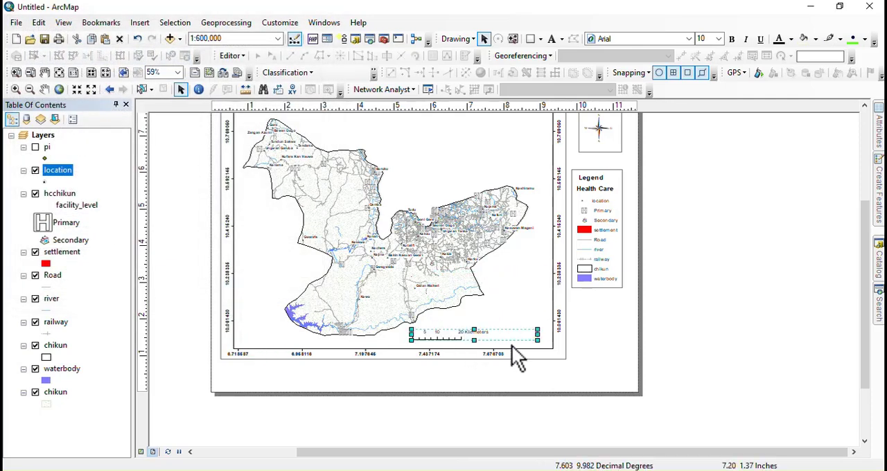
{"action": "left_click", "coordinate": [687, 339]}
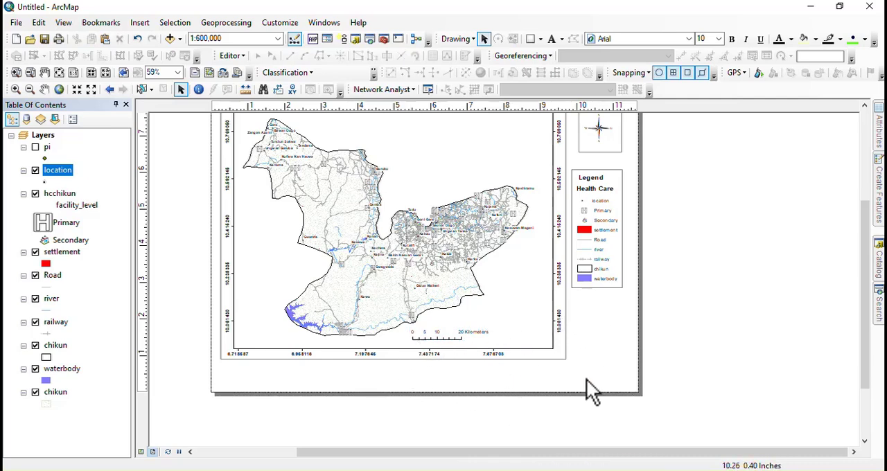
Step: Insert a map title with placeholder text and place it in the empty area near the map frame's upper edge
{"action": "scroll", "coordinate": [586, 379], "scroll_direction": "up", "scroll_amount": 3}
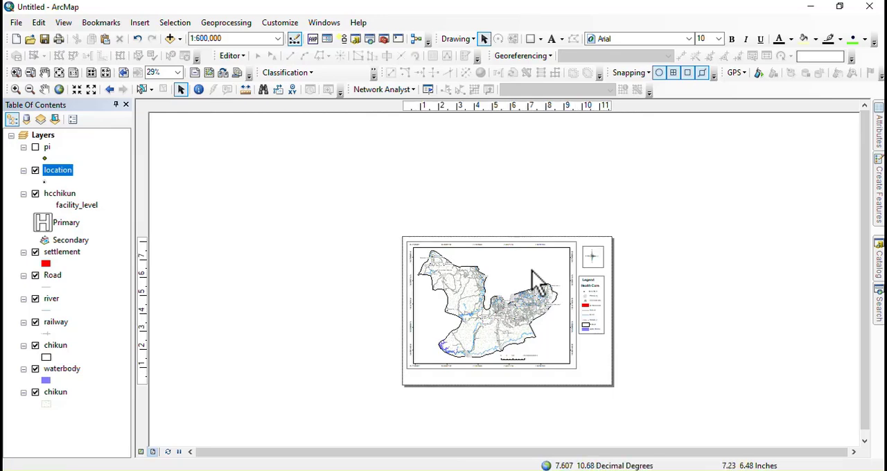
{"action": "scroll", "coordinate": [537, 280], "scroll_direction": "down", "scroll_amount": 2}
{"action": "left_click_drag", "start_coordinate": [538, 287], "coordinate": [469, 245]}
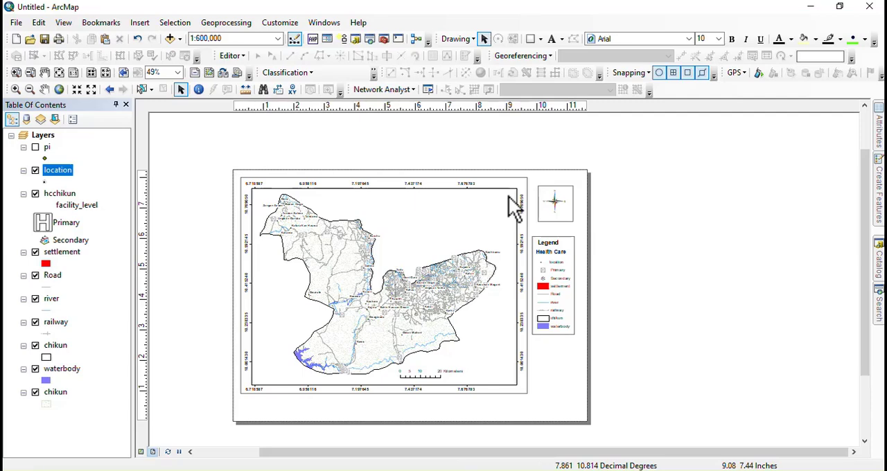
{"action": "left_click", "coordinate": [140, 24]}
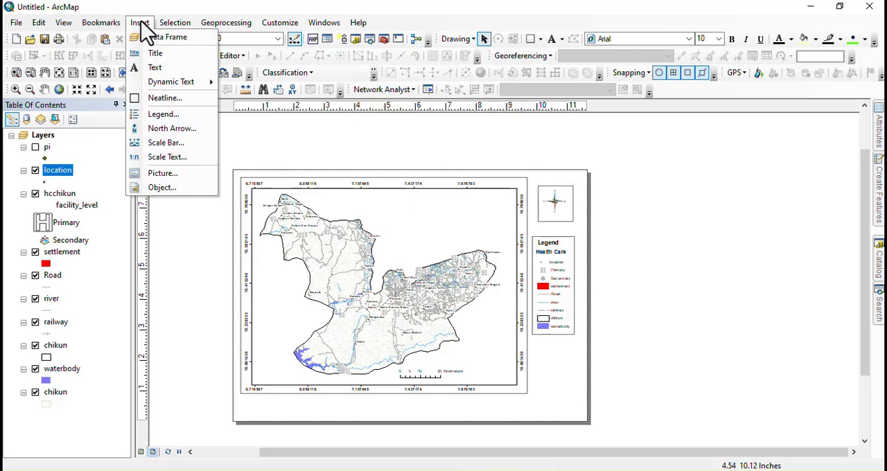
{"action": "left_click", "coordinate": [161, 54]}
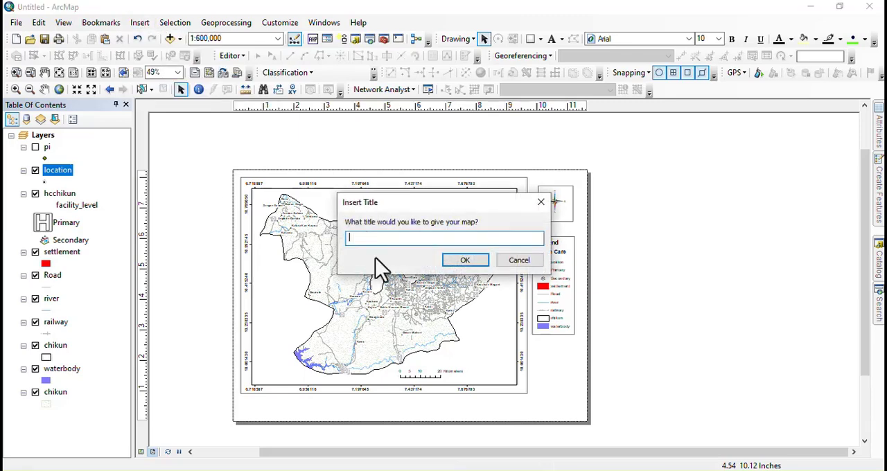
{"action": "left_click", "coordinate": [465, 263]}
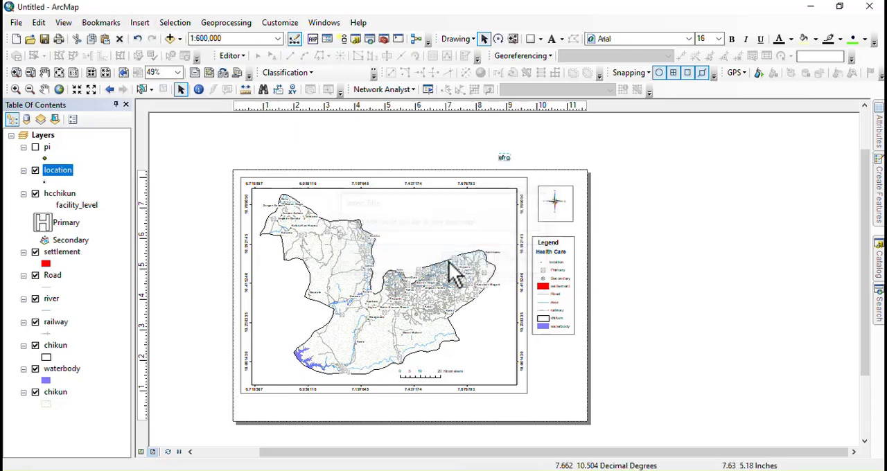
{"action": "left_click_drag", "start_coordinate": [504, 159], "coordinate": [403, 203]}
Step: Change the title text to "hea care distributin map" and shift it slightly within the empty upper area of the map frame
{"action": "right_click", "coordinate": [403, 202]}
{"action": "left_click", "coordinate": [443, 422]}
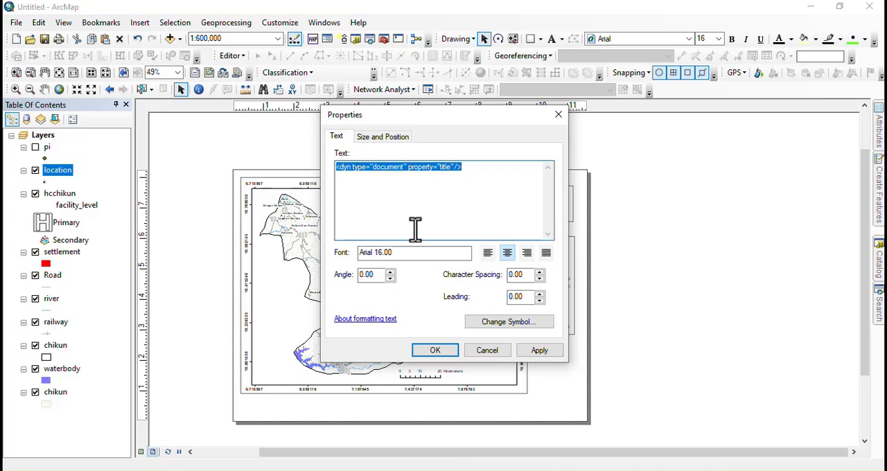
{"action": "type", "text": "hea care distributin map"}
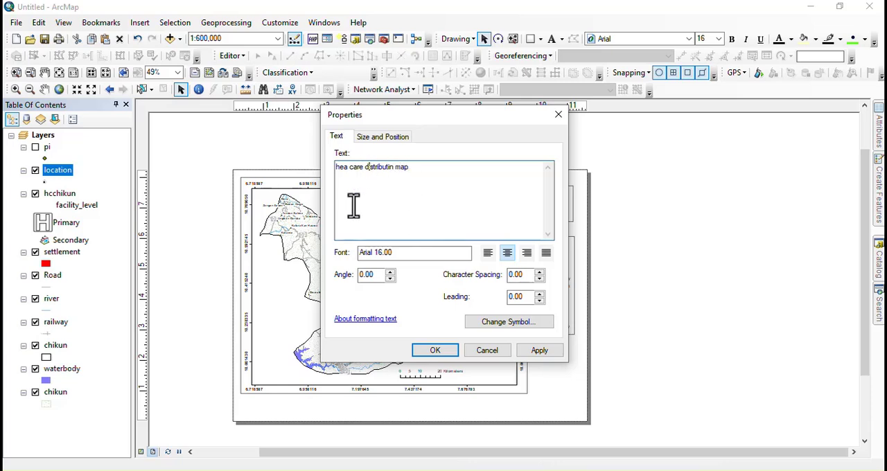
{"action": "left_click", "coordinate": [440, 351]}
{"action": "left_click_drag", "start_coordinate": [409, 206], "coordinate": [425, 203]}
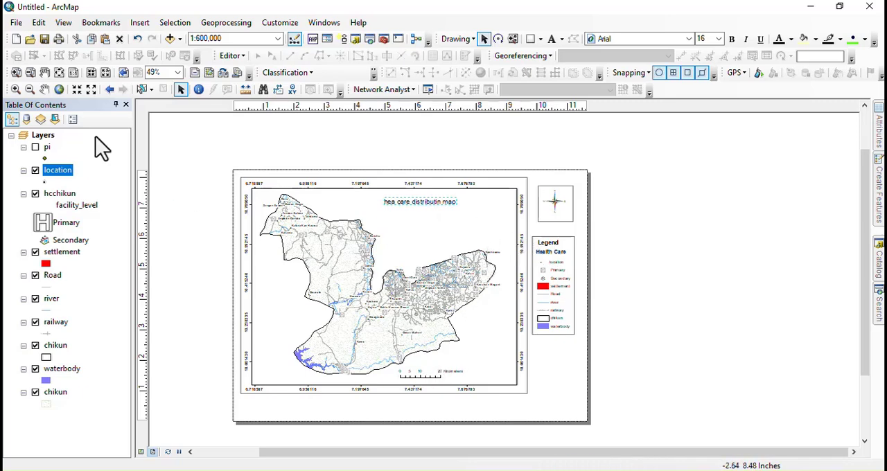
Step: Frame the whole page with a rectangle about 11.49 by 8.06 inches that has no fill and a black outline of width 2
{"action": "left_click", "coordinate": [531, 39]}
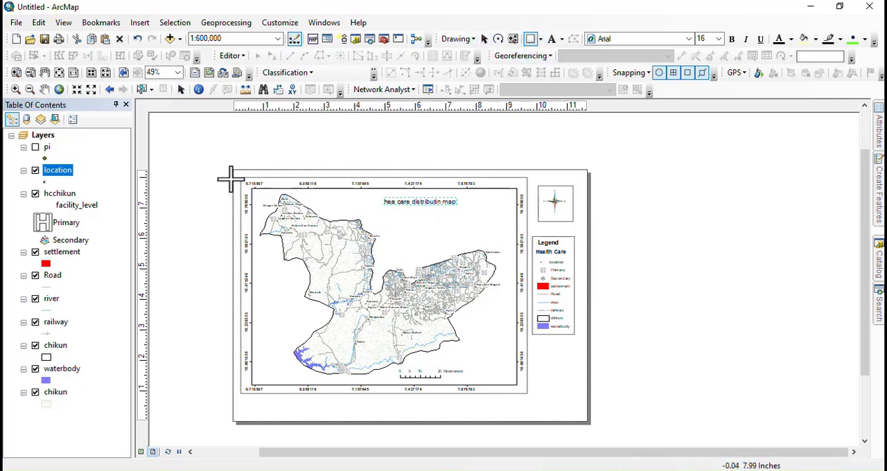
{"action": "left_click_drag", "start_coordinate": [232, 173], "coordinate": [584, 421]}
{"action": "right_click", "coordinate": [431, 258]}
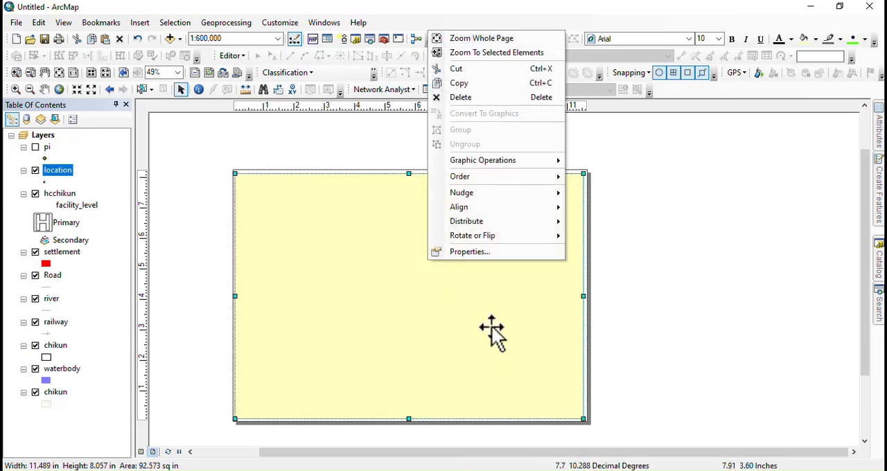
{"action": "left_click", "coordinate": [469, 252]}
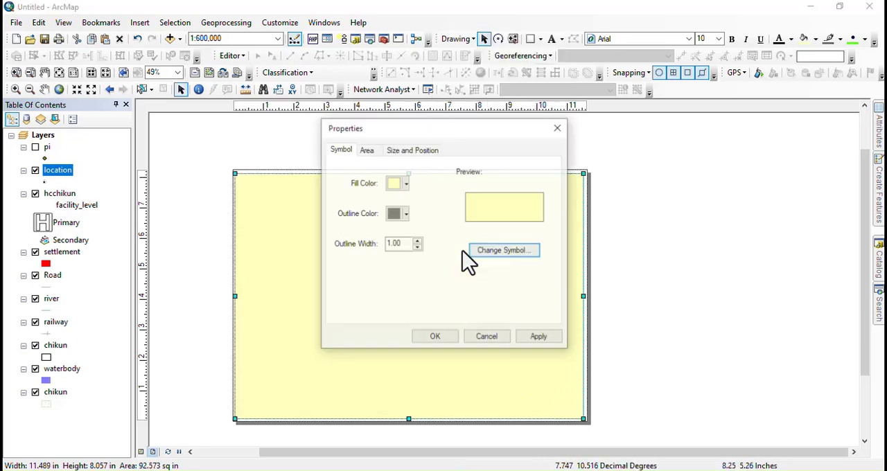
{"action": "left_click", "coordinate": [406, 184]}
{"action": "left_click", "coordinate": [415, 203]}
{"action": "left_click", "coordinate": [406, 214]}
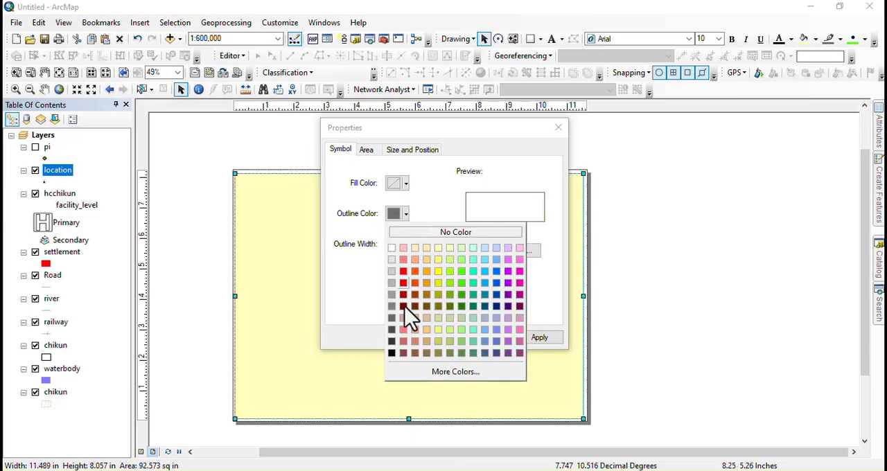
{"action": "left_click", "coordinate": [394, 354]}
{"action": "left_click", "coordinate": [418, 246]}
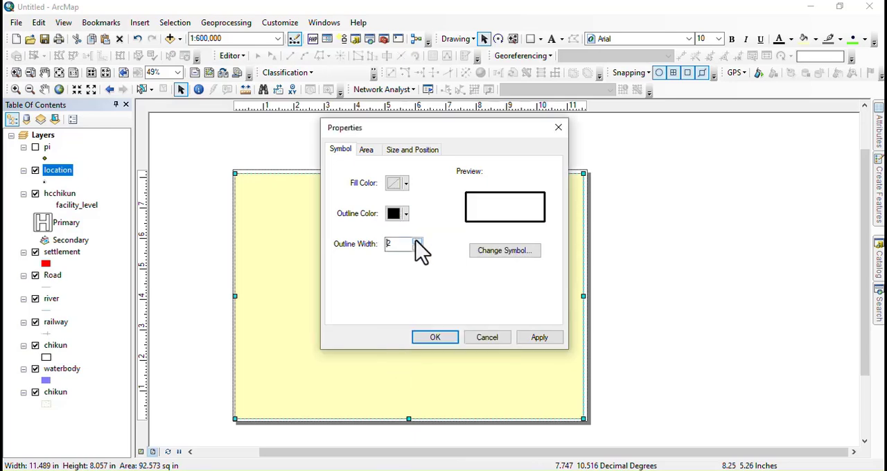
{"action": "left_click", "coordinate": [430, 337]}
{"action": "left_click", "coordinate": [671, 282]}
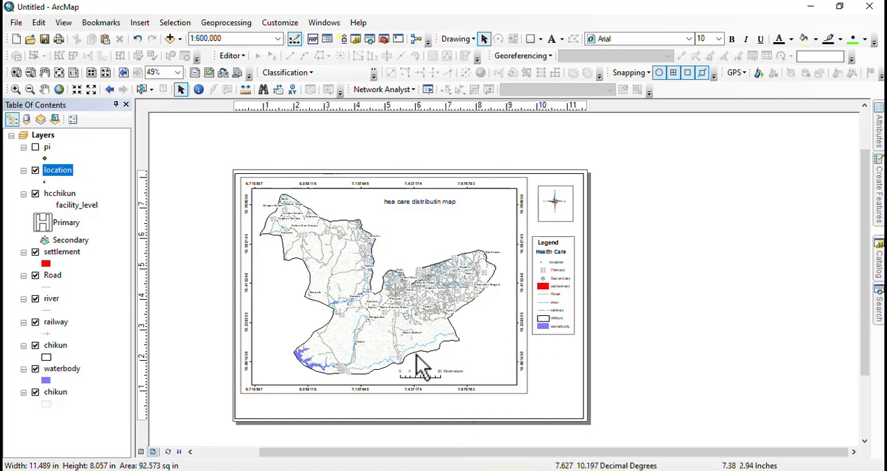
Step: Move the map's data frame slightly down the page and lower the bottom and top edges of its surrounding rectangle to match
{"action": "left_click", "coordinate": [336, 393]}
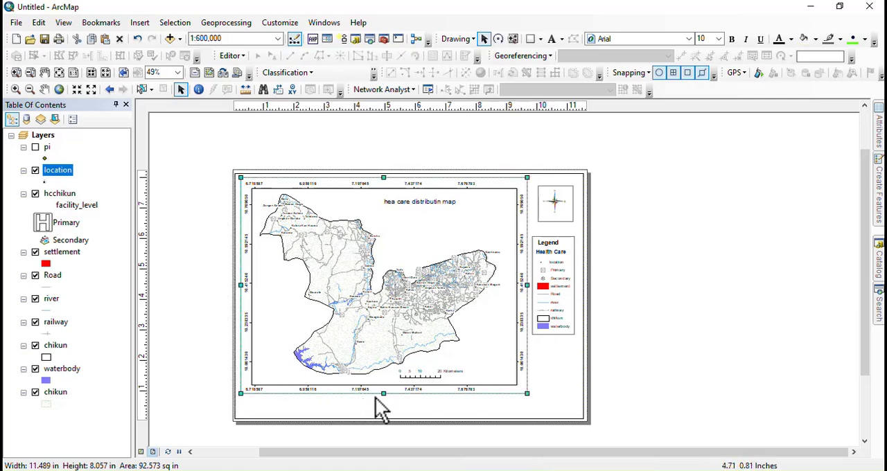
{"action": "left_click_drag", "start_coordinate": [383, 412], "coordinate": [382, 412]}
{"action": "left_click", "coordinate": [383, 336]}
{"action": "left_click_drag", "start_coordinate": [383, 323], "coordinate": [382, 338]}
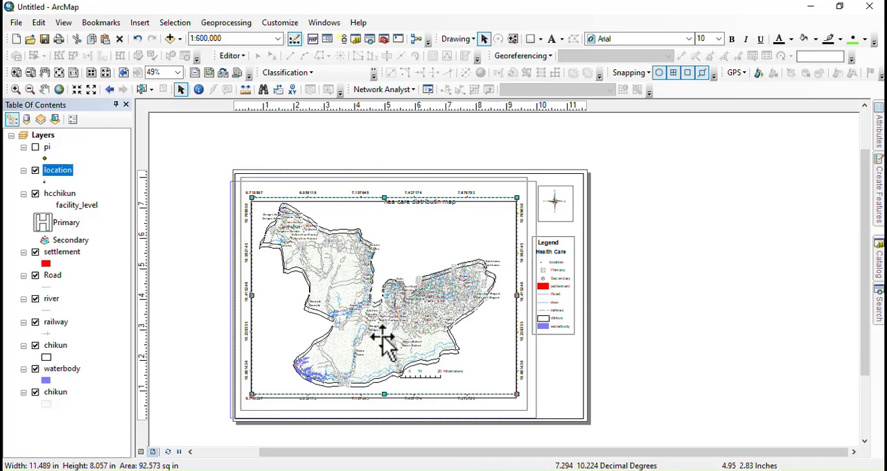
{"action": "left_click", "coordinate": [380, 190]}
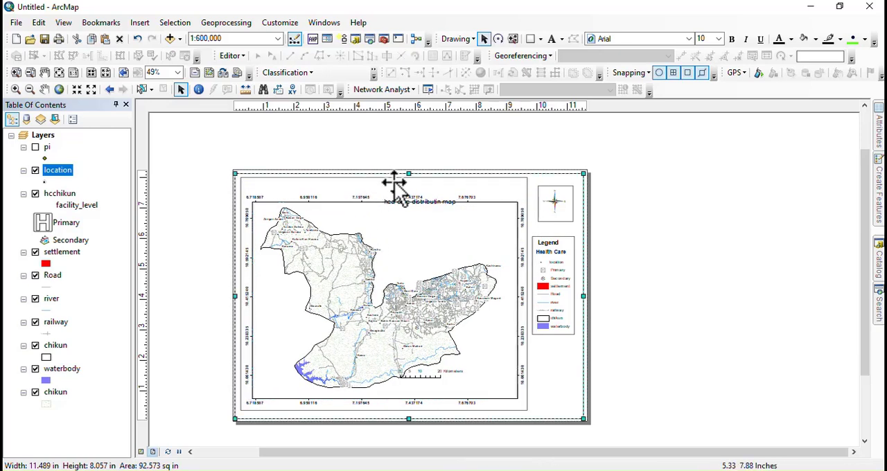
{"action": "left_click", "coordinate": [384, 182]}
{"action": "left_click_drag", "start_coordinate": [384, 184], "coordinate": [383, 189]}
{"action": "left_click", "coordinate": [362, 133]}
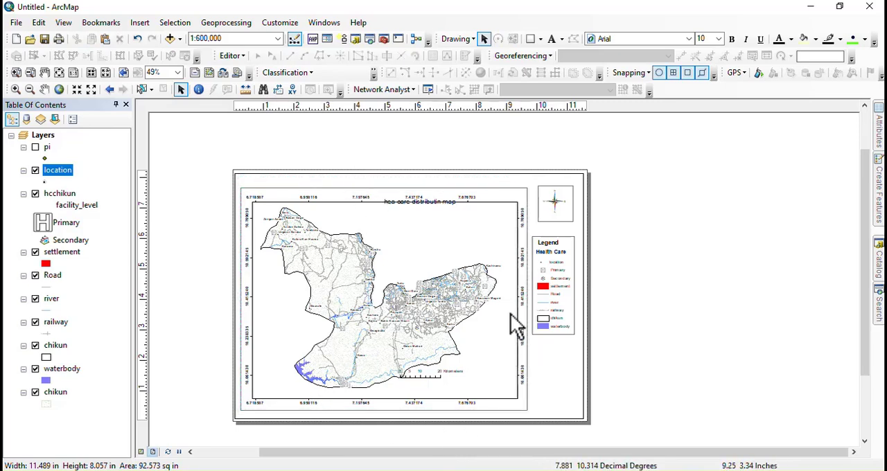
Step: Move the map title down into the empty area inside the map frame, above the northeastern part of Chikun
{"action": "left_click", "coordinate": [431, 208]}
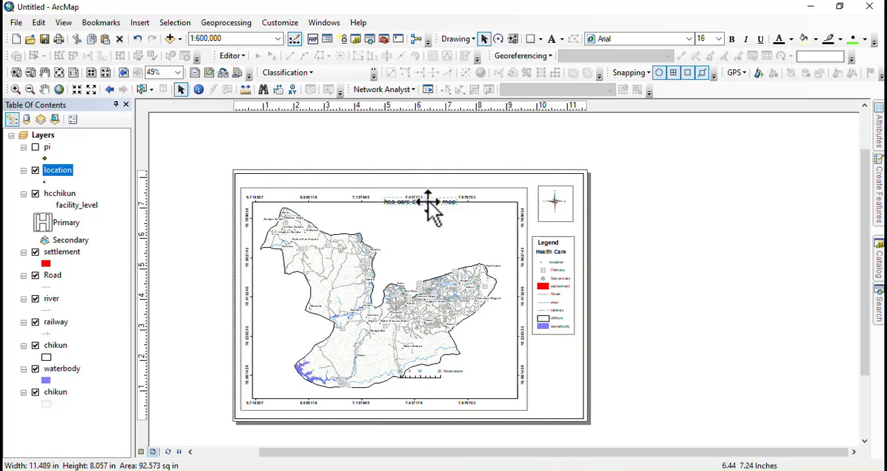
{"action": "left_click_drag", "start_coordinate": [427, 204], "coordinate": [440, 223]}
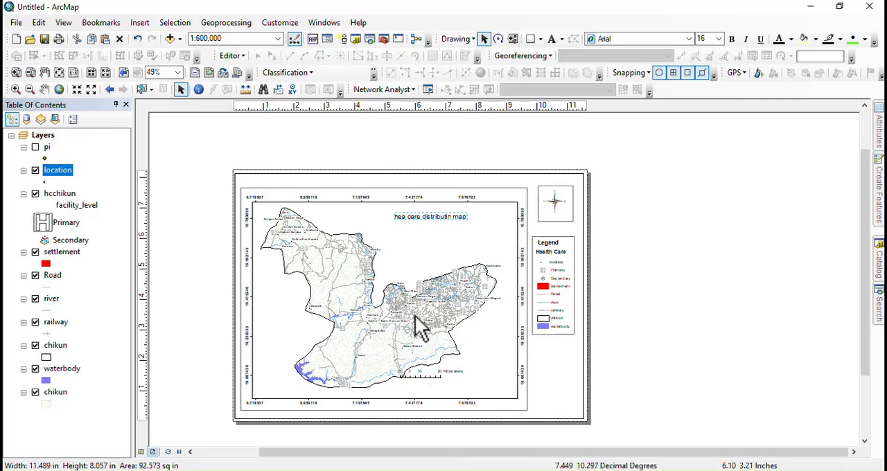
{"action": "left_click_drag", "start_coordinate": [416, 297], "coordinate": [408, 258]}
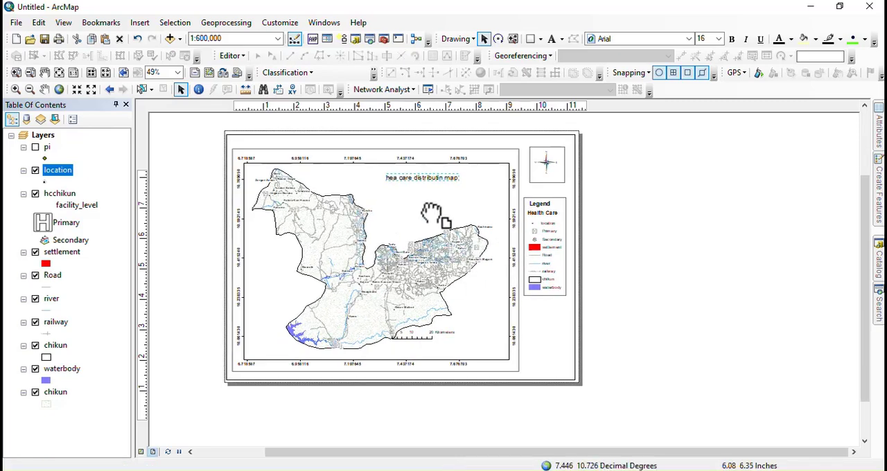
Step: Export the map layout as a 300 dpi JPEG named "eeeerr" in the RES folder
{"action": "left_click", "coordinate": [10, 25]}
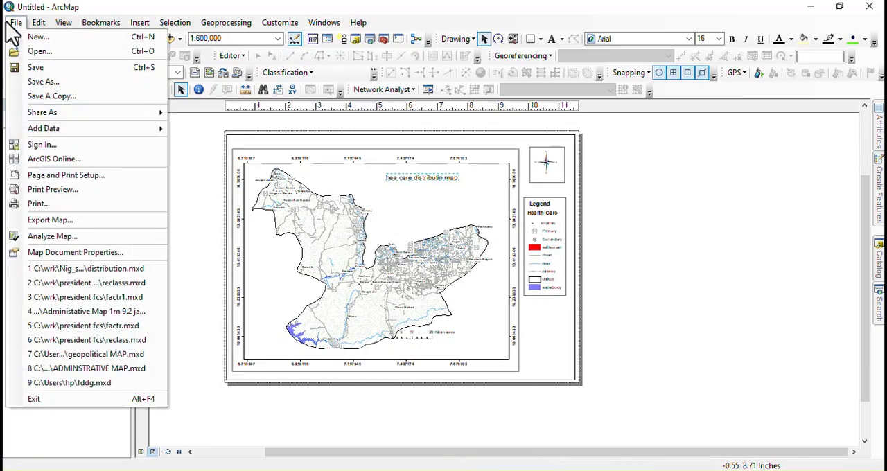
{"action": "left_click", "coordinate": [54, 220]}
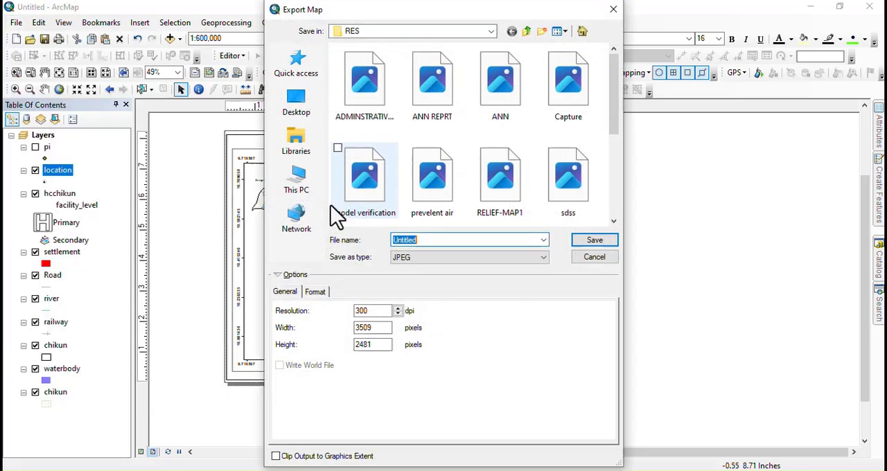
{"action": "type", "text": "eeeen"}
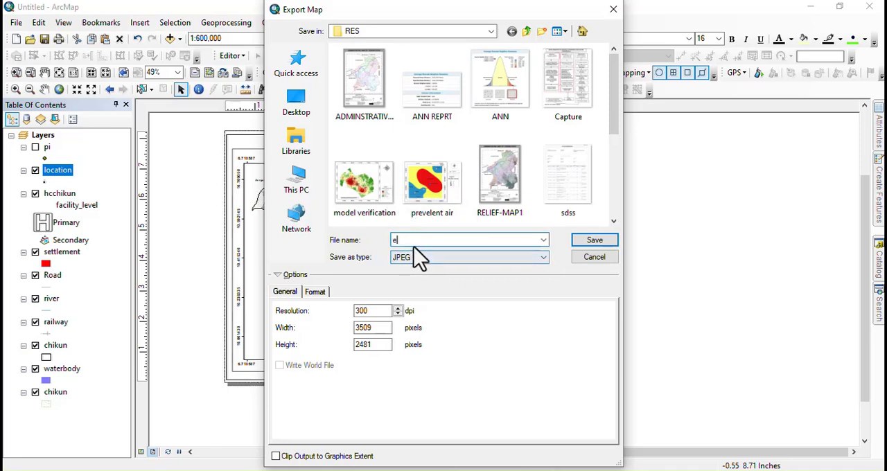
{"action": "left_click", "coordinate": [439, 262]}
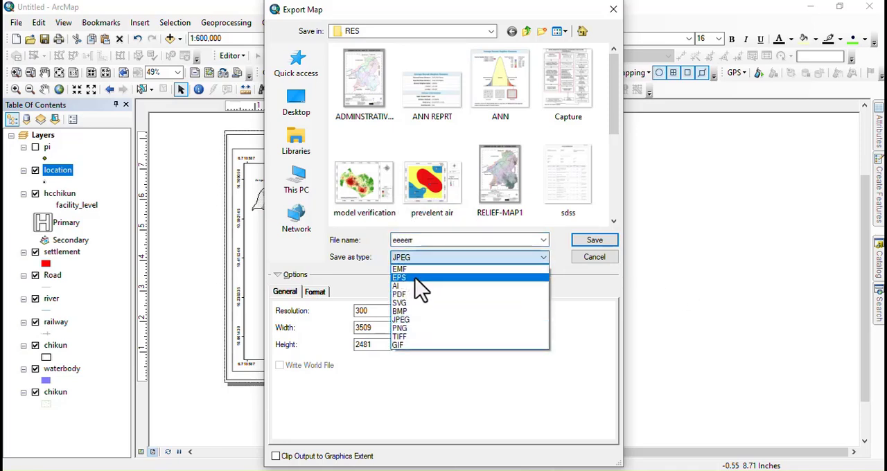
{"action": "left_click", "coordinate": [588, 246]}
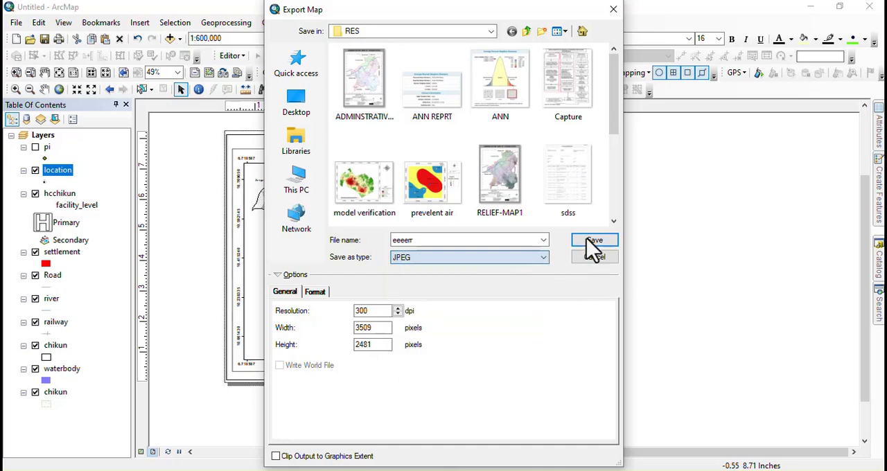
{"action": "left_click", "coordinate": [589, 248]}
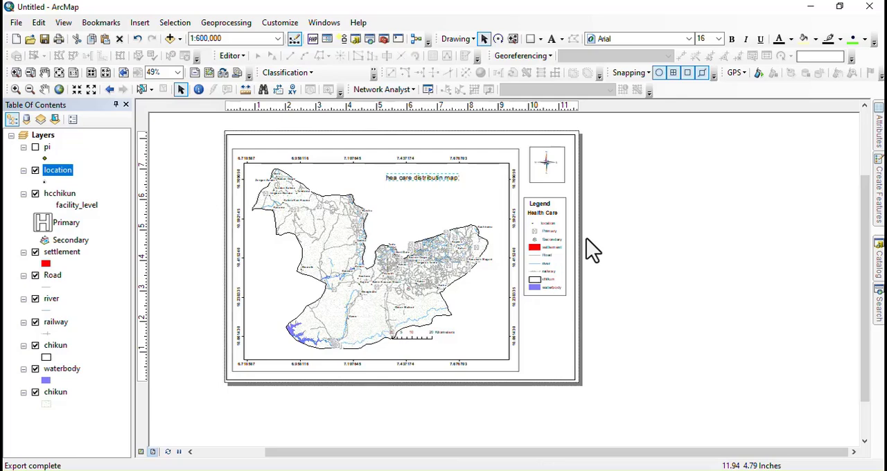
Step: Examine the health facility symbols and settlement labels in the northeastern part of Chikun up close
{"action": "scroll", "coordinate": [406, 297], "scroll_direction": "down", "scroll_amount": 5}
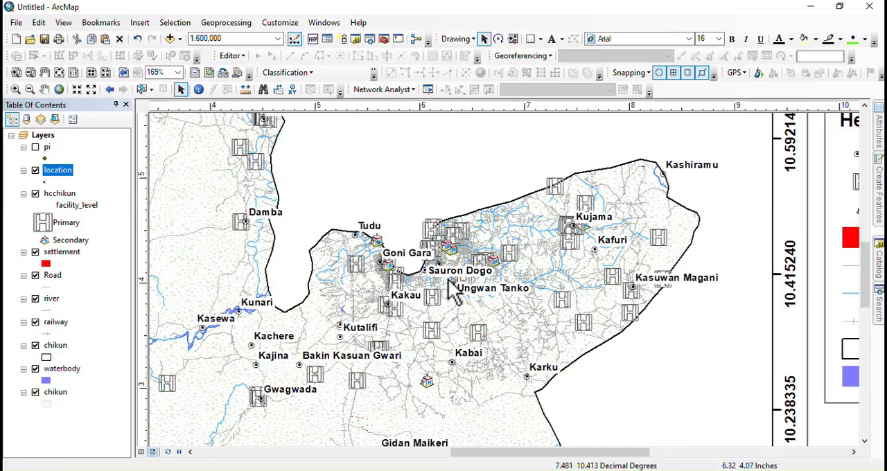
{"action": "scroll", "coordinate": [407, 312], "scroll_direction": "down", "scroll_amount": 5}
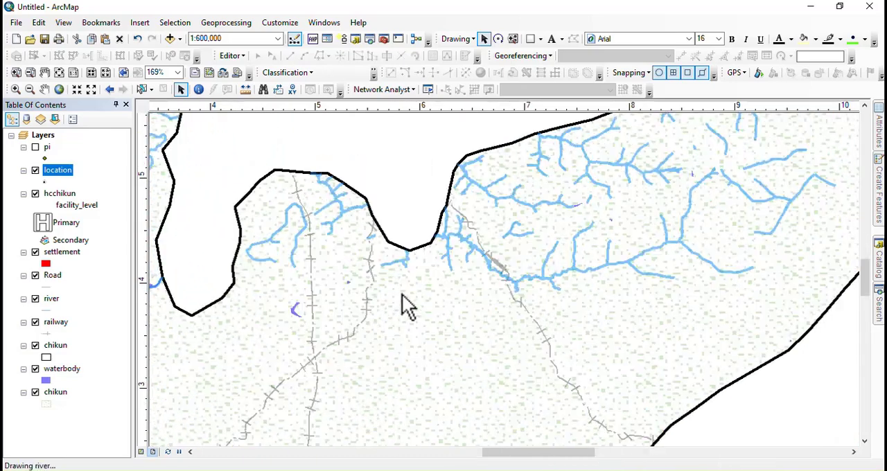
{"action": "scroll", "coordinate": [479, 208], "scroll_direction": "down", "scroll_amount": 3}
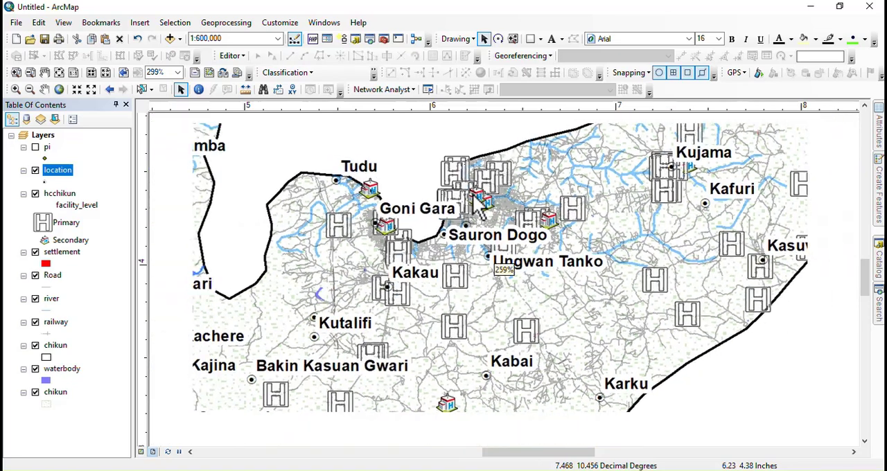
{"action": "scroll", "coordinate": [477, 202], "scroll_direction": "up", "scroll_amount": 3}
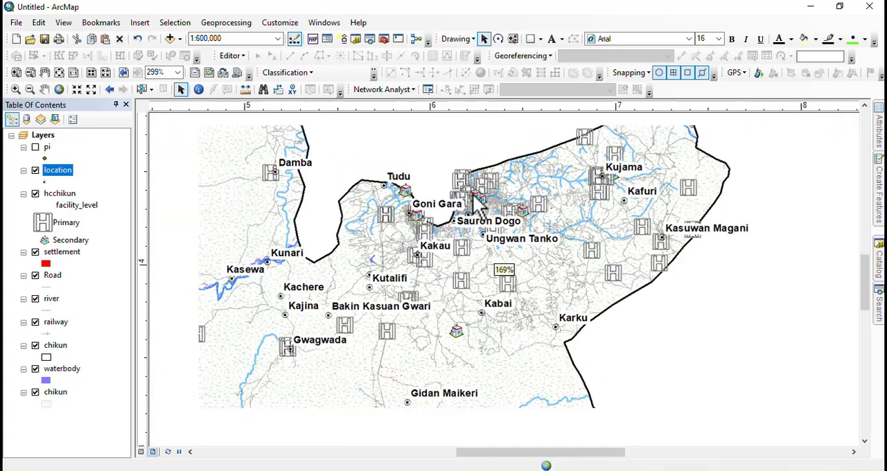